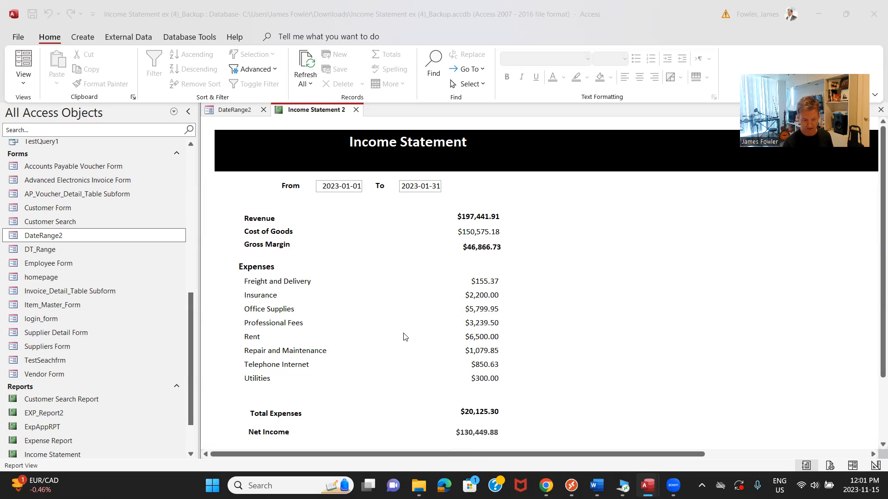
- Close the open income statement and generate a new one from the DateRange2 form with the To date set to 2023-01-14
left_click(244, 111)
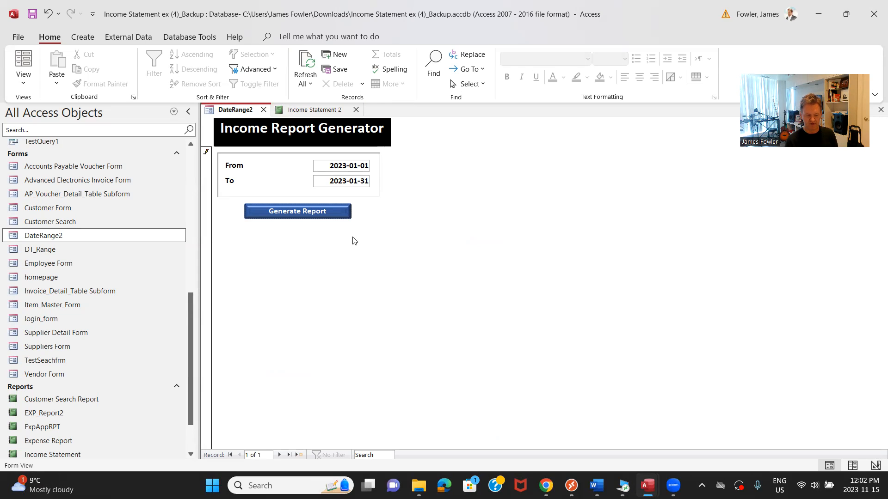
left_click(338, 112)
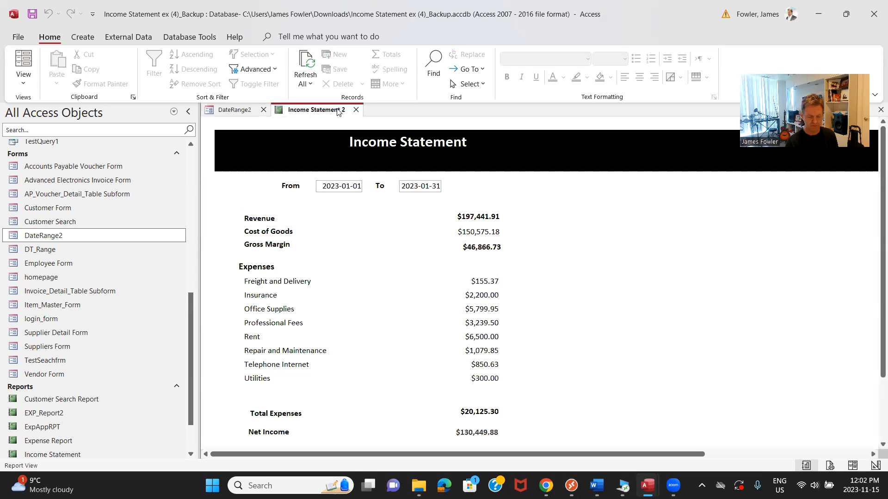
left_click(358, 111)
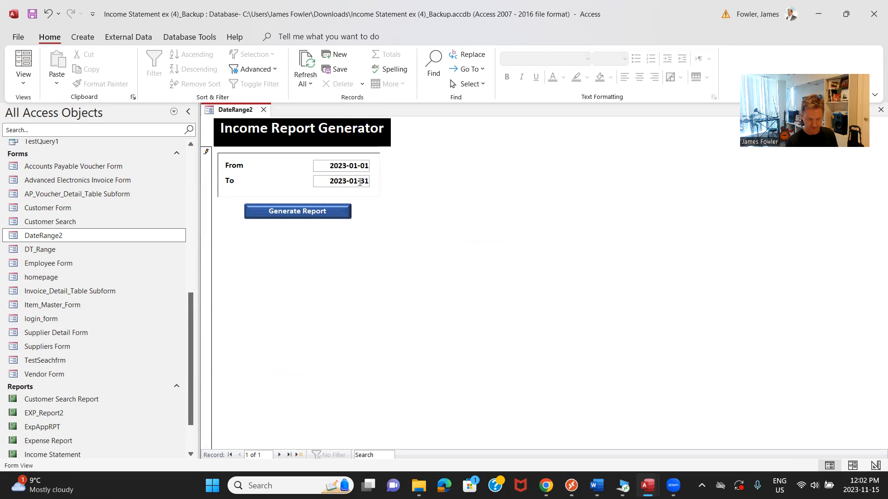
left_click(360, 182)
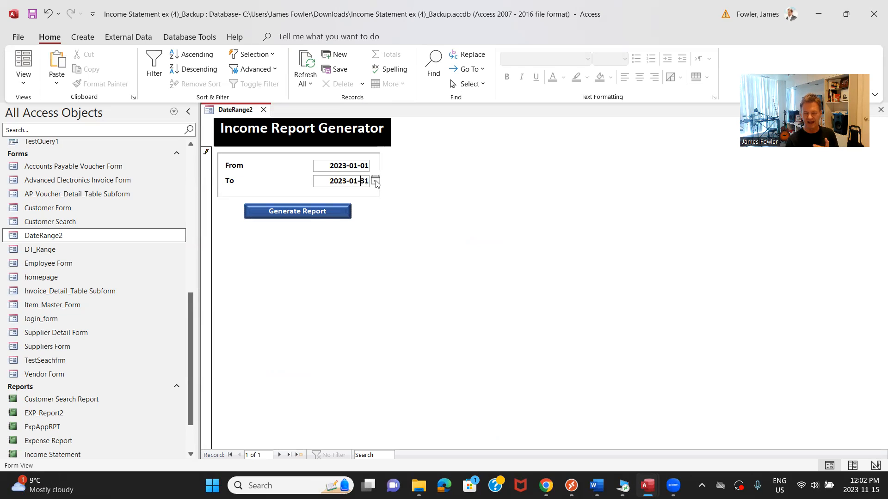
left_click(375, 182)
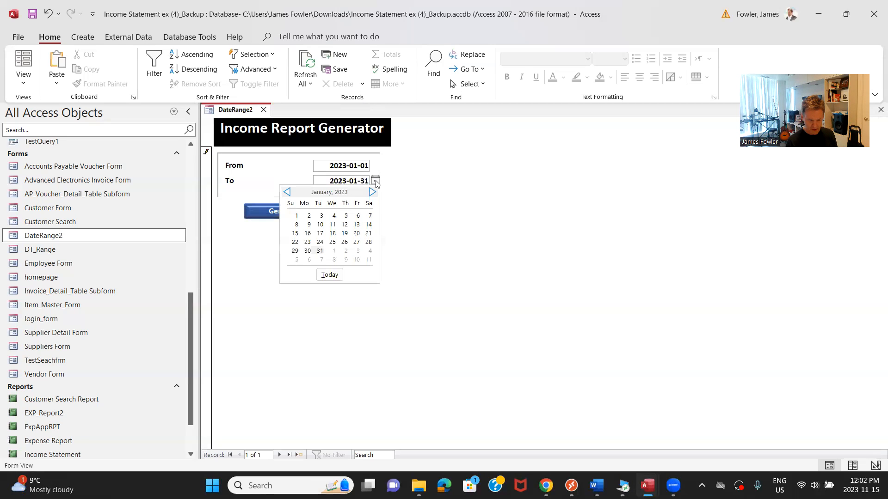
left_click(368, 225)
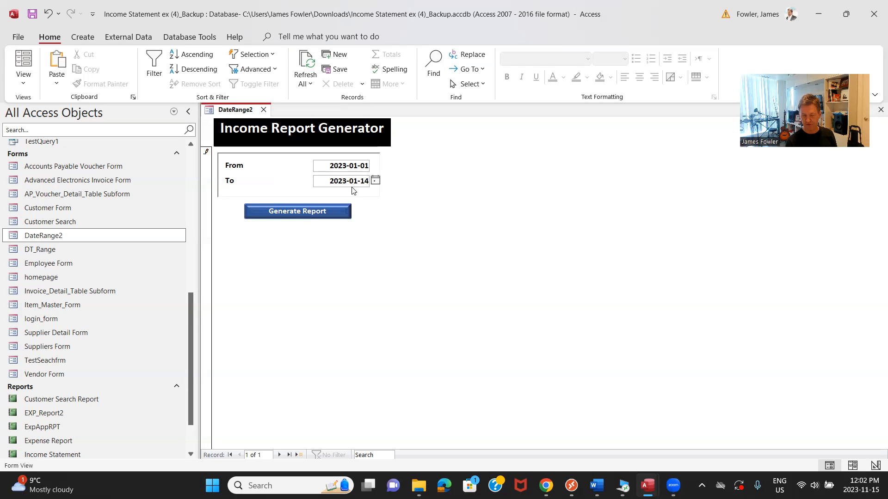
left_click(306, 212)
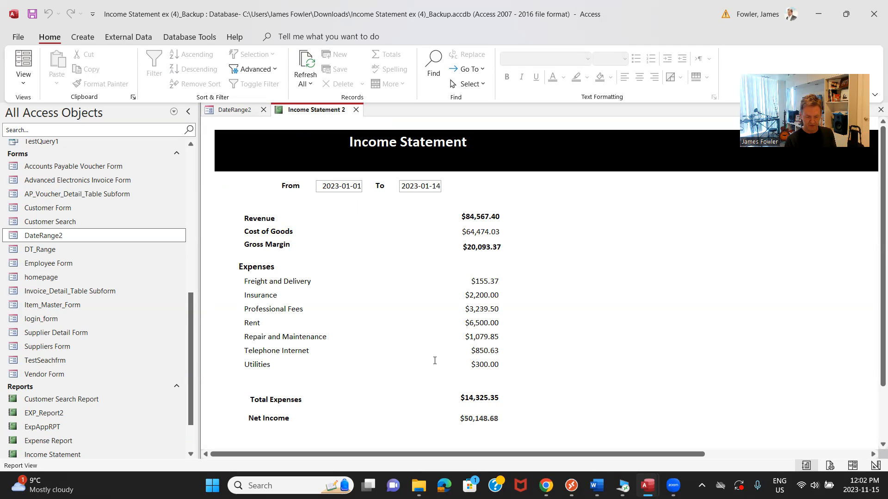
- Close the report, set the To date back to 2023-01-31 and generate the income statement again
left_click(356, 110)
left_click(342, 184)
left_click(376, 182)
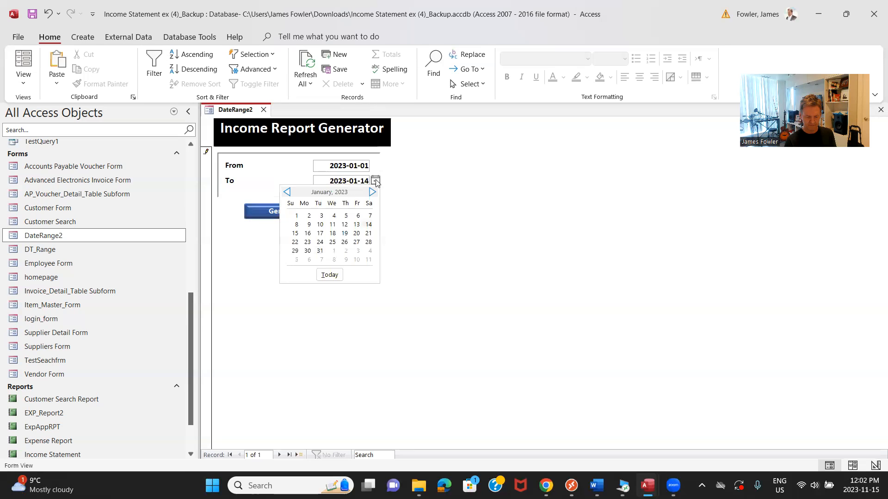
left_click(319, 251)
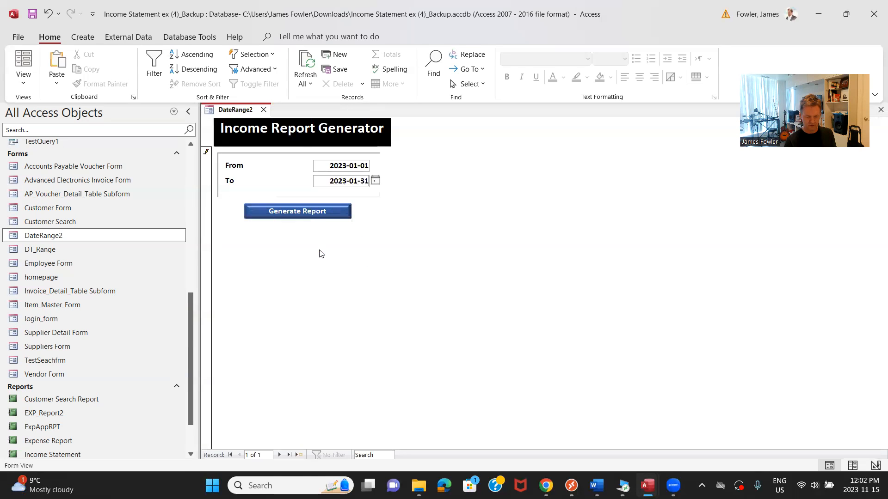
left_click(309, 213)
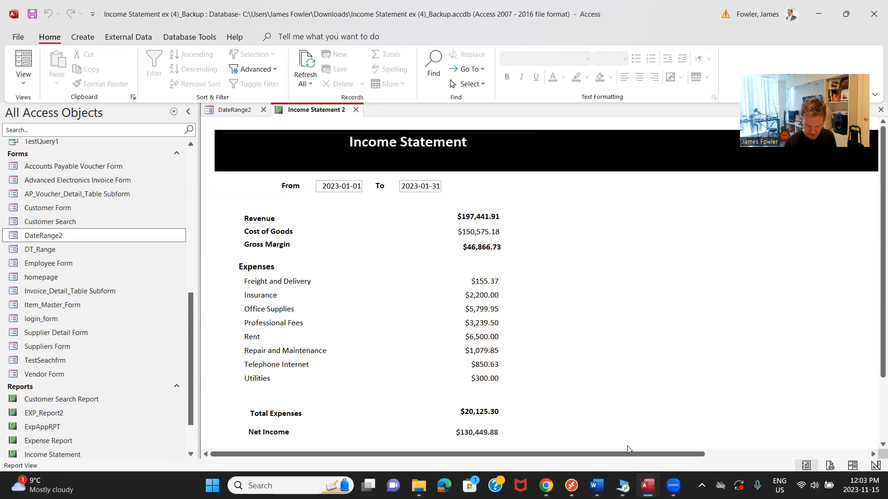
- Switch to the jamesF2023_Nov_15 database and open its Invoice_Form
mouse_move(648, 486)
left_click(562, 418)
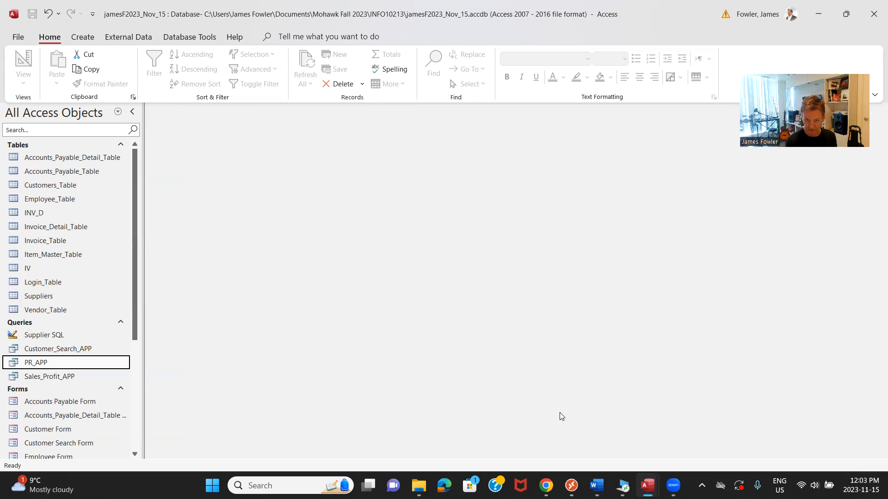
left_click(135, 456)
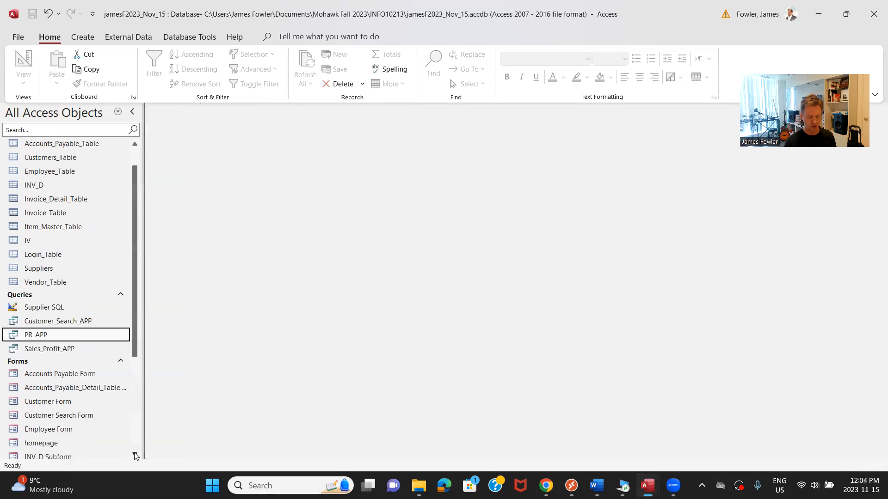
left_click(135, 456)
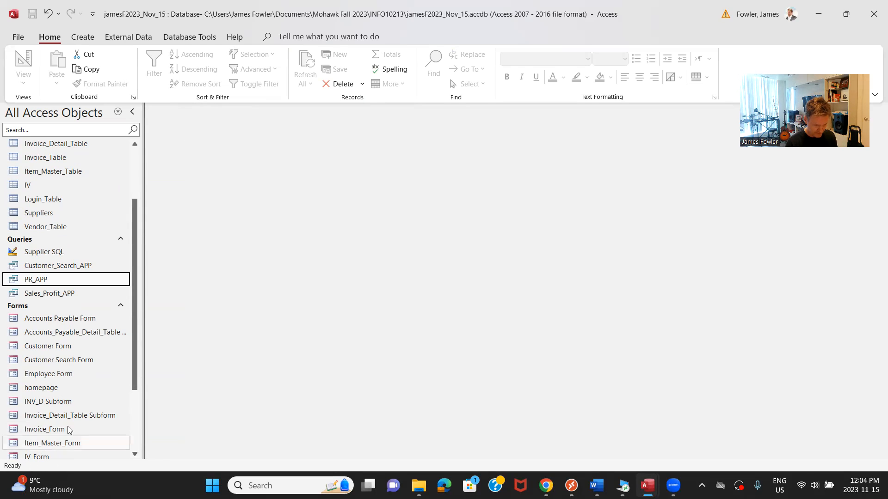
double_click(103, 428)
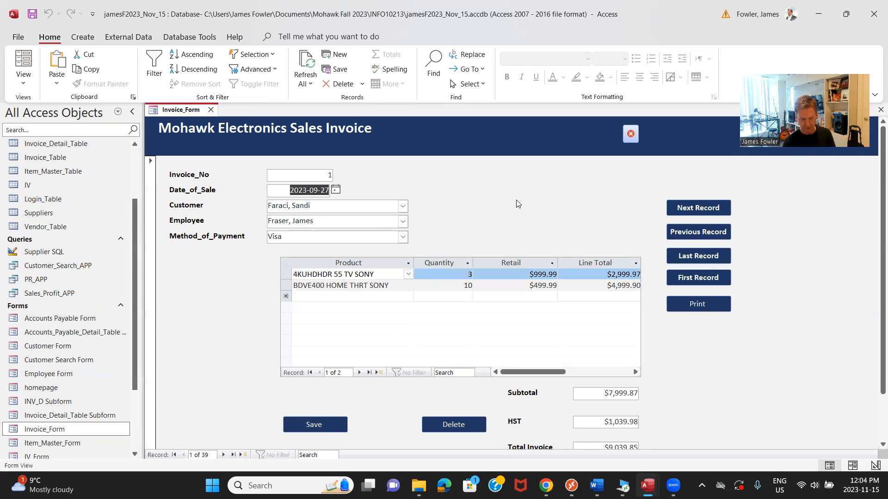
- Browse forward through the sales invoices up to invoice 7 and close the invoice form
left_click(715, 208)
left_click(715, 207)
left_click(716, 208)
left_click(716, 208)
left_click(715, 208)
left_click(715, 207)
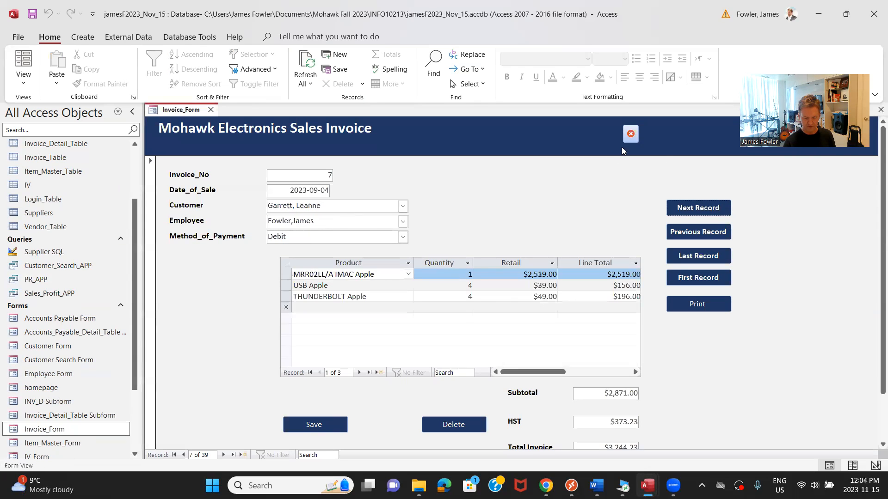
left_click(630, 134)
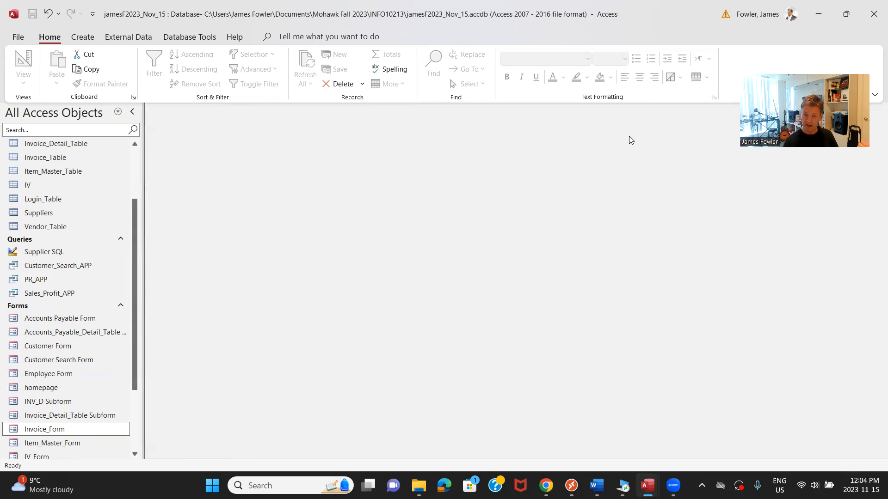
- Open the Accounts Payable Form, review its first voucher and close the form
left_click(62, 320)
double_click(61, 321)
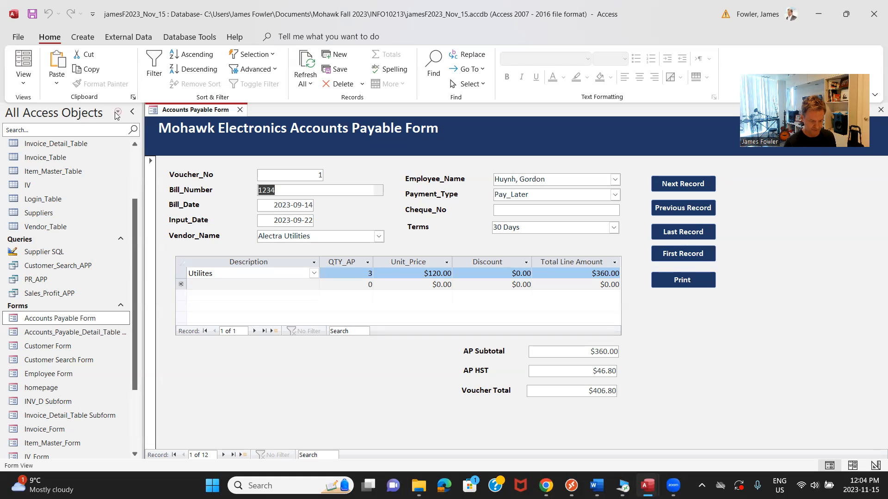
left_click(240, 109)
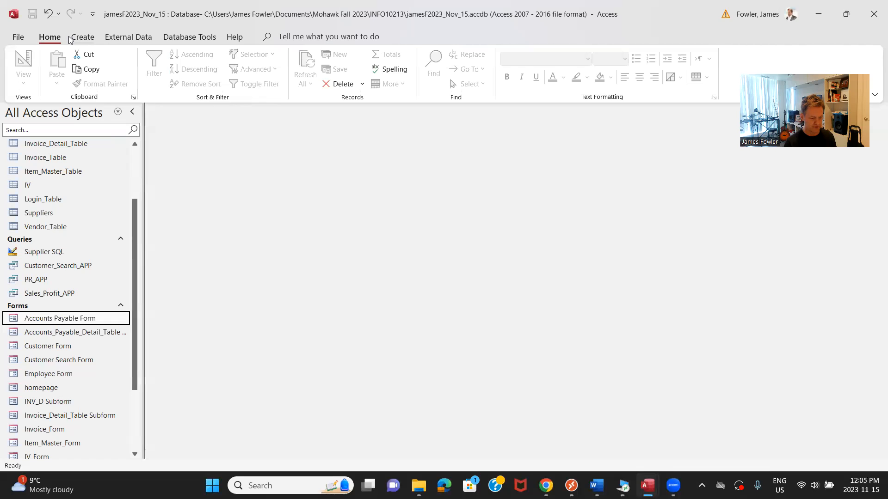
- Create a new query in design view and hide the Property Sheet and Add Tables panes
left_click(86, 40)
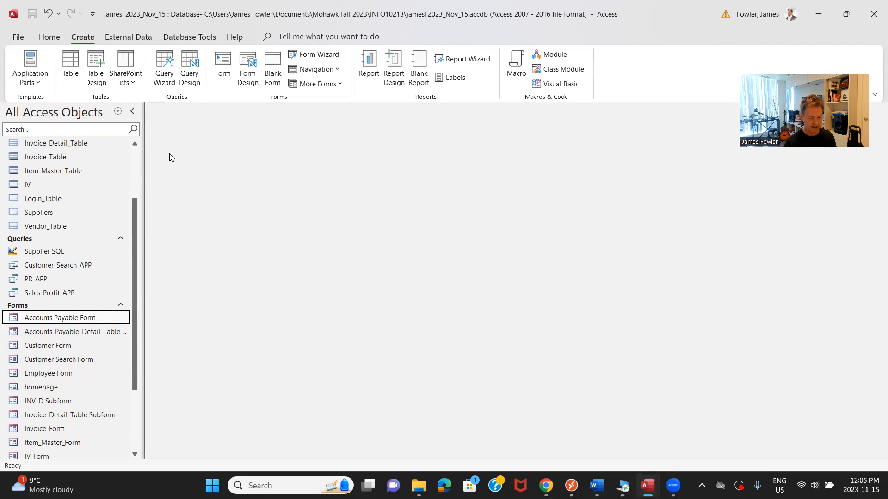
left_click(192, 62)
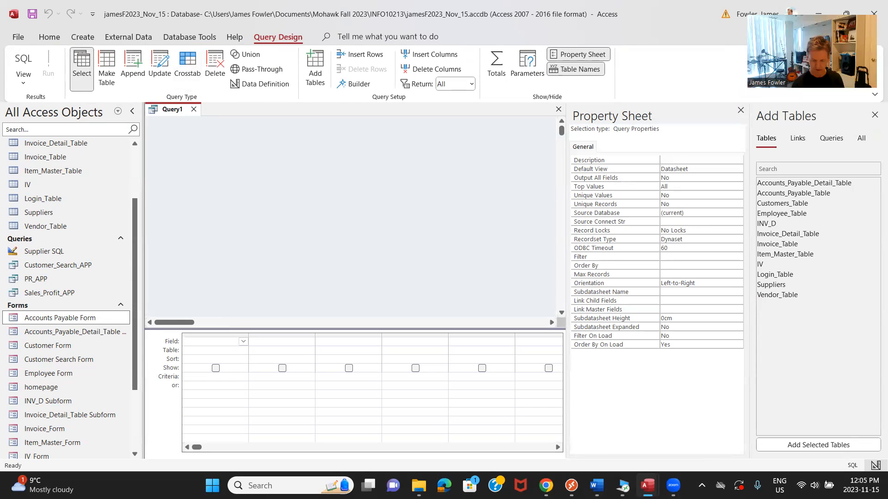
left_click(741, 110)
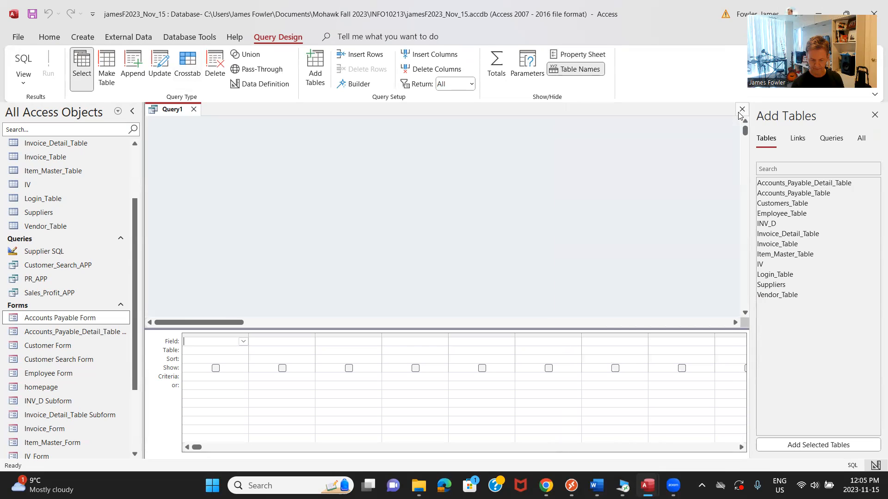
left_click(875, 115)
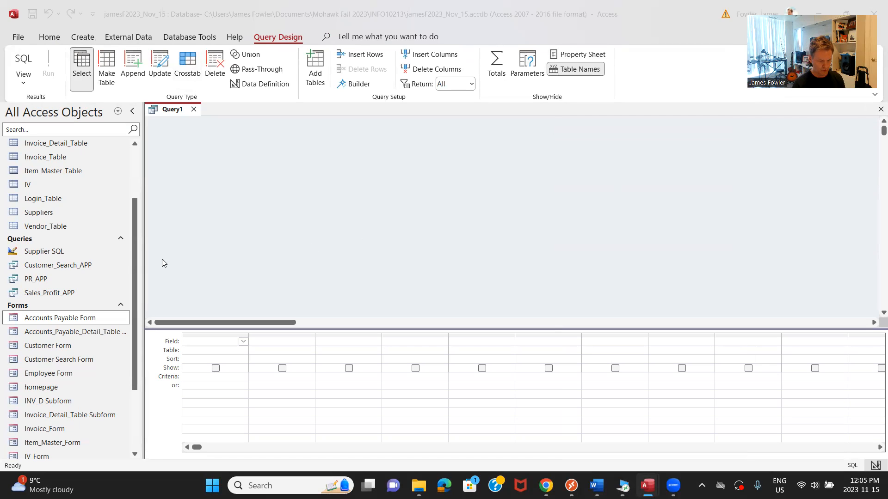
- Add Invoice_Table, Invoice_Detail_Table and Item_Master_Table to the query design
left_click_drag(133, 260, 143, 222)
left_click(63, 217)
left_click_drag(63, 217, 254, 150)
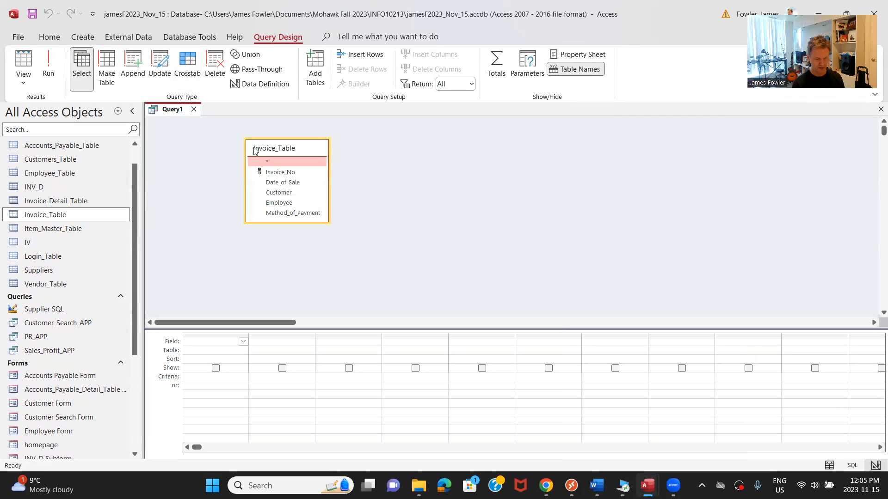
left_click_drag(81, 203, 449, 153)
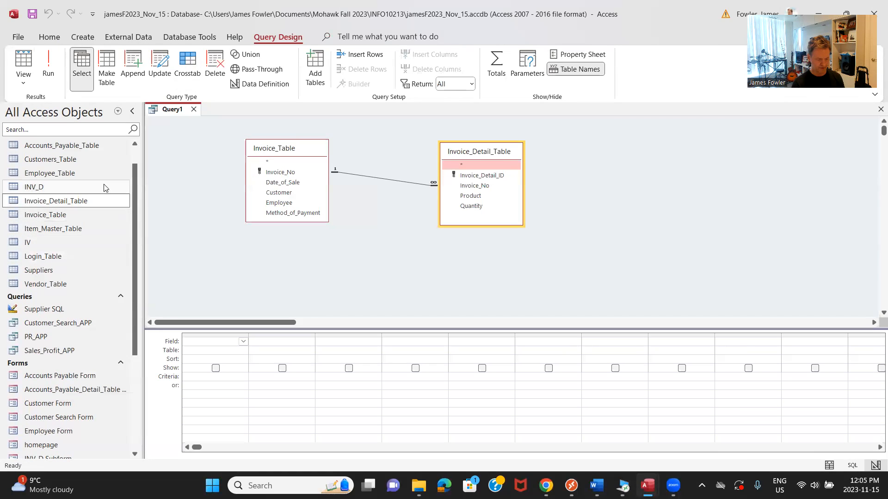
left_click_drag(100, 233, 645, 161)
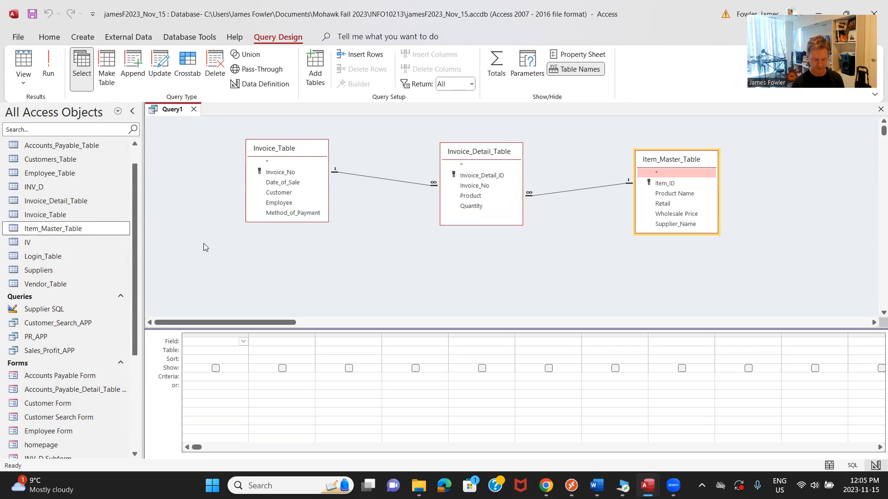
- Tidy the query diagram by shifting and enlarging Invoice_Table and moving Item_Master_Table closer to Invoice_Detail_Table
left_click_drag(309, 152, 258, 145)
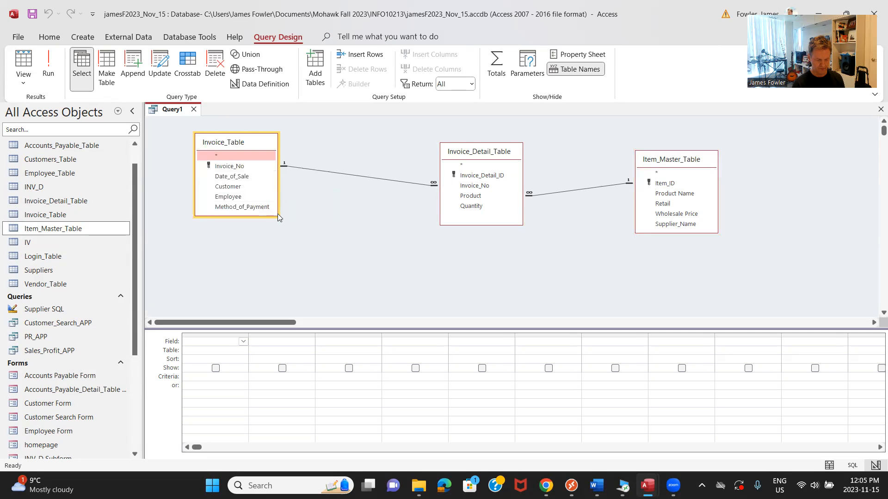
left_click_drag(276, 214, 314, 243)
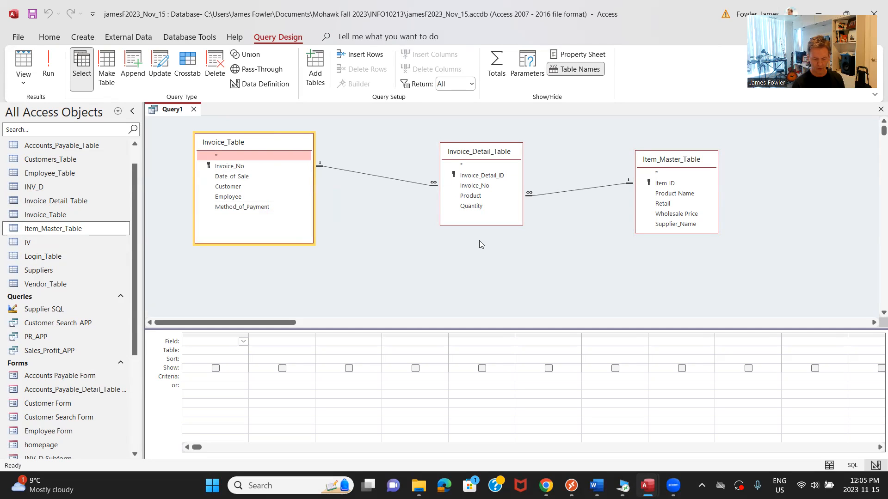
left_click(442, 225)
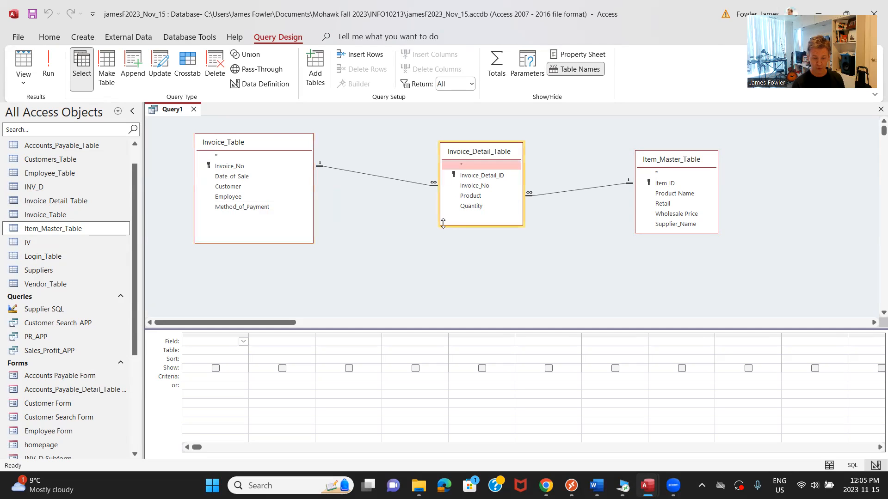
left_click(679, 161)
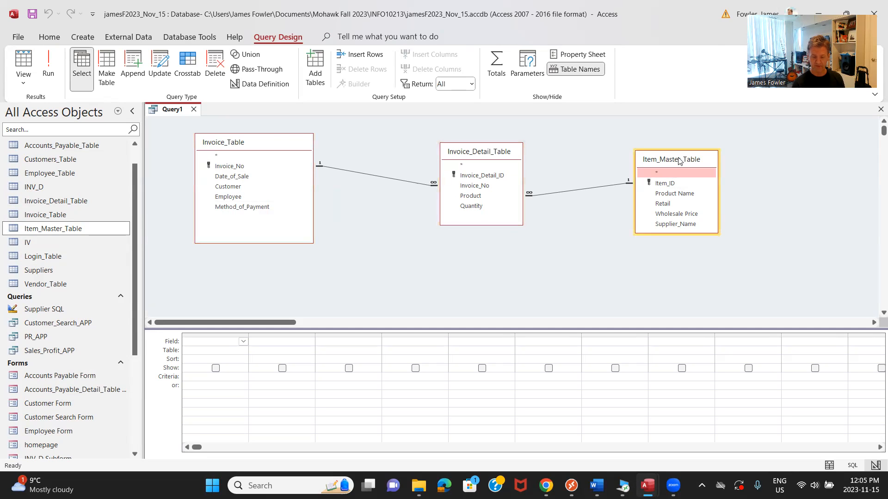
left_click_drag(678, 158, 643, 146)
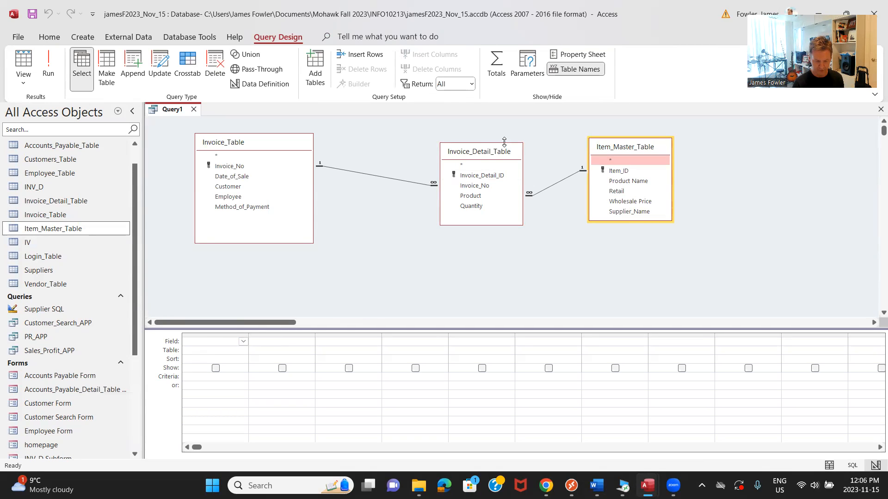
- Add the Product field from Invoice_Detail_Table to the query and save the query as Revenue_APP2
double_click(470, 196)
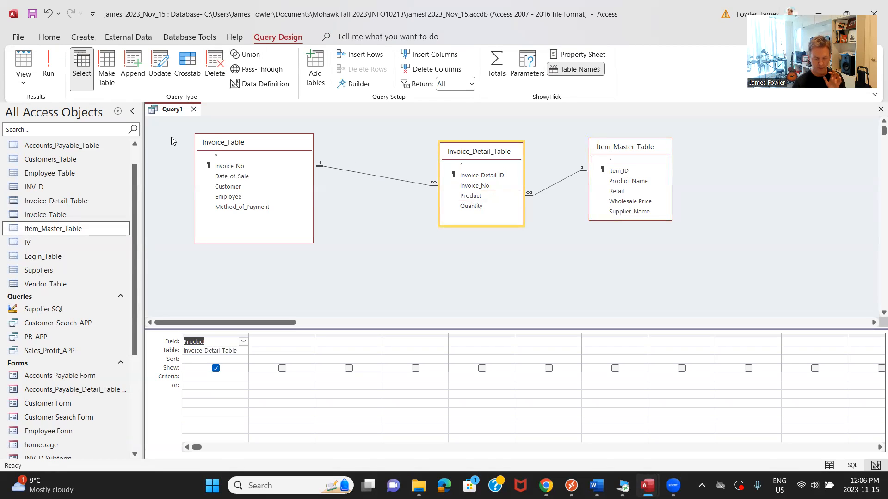
right_click(173, 112)
left_click(197, 120)
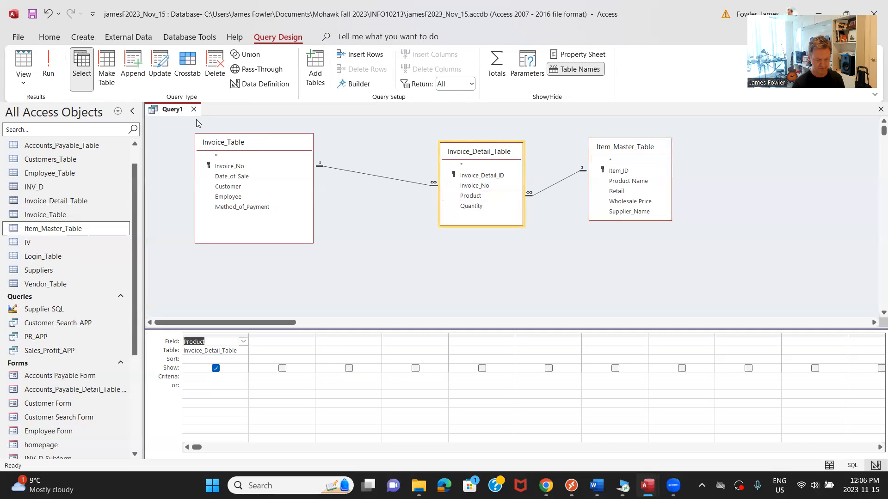
type("Re")
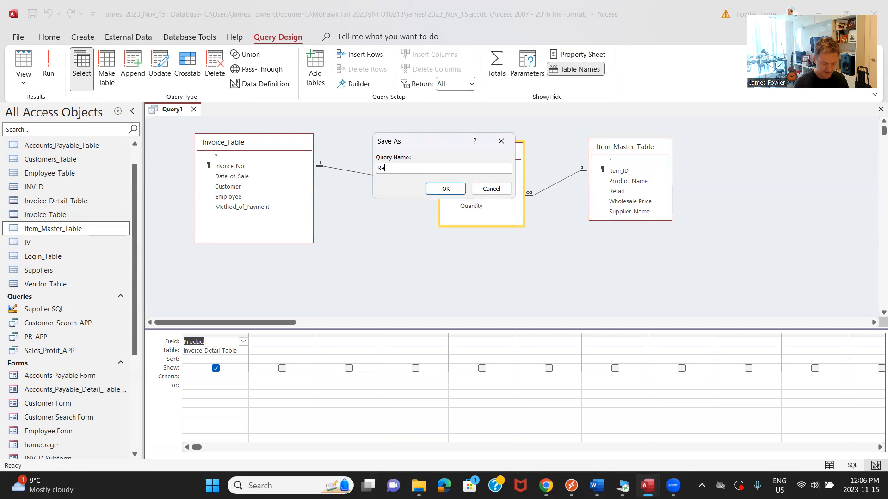
type("venue")
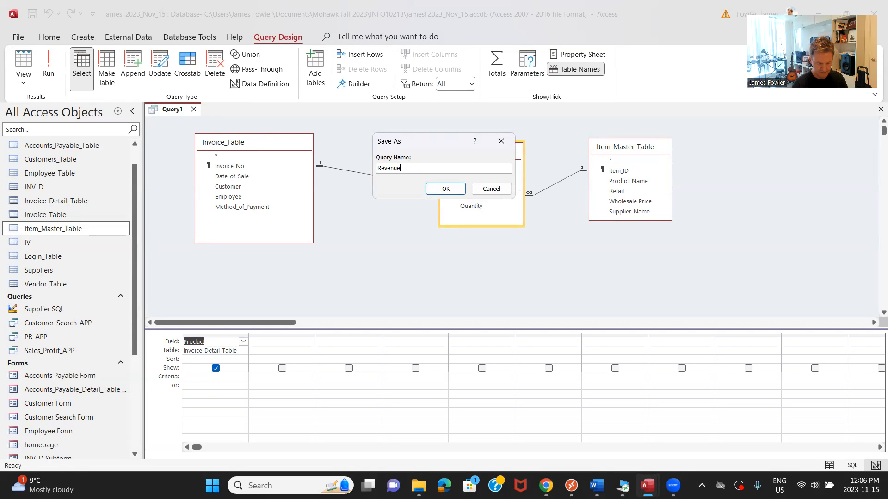
type("_APP")
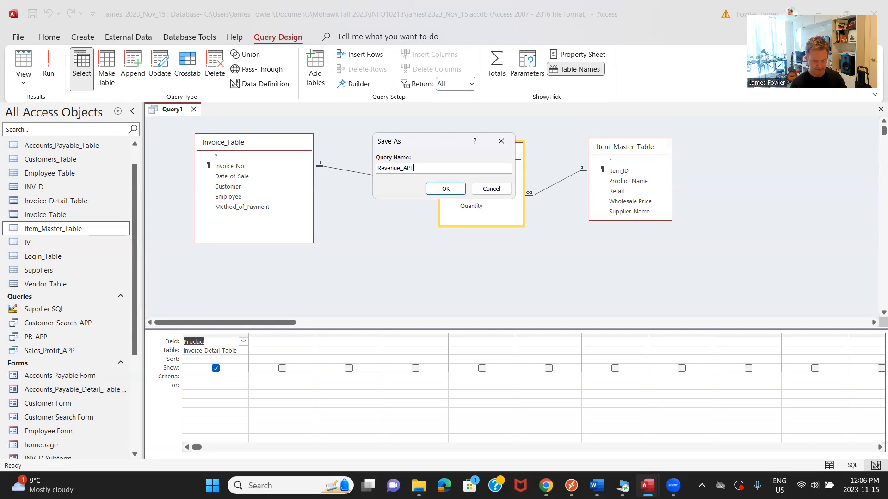
type("2")
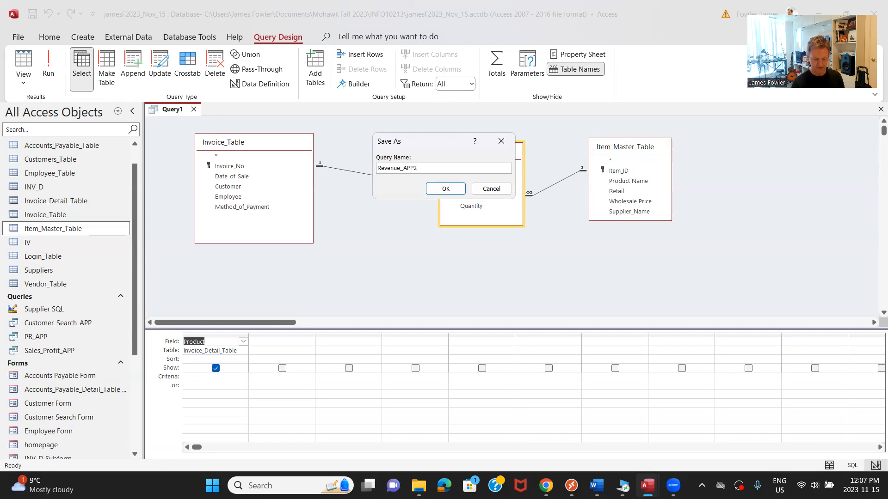
left_click(446, 189)
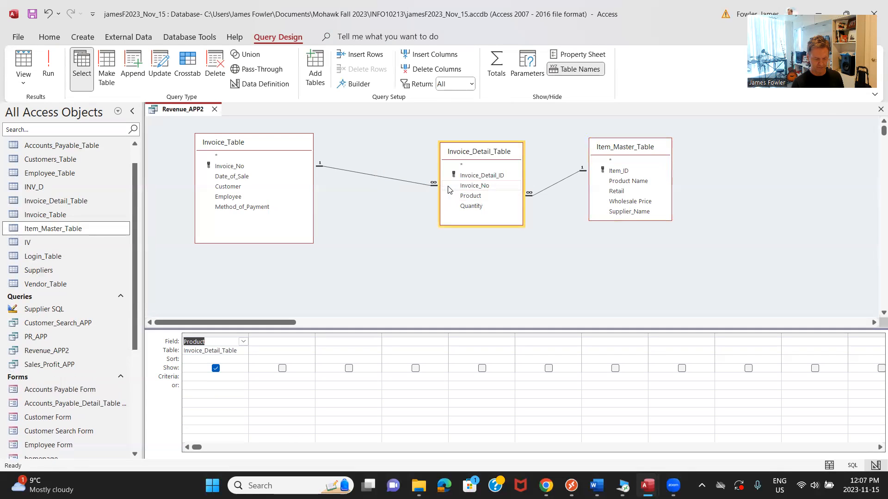
- Start a calculated field in the second query column with a Sum function containing the Quantity field of Invoice_Detail_Table
left_click(283, 340)
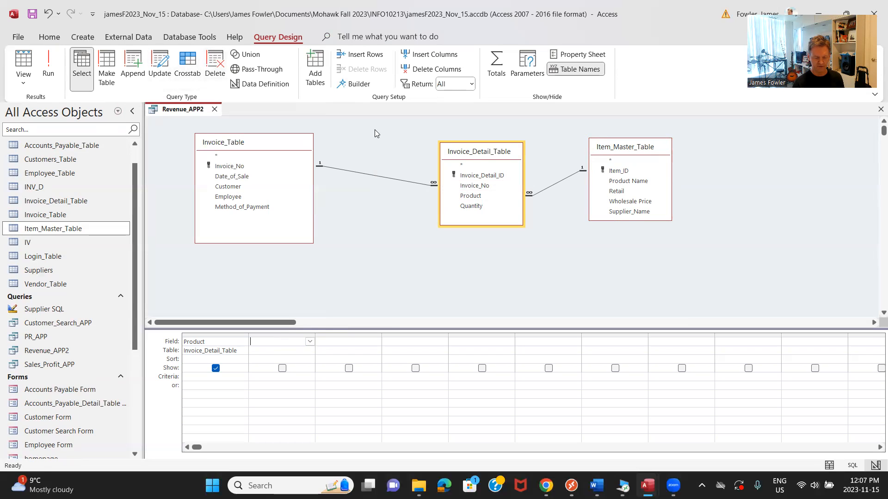
left_click(356, 84)
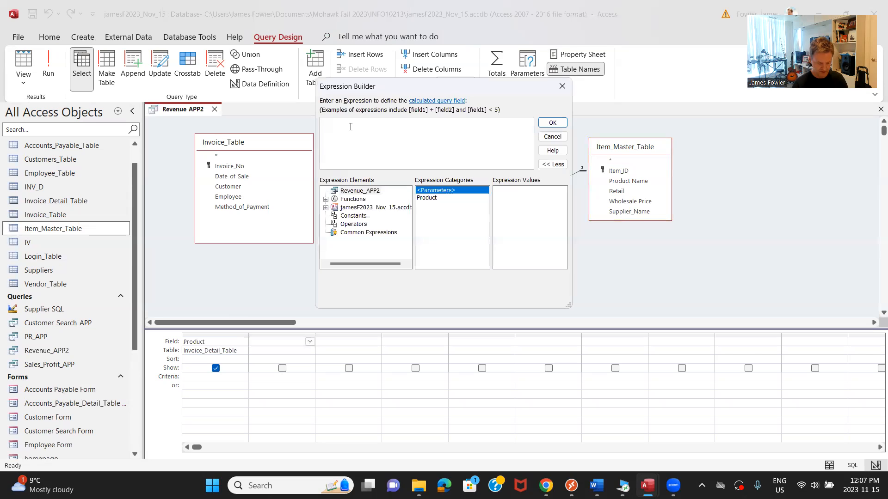
type("Su")
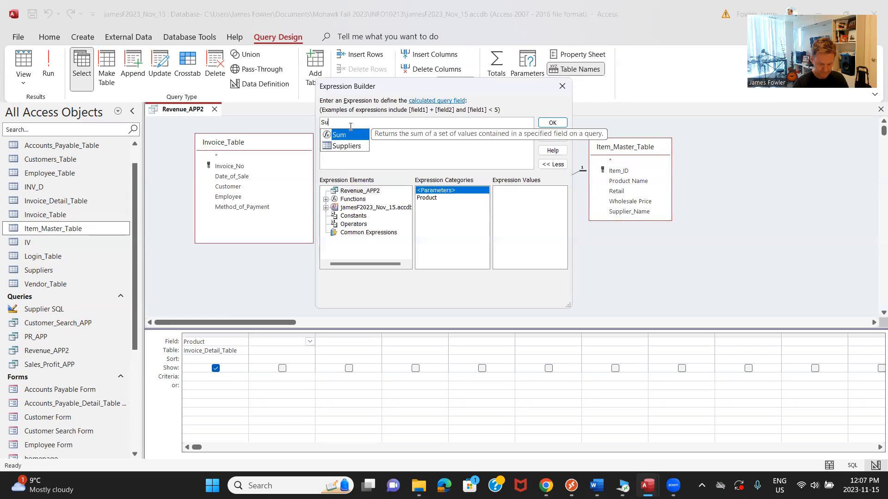
type("m(")
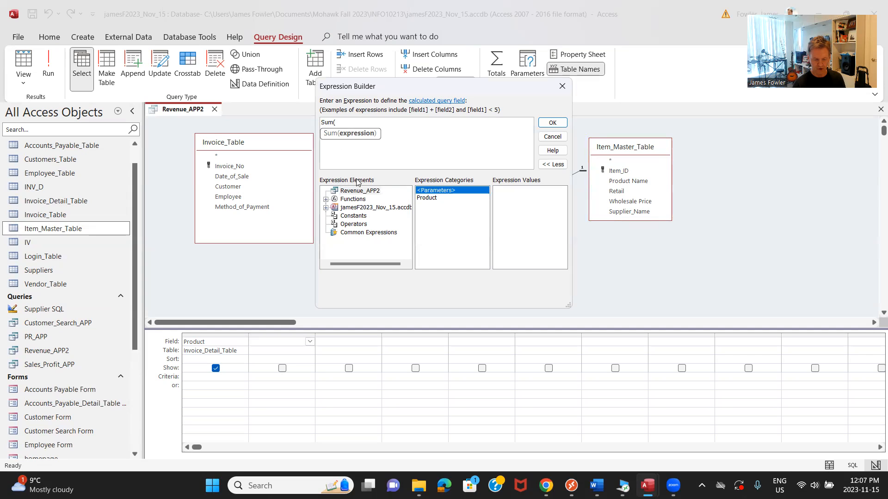
left_click(326, 208)
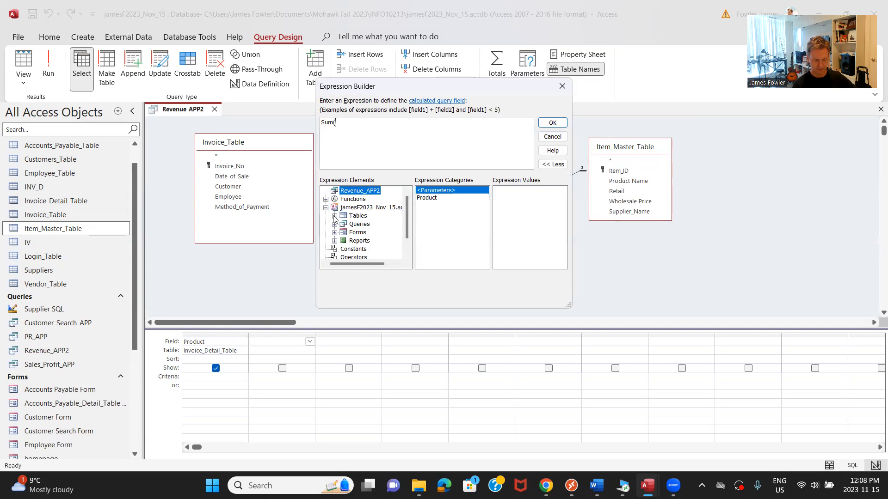
left_click(333, 216)
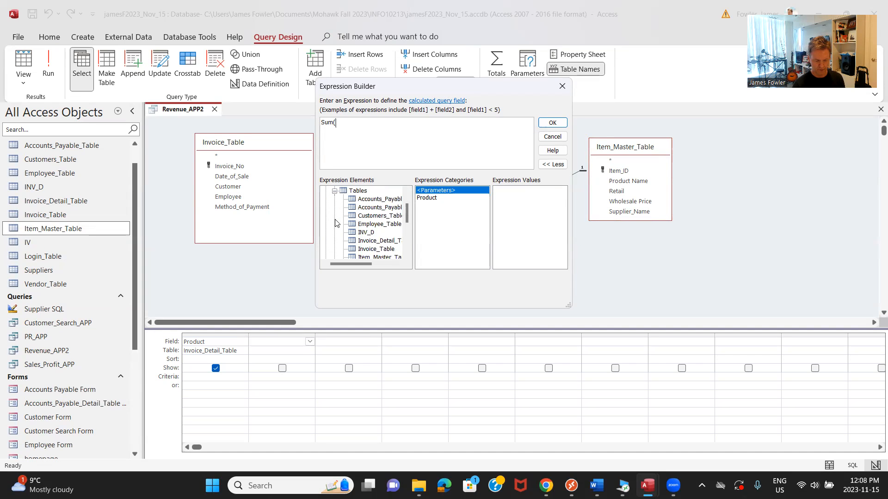
left_click(365, 241)
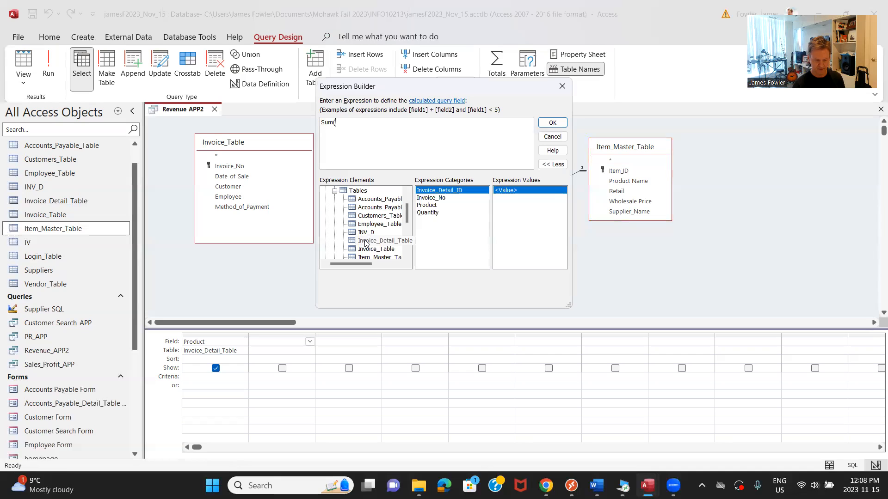
double_click(428, 213)
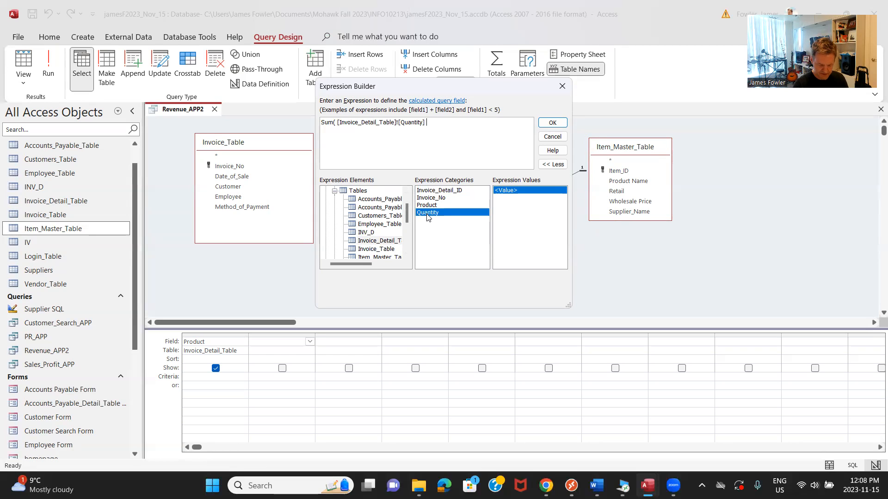
- Multiply the quantity by Item_Master_Table's Retail field inside the Sum, close the parenthesis and accept the expression
type("*")
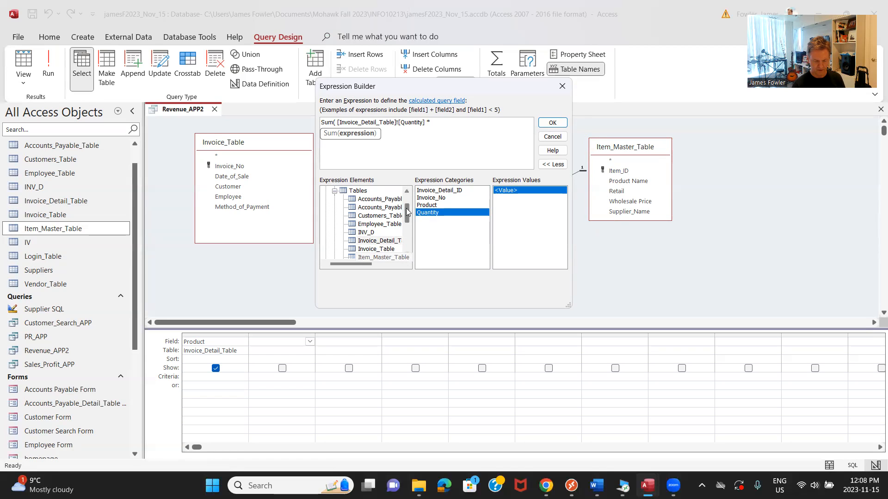
scroll(407, 216, "down", 2)
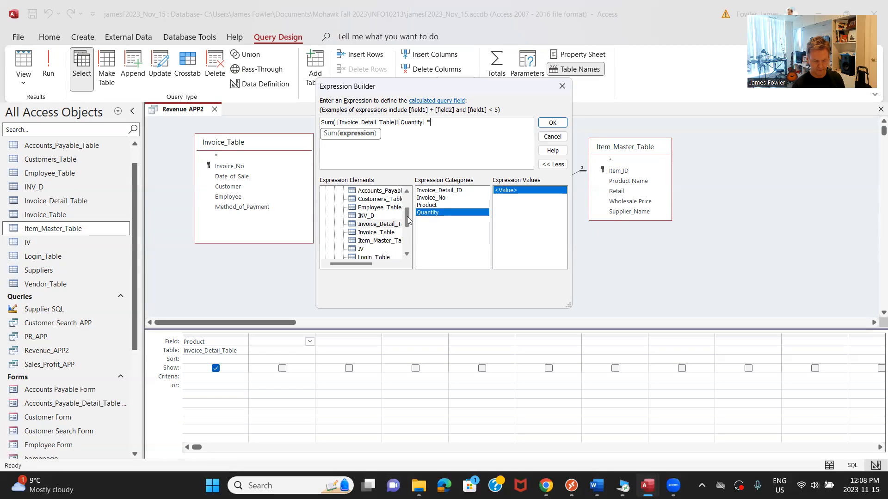
left_click(388, 241)
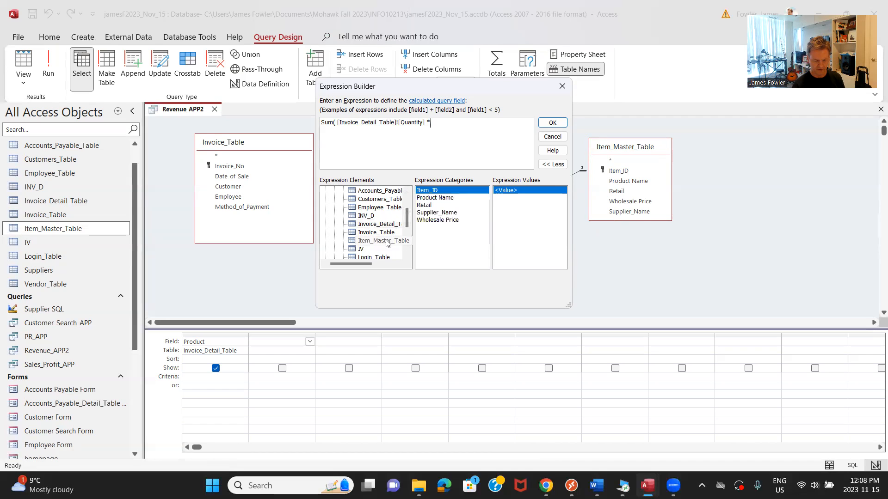
double_click(431, 209)
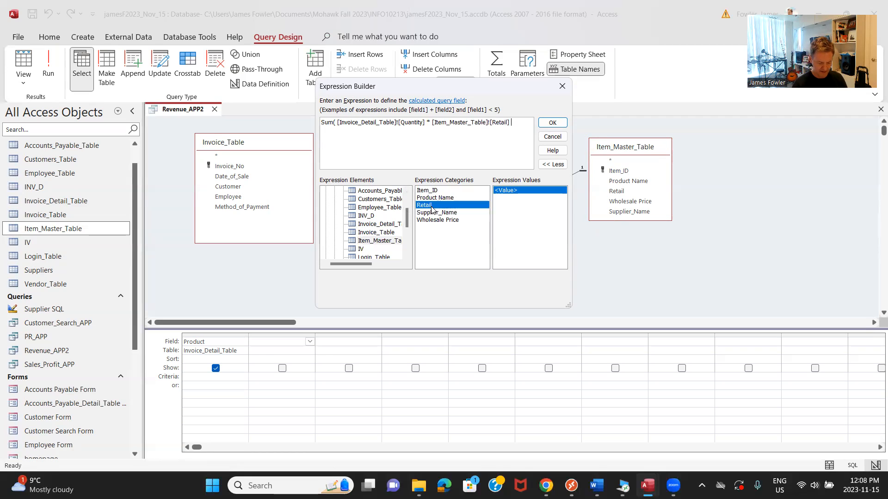
type(")")
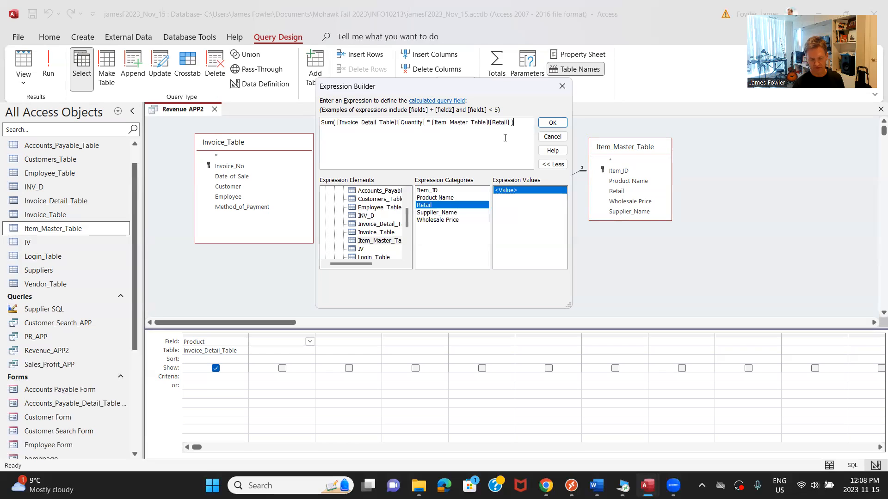
left_click(553, 122)
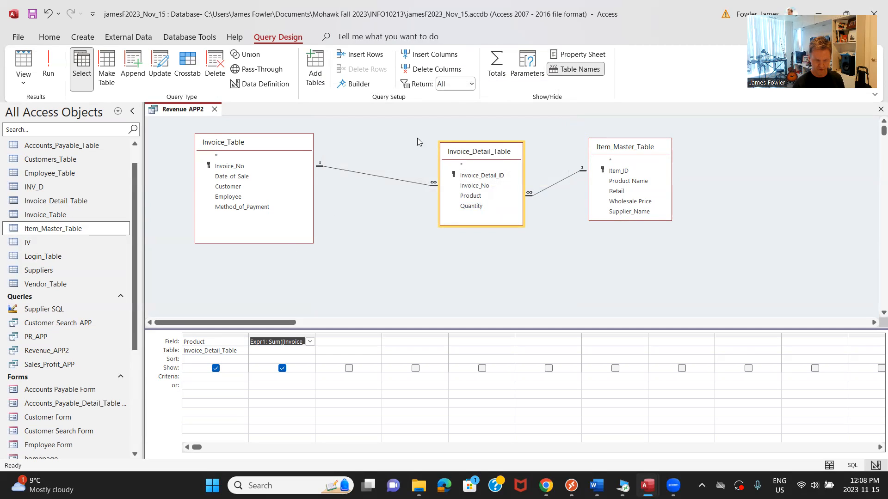
- Turn on Totals for the query and set the calculated column's total to Expression
left_click(495, 62)
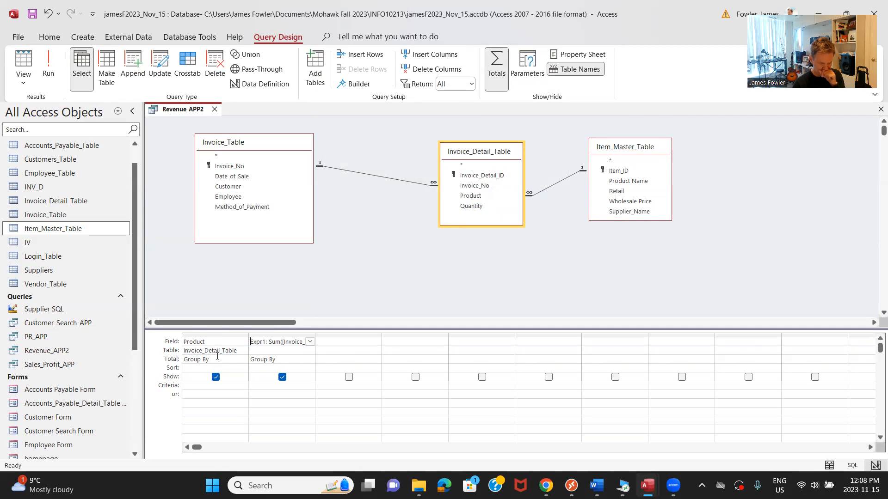
left_click(285, 357)
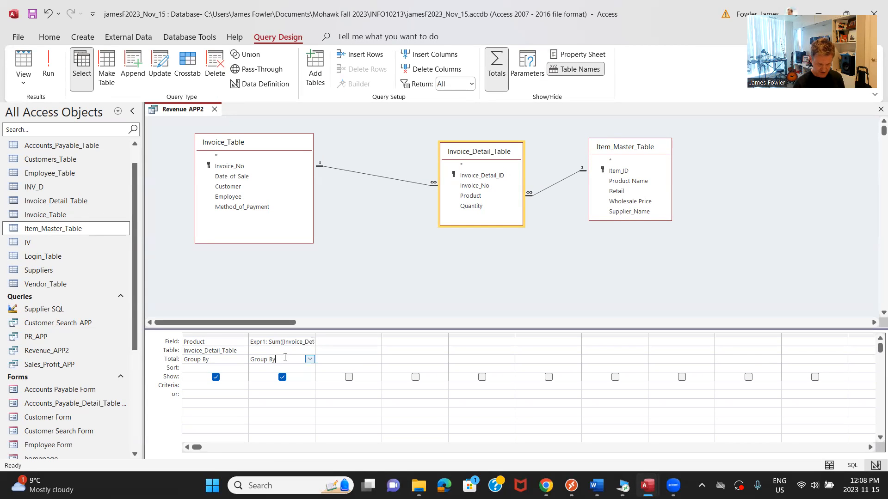
left_click(309, 360)
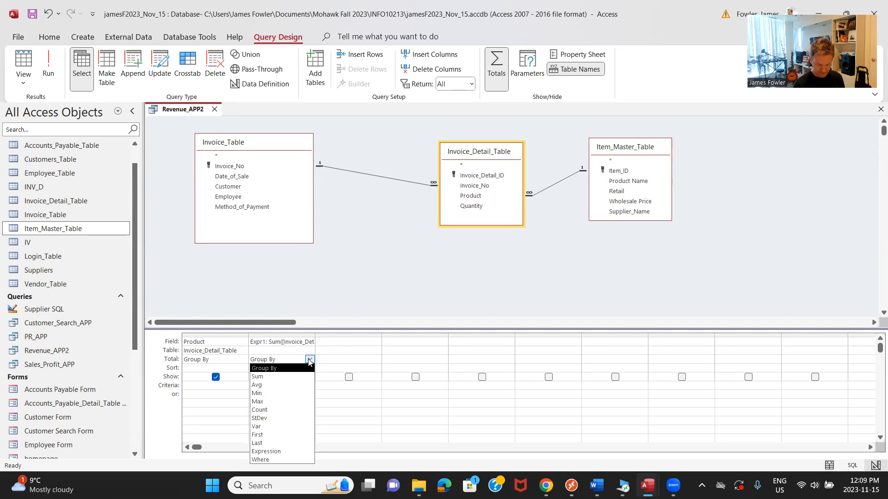
left_click(297, 451)
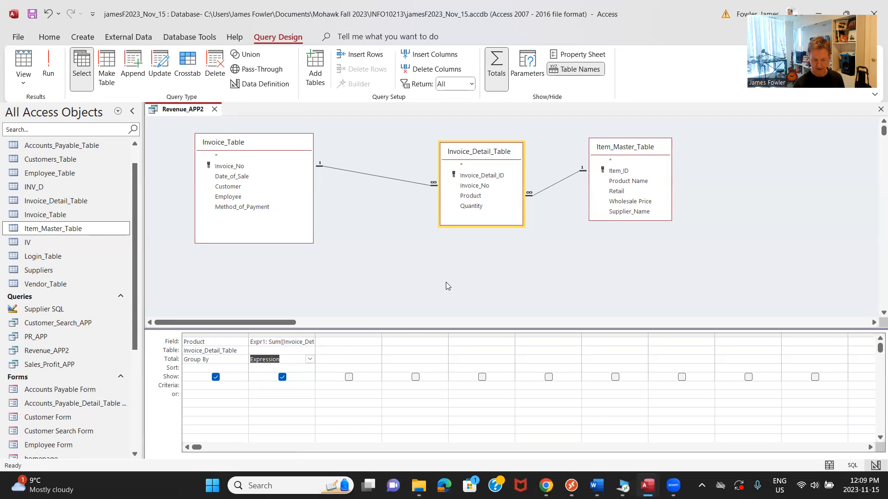
- Show the calculated column's properties and set its format to Currency
left_click(598, 56)
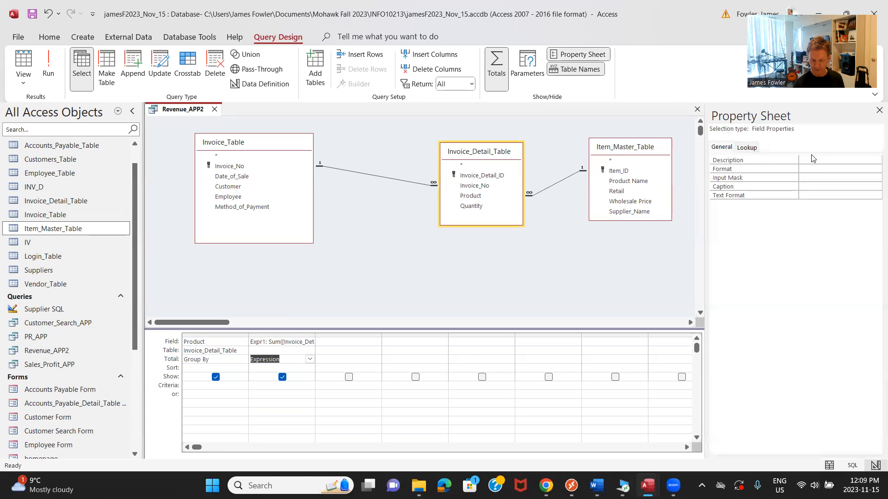
left_click(814, 168)
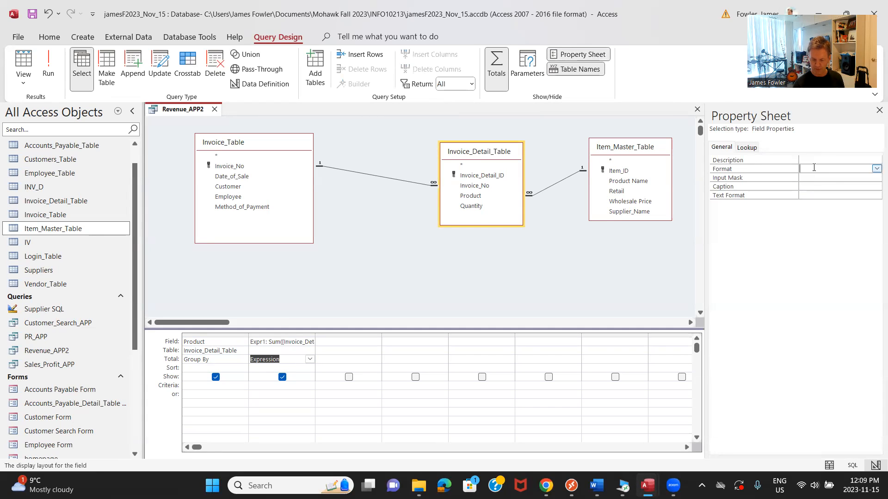
left_click(875, 170)
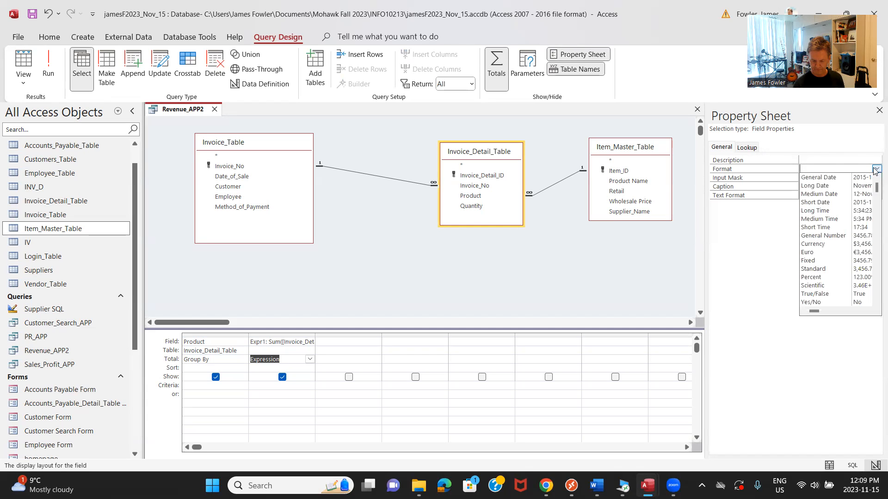
left_click(832, 244)
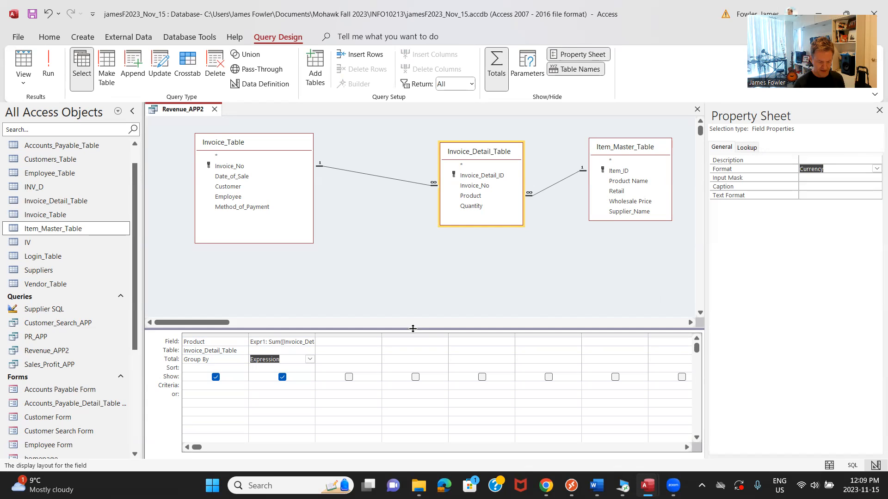
- Rename the calculated column from Expr1 to Revenue
left_click(260, 342)
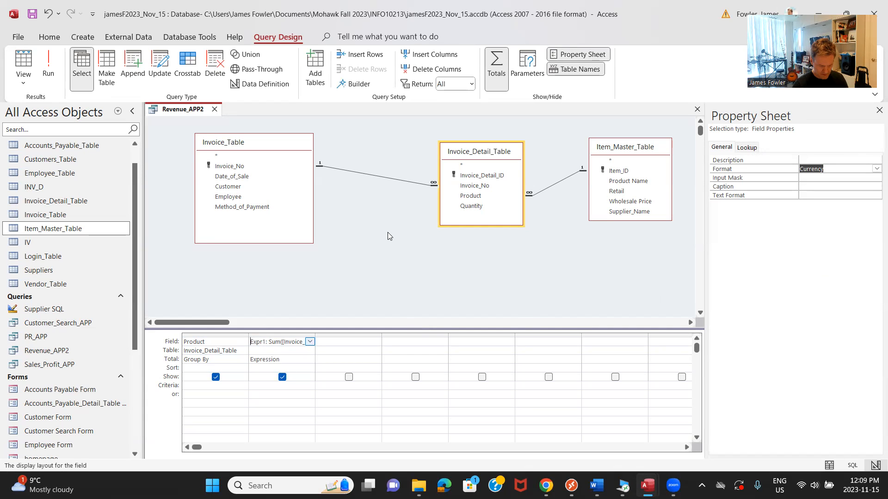
type("Revenu8e")
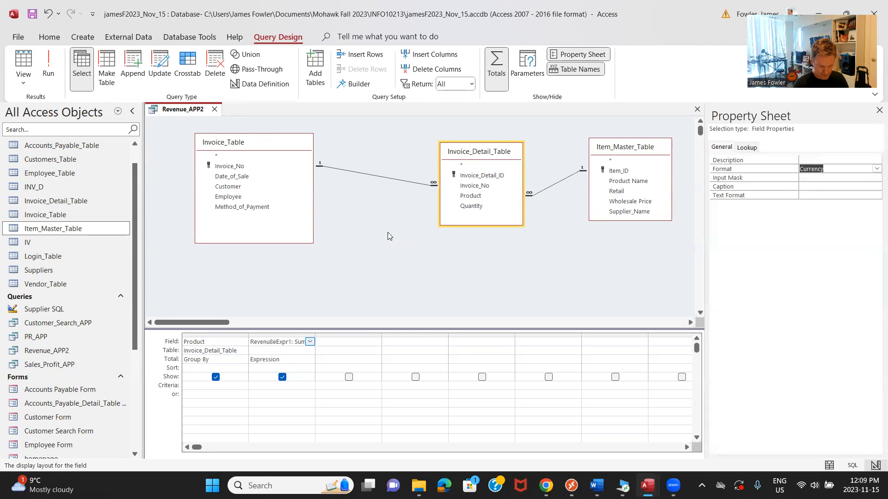
key("BackSpace")
key("BackSpace")
type("e")
key("Delete")
key("Delete")
key("Delete")
key("Delete")
key("Delete")
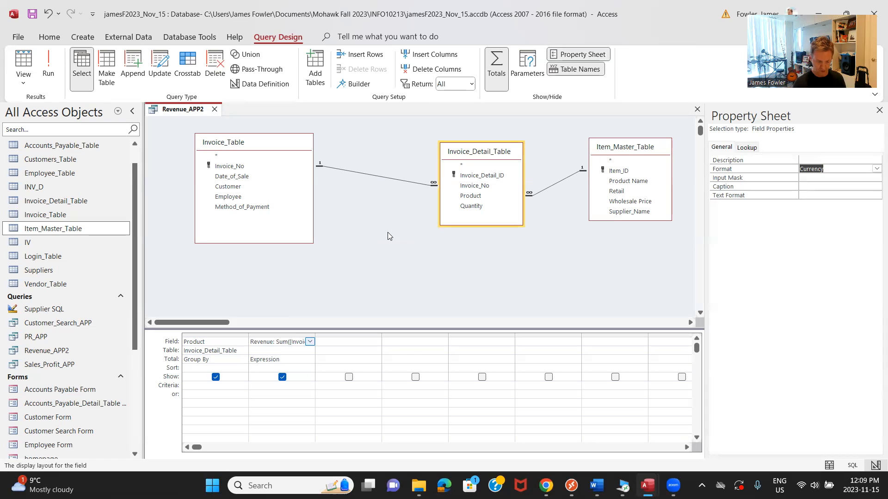
- Save the Revenue_APP2 query and run it to view revenue by product
right_click(198, 113)
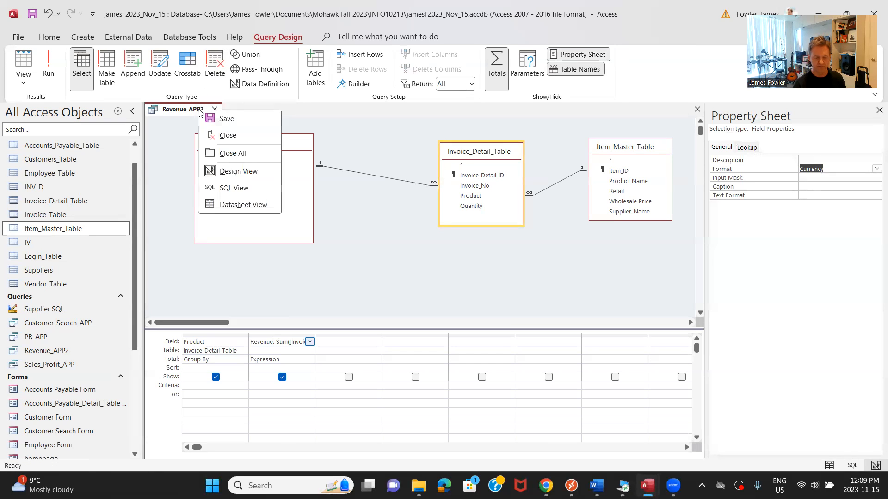
left_click(245, 123)
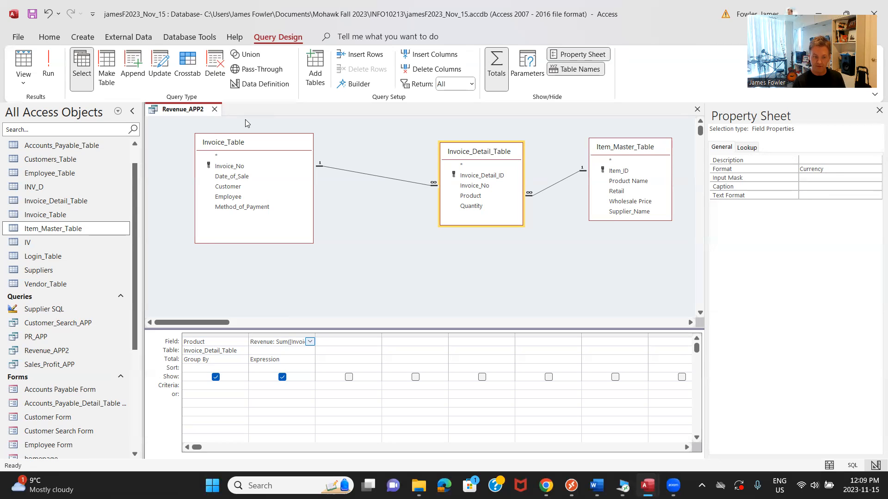
left_click(50, 80)
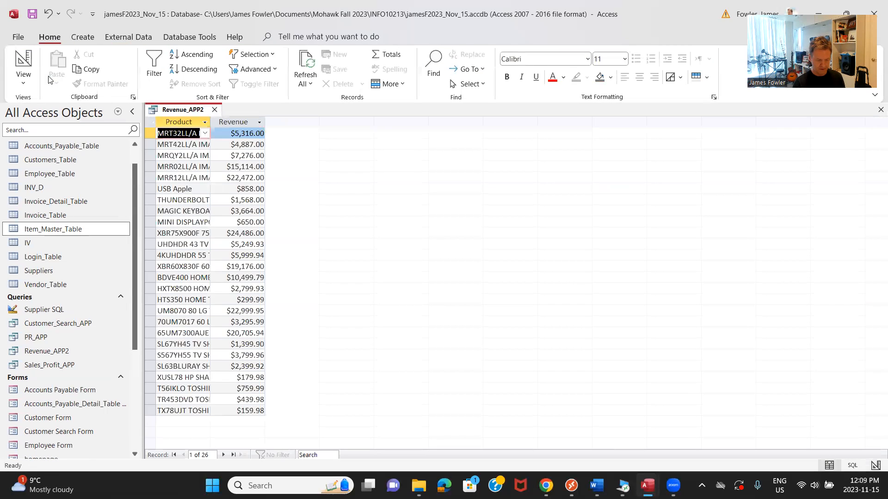
- Fit the Product column's width to its contents, save Revenue_APP2 and reopen the query in Design View
double_click(210, 120)
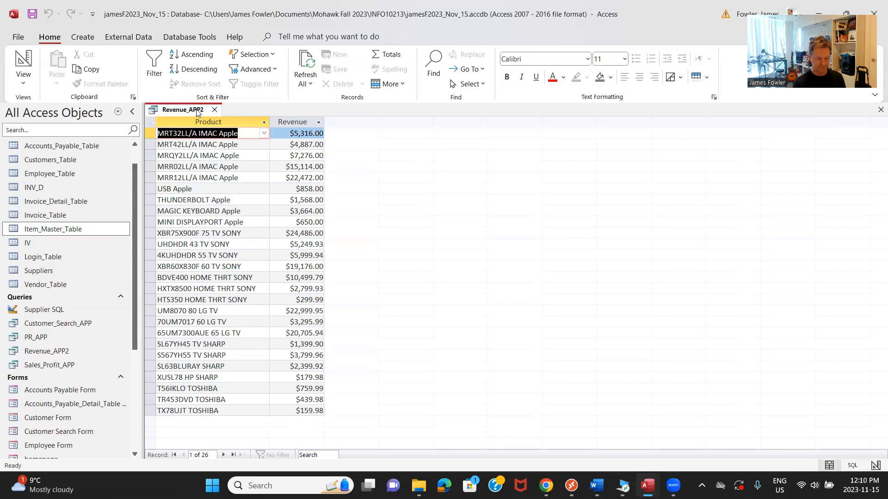
right_click(197, 113)
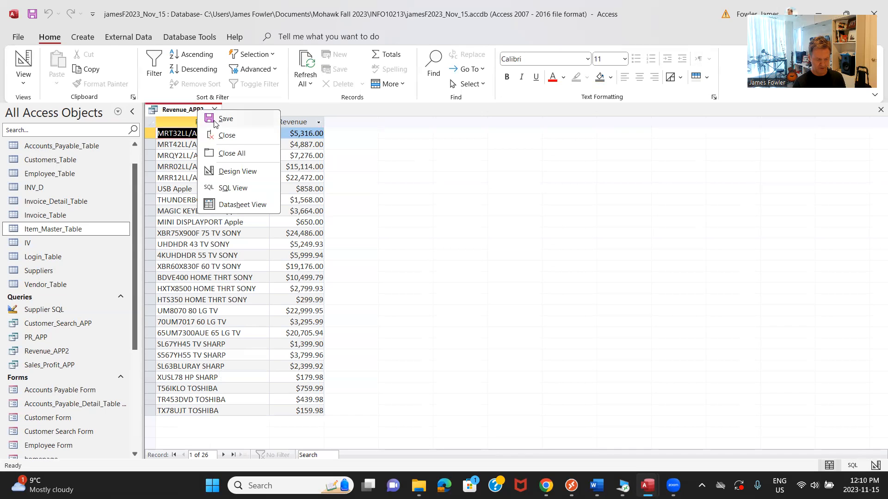
left_click(214, 119)
right_click(195, 111)
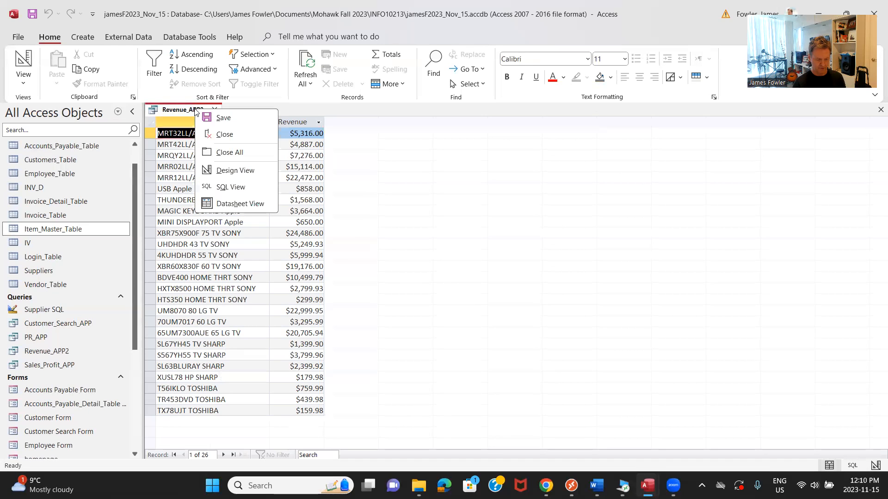
left_click(230, 171)
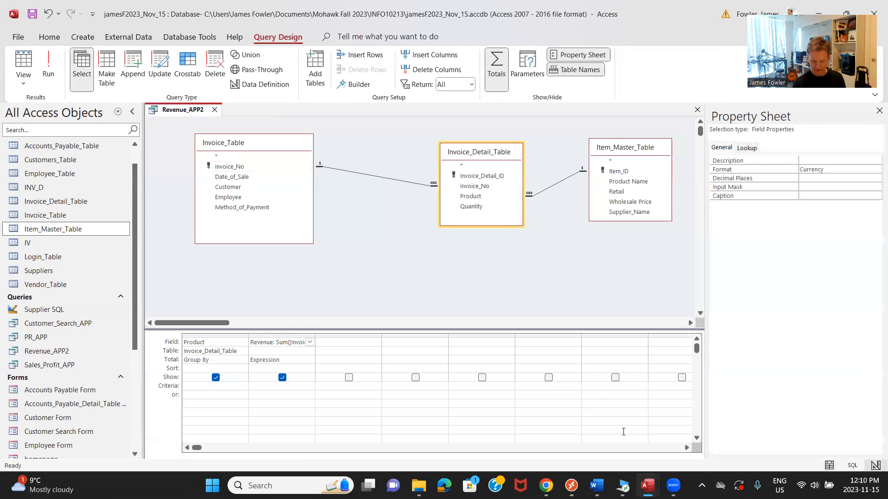
- Check the Cost of Goods line on the example Income Statement 2 report, then return to the Revenue_APP2 query design
mouse_move(647, 486)
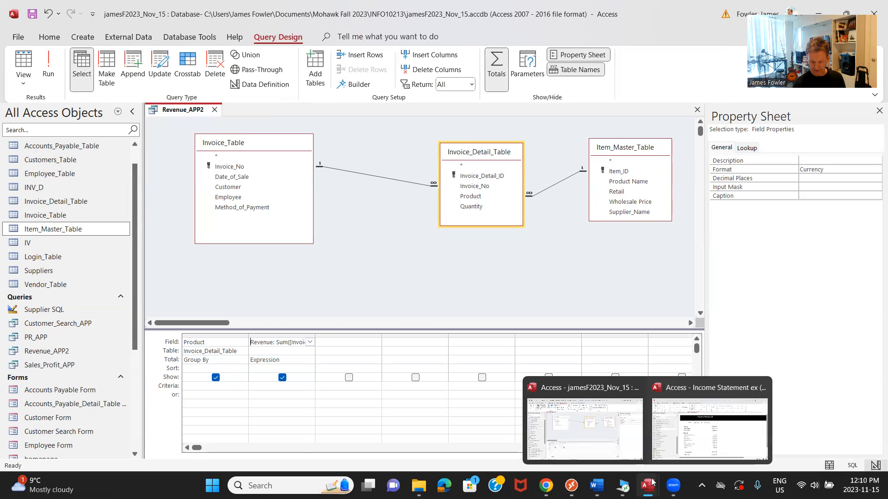
left_click(732, 436)
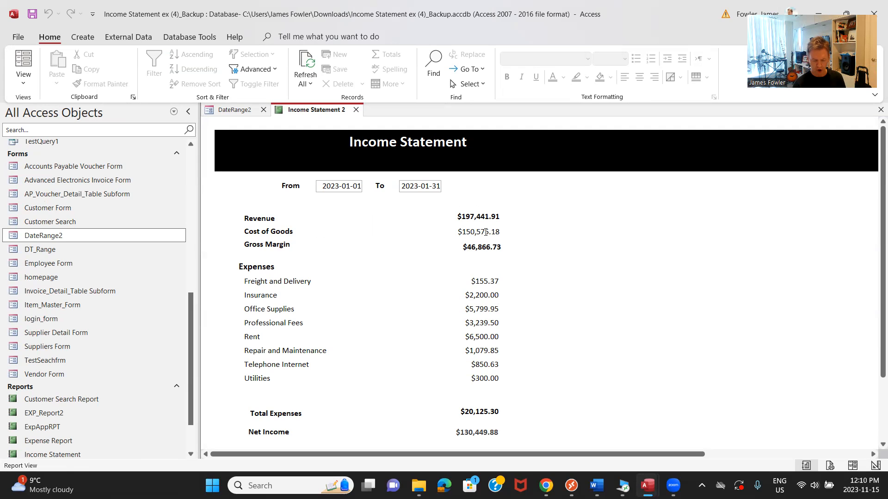
mouse_move(645, 483)
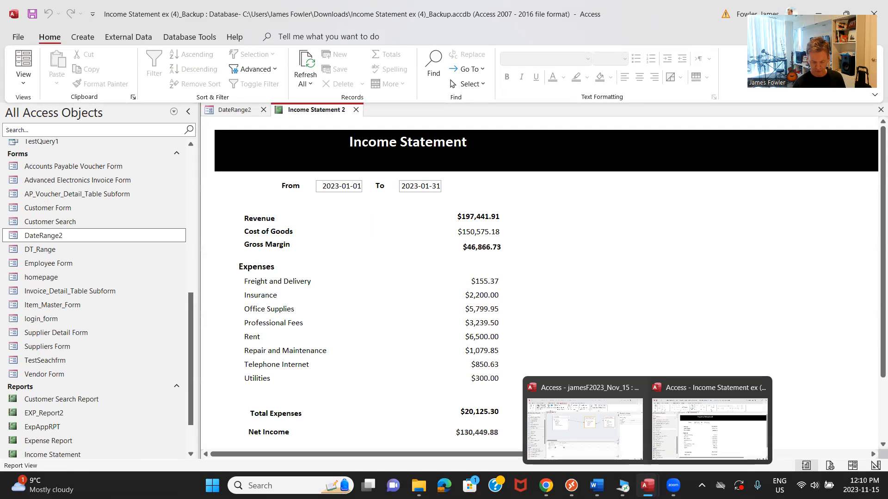
left_click(609, 439)
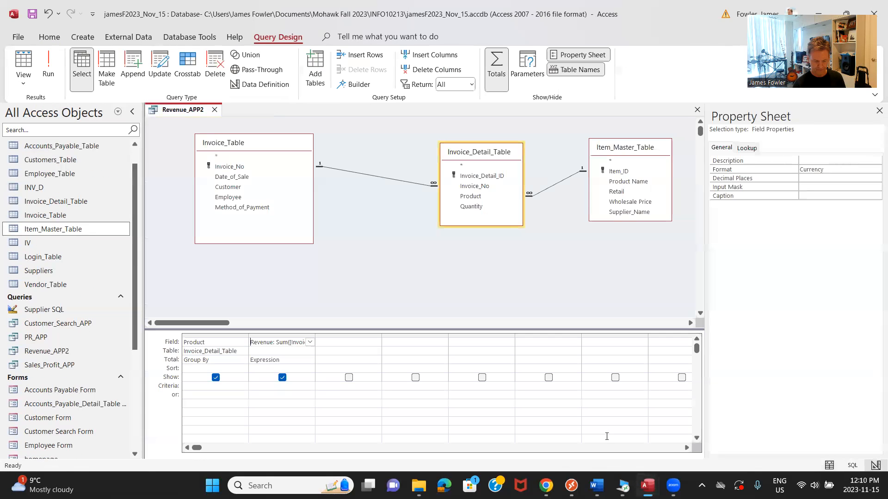
- Start a Sum( expression in the next empty query column, using Quantity from Invoice_Detail_Table
left_click(340, 341)
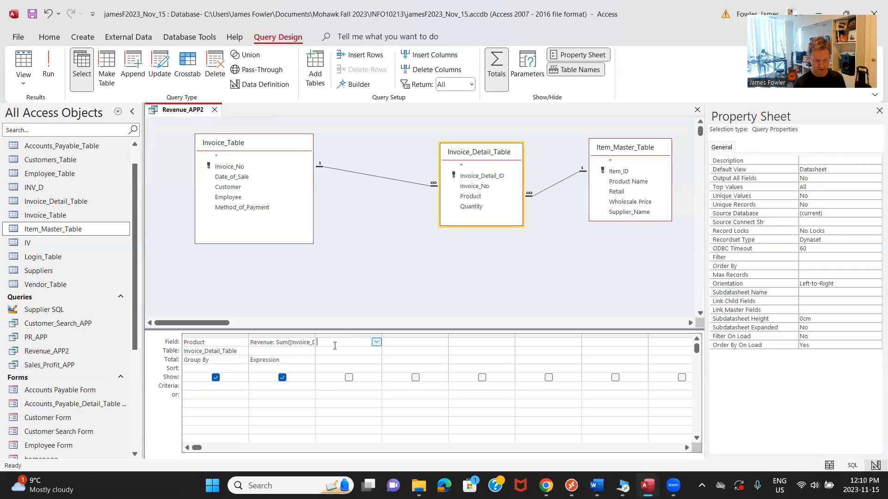
left_click(360, 87)
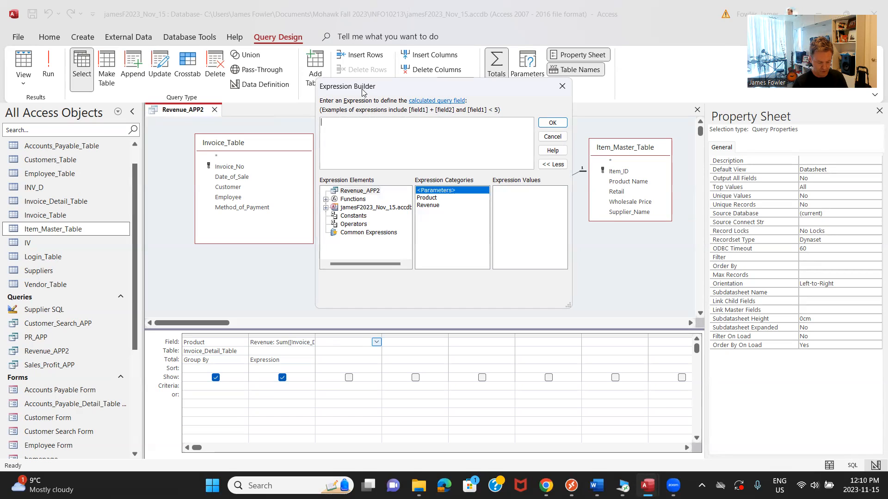
type("Sum(")
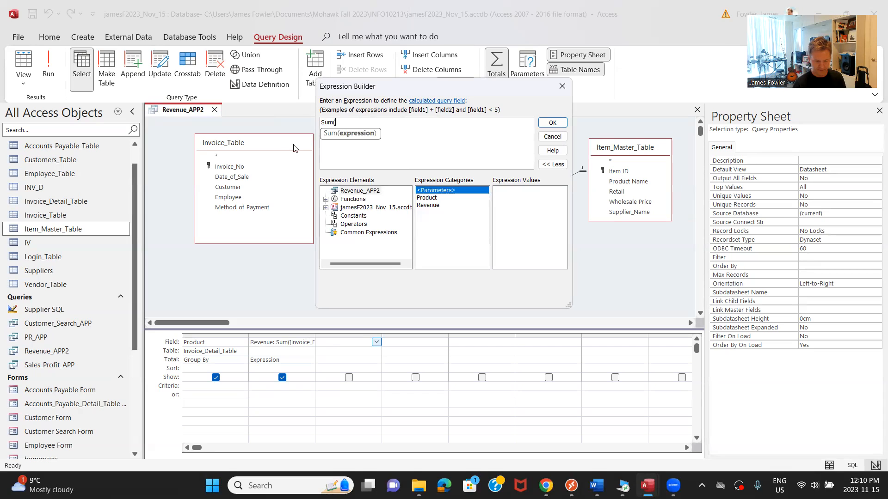
left_click(325, 207)
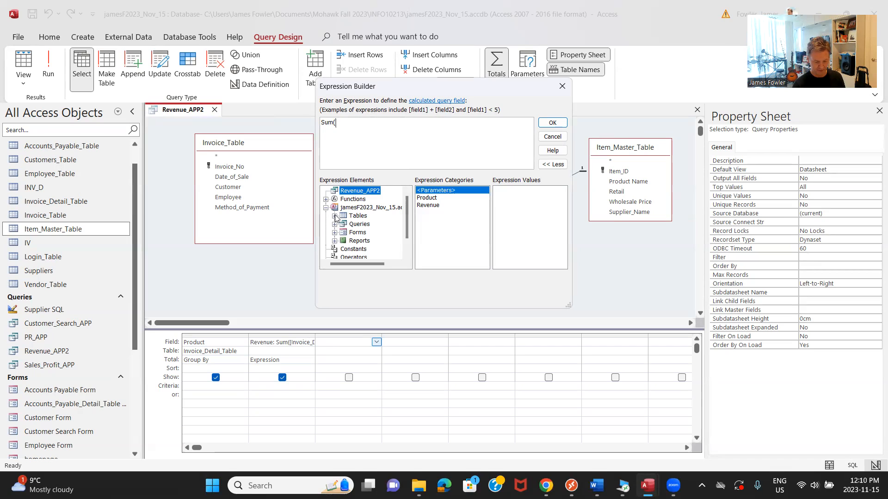
left_click(334, 216)
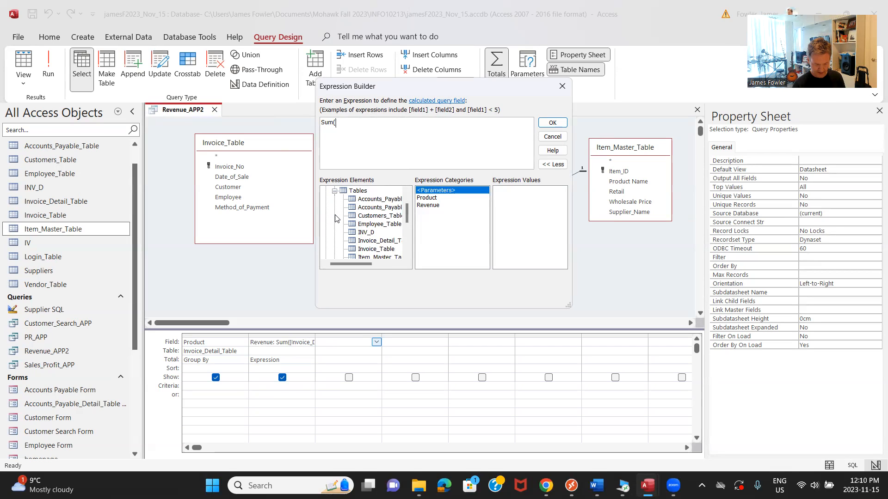
left_click(366, 241)
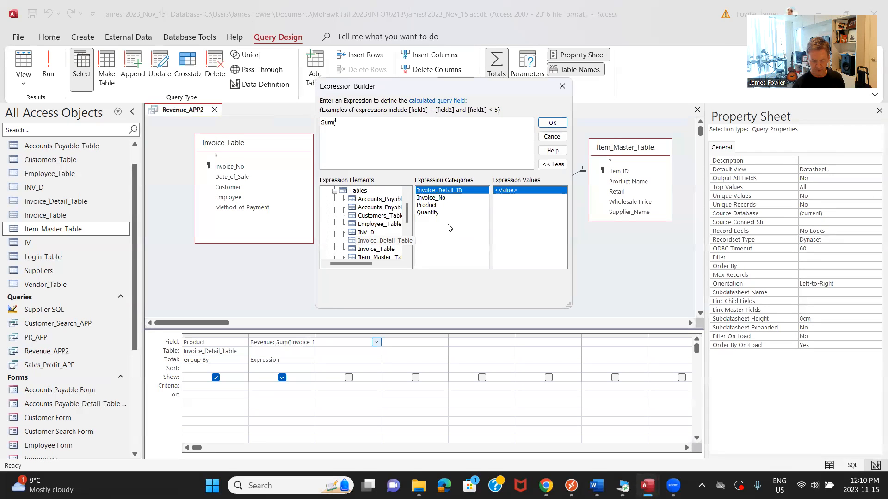
double_click(428, 213)
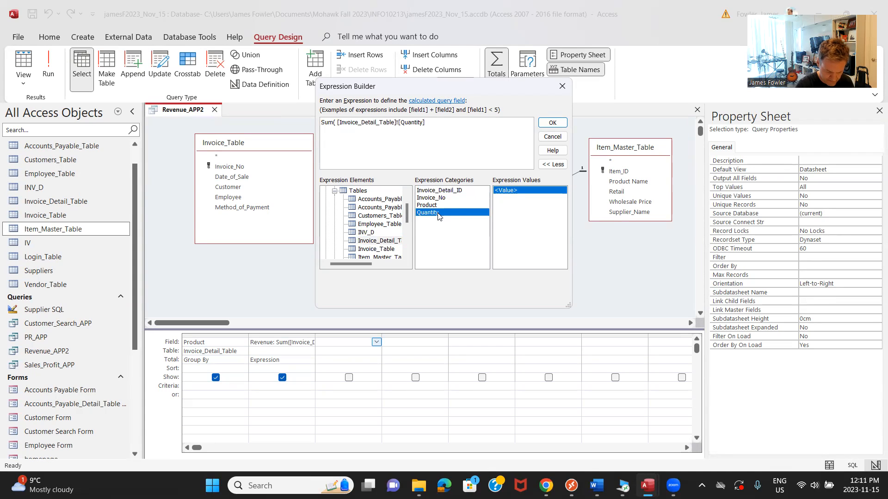
- Multiply the quantity by Wholesale Price from Item_Master_Table, close the Sum parenthesis and accept the expression
type("*")
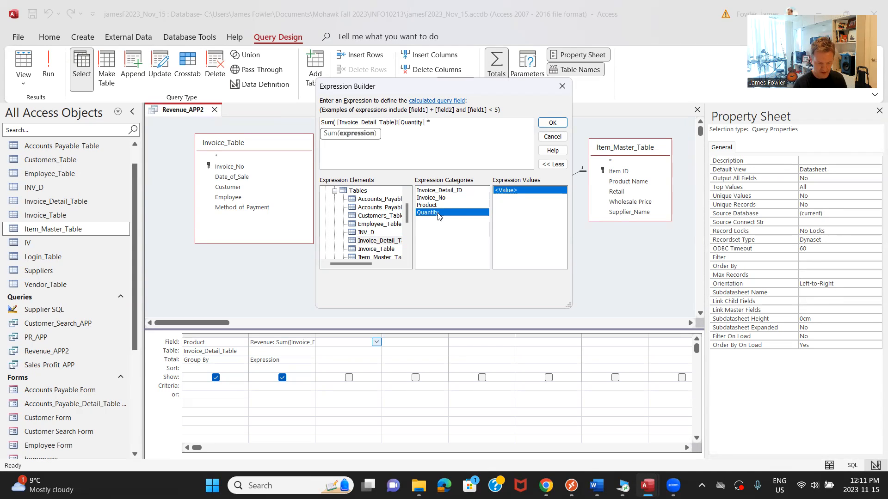
left_click(379, 258)
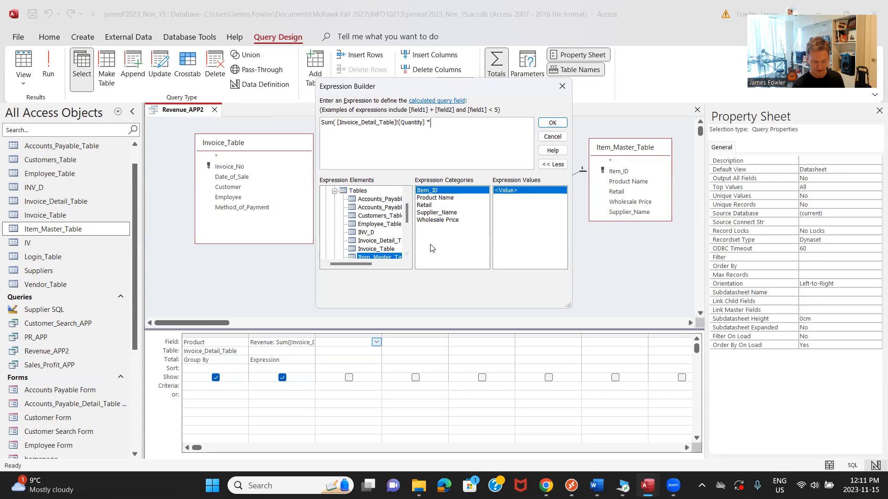
double_click(441, 221)
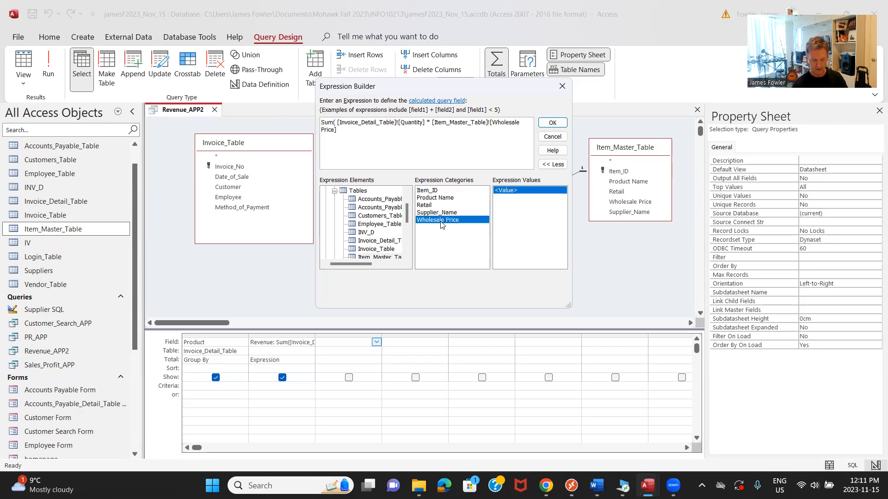
type(")")
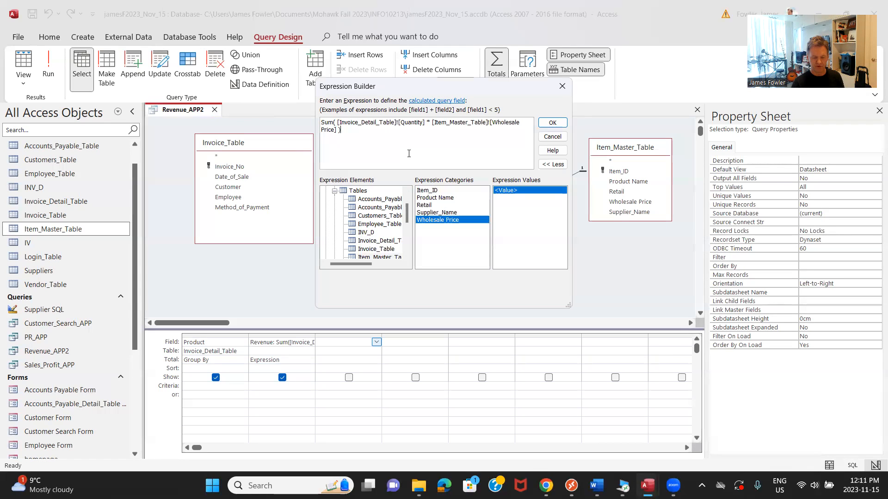
left_click(553, 122)
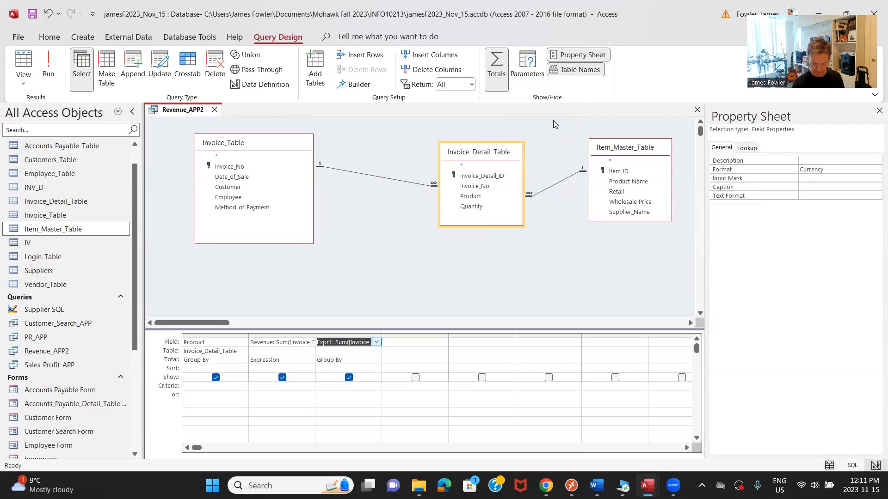
- Set the total of the new wholesale cost column to Expression
left_click(356, 360)
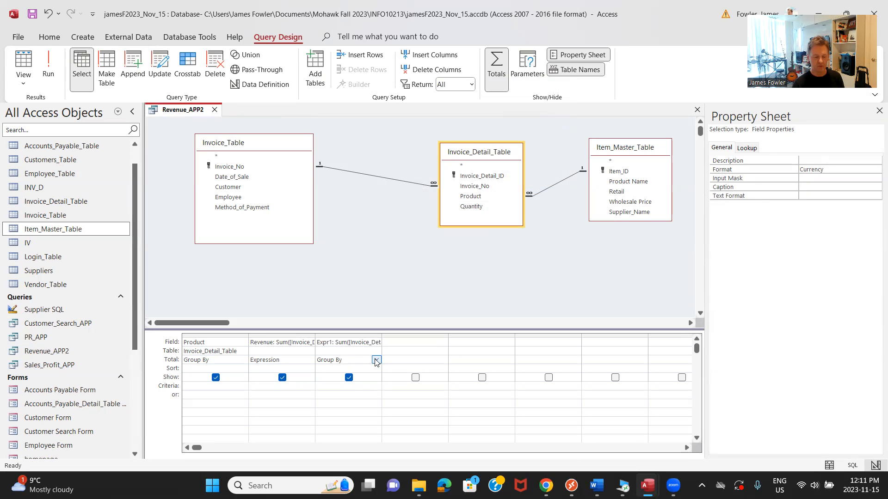
left_click(377, 360)
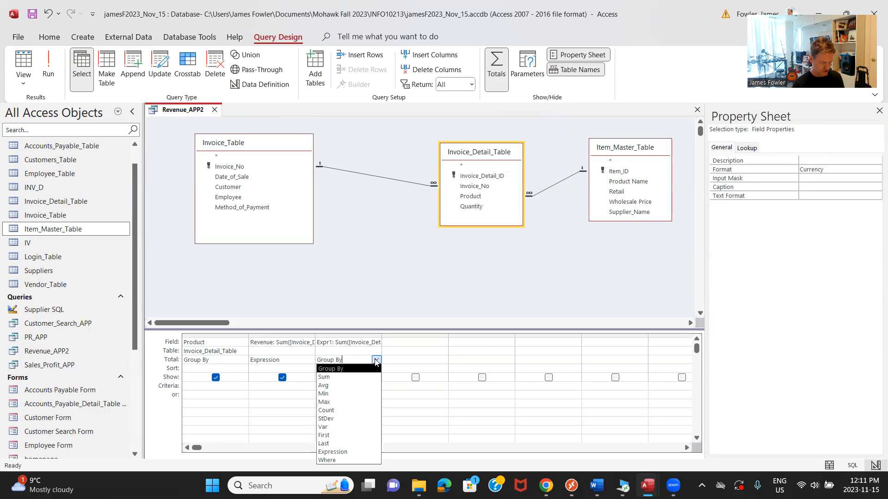
left_click(356, 452)
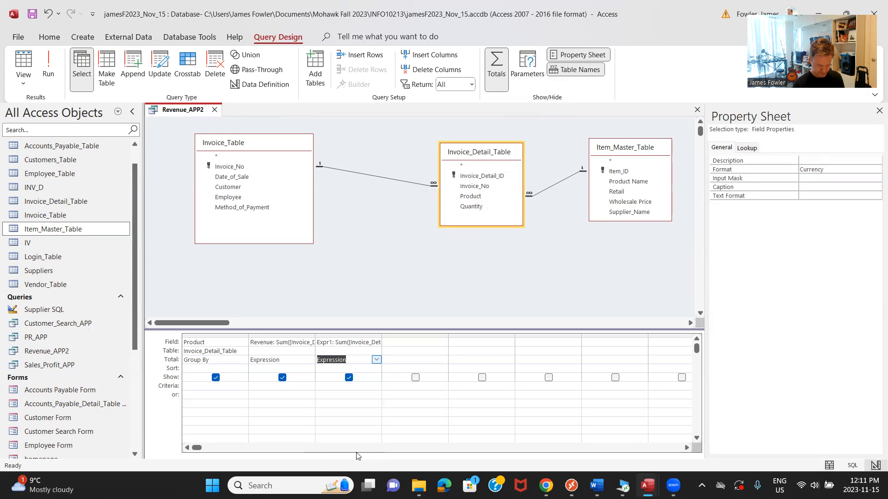
- Rename the Expr1 column to Cost of Goods Sold, widening it in the design grid
left_click(325, 342)
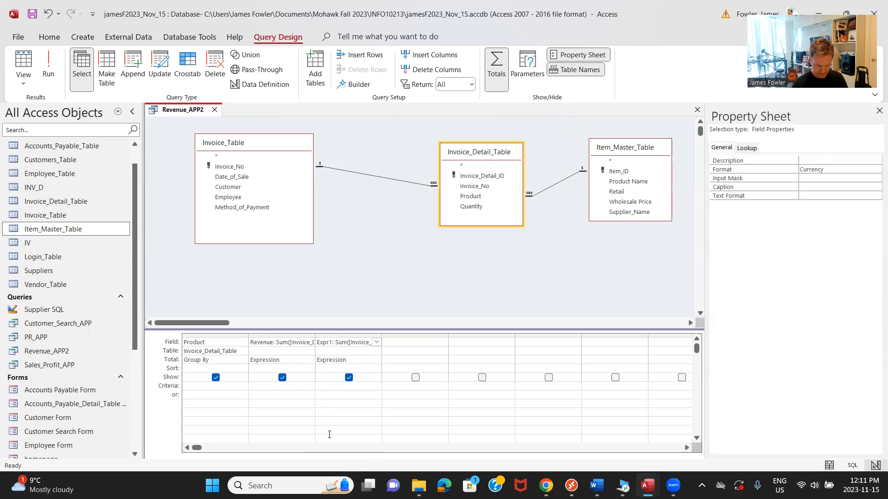
type("Cost ")
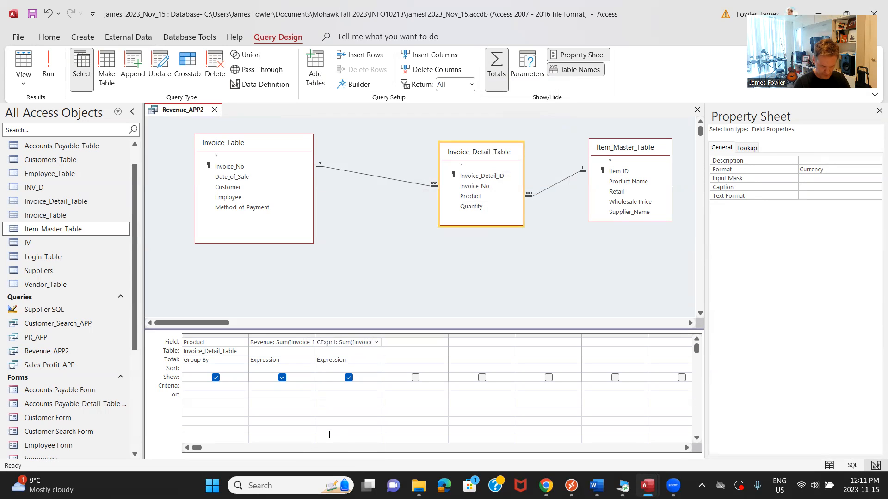
type("of Goo")
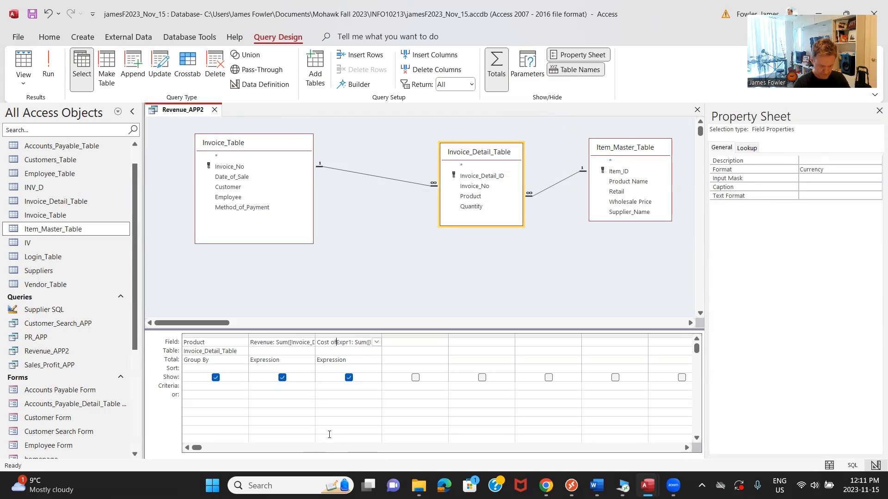
type("ds ")
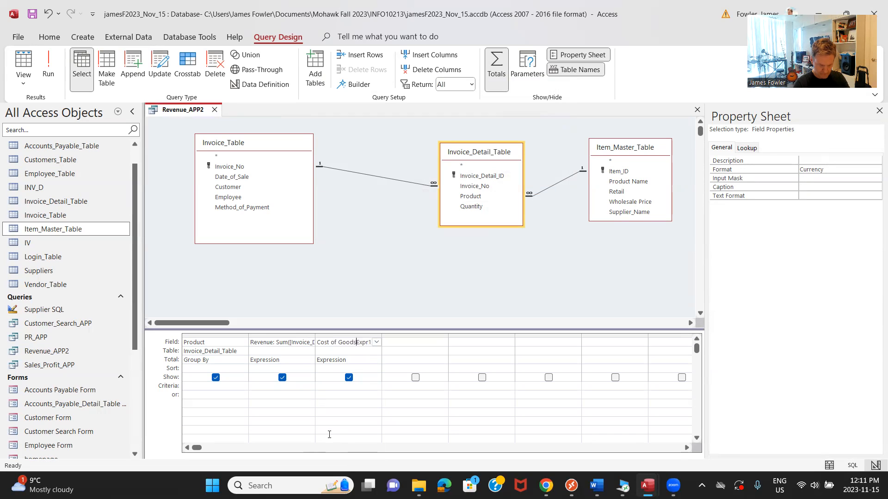
type("Sold")
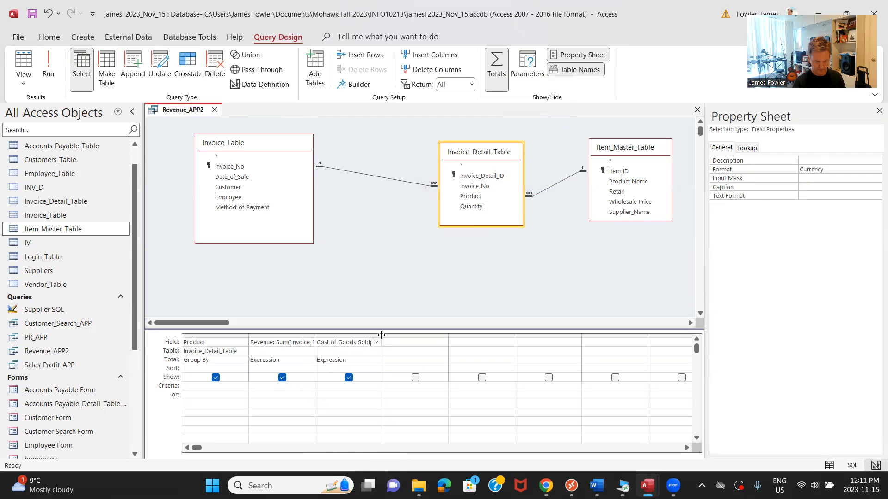
left_click_drag(381, 334, 437, 334)
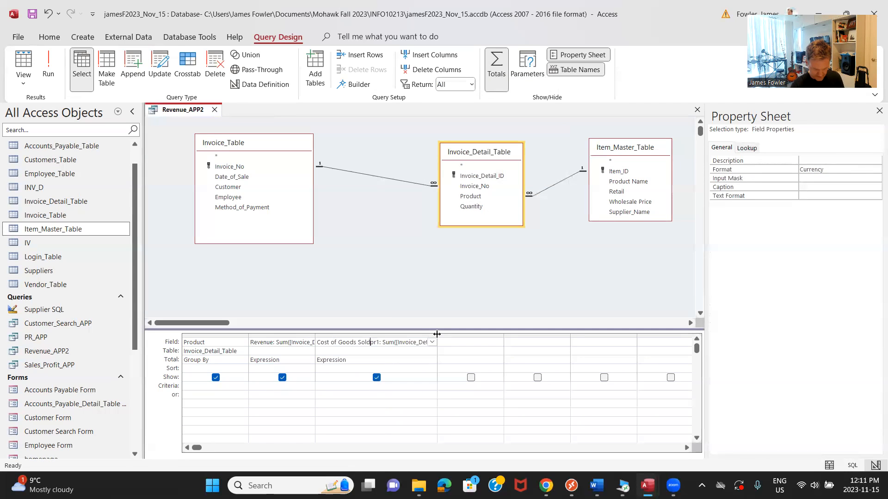
key("Delete")
key("Delete")
key("Delete")
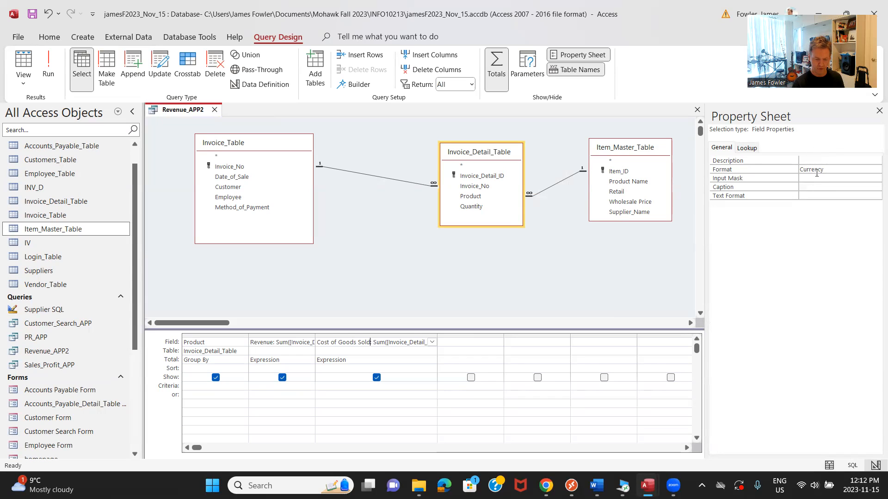
- Save and run Revenue_APP2, and fit the Cost of Goods Sold column's width to its heading
right_click(175, 111)
left_click(199, 118)
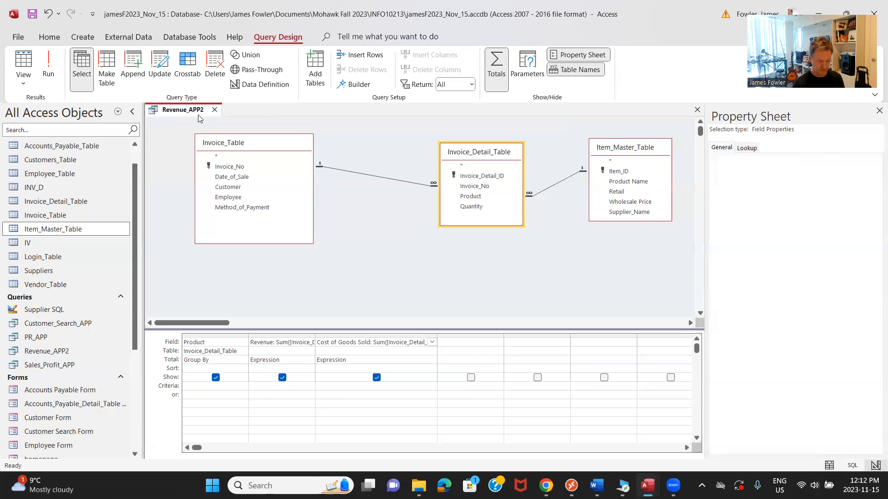
left_click(48, 69)
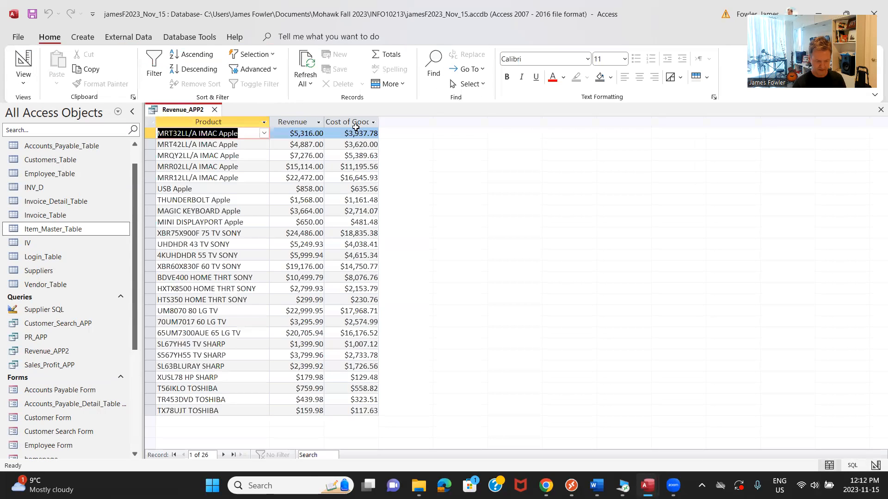
left_click_drag(379, 121, 386, 121)
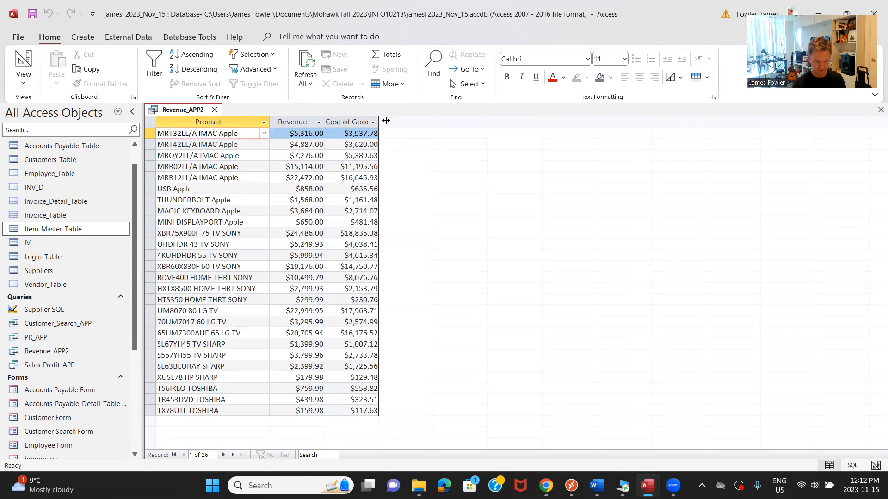
double_click(386, 121)
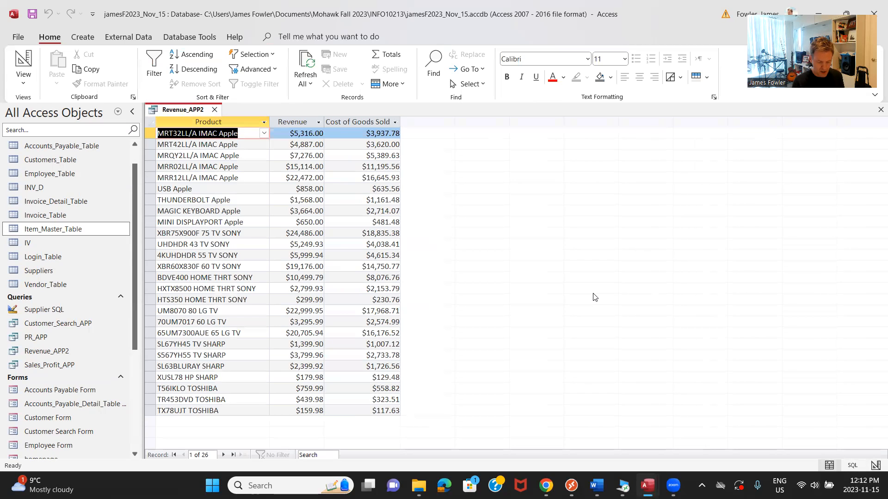
- Review the revenue, cost of goods and gross margin lines of the Income Statement 2 report in the example database, then return to Revenue_APP2
mouse_move(648, 484)
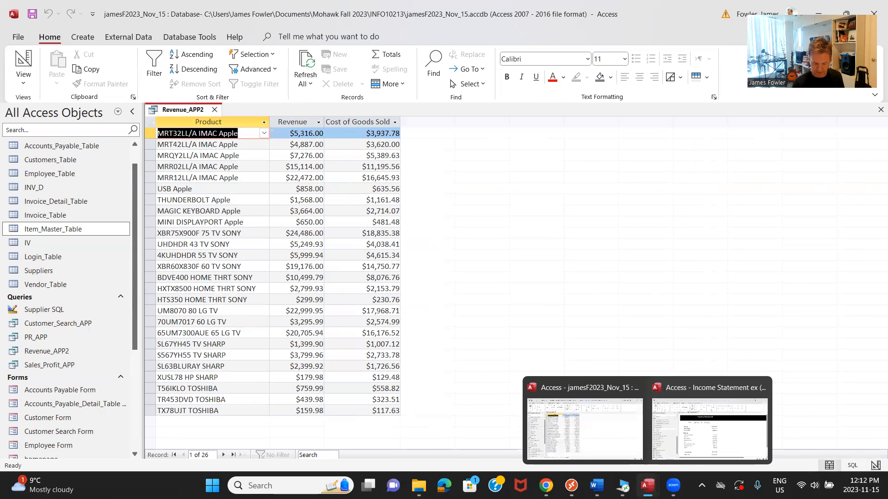
left_click(710, 425)
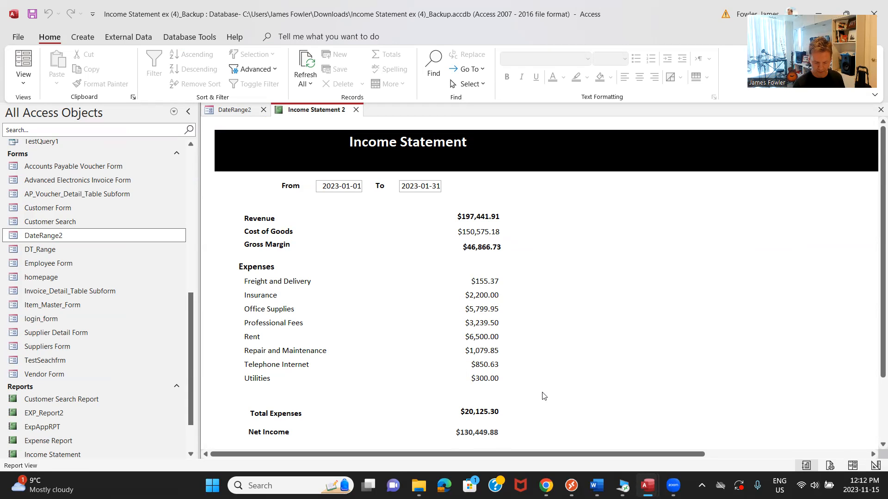
mouse_move(646, 483)
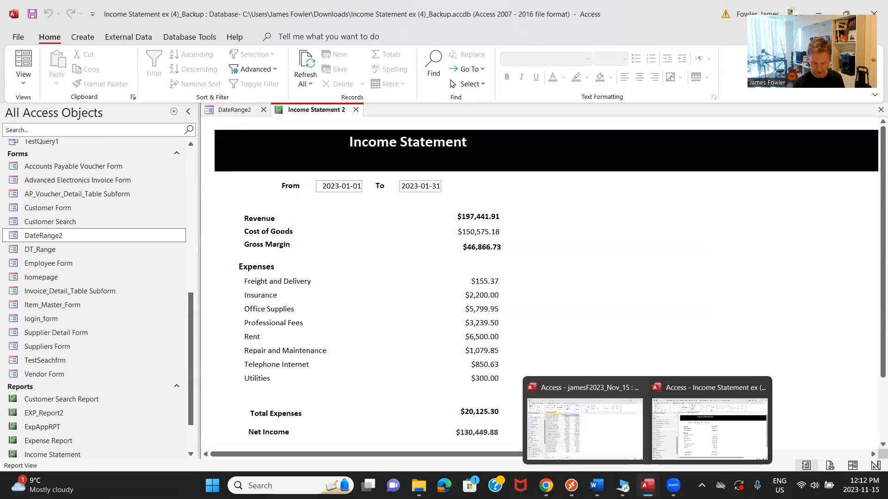
left_click(610, 449)
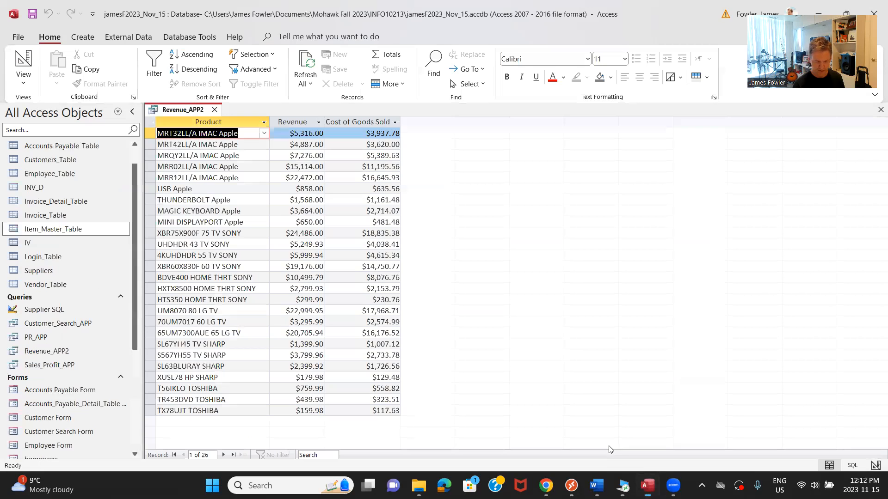
- Open Revenue_APP2 in design view and add a calculated column with the expression [Revenue] - [Cost of Goods Sold]
right_click(200, 111)
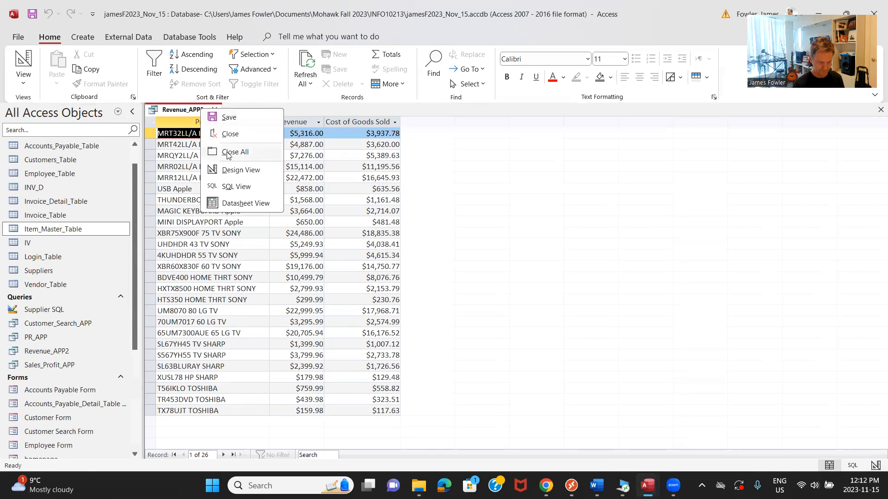
left_click(240, 169)
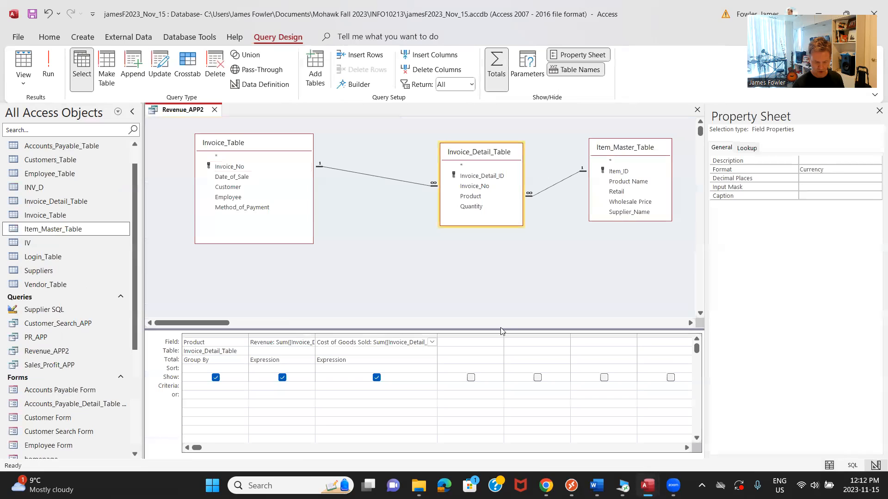
left_click(347, 304)
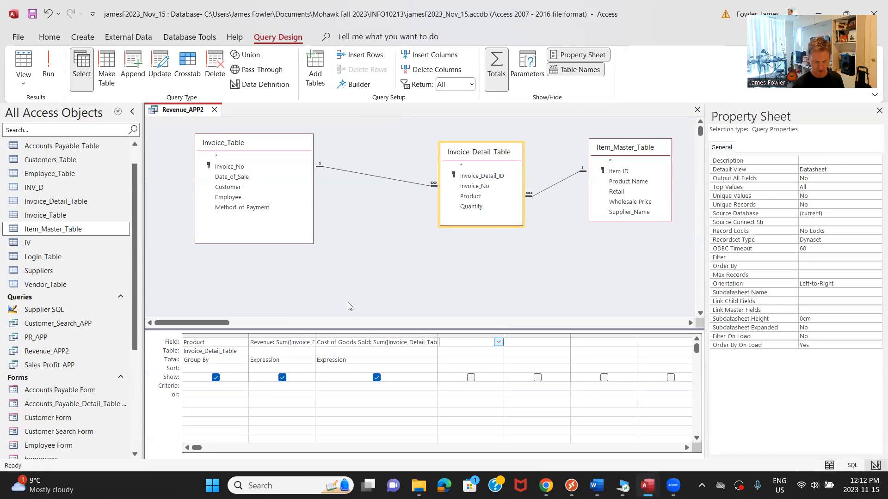
right_click(180, 113)
key("Escape")
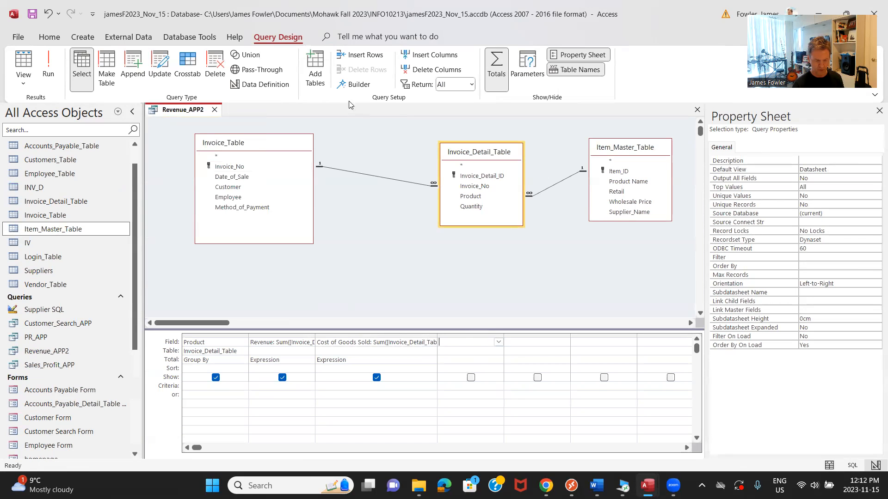
left_click(360, 85)
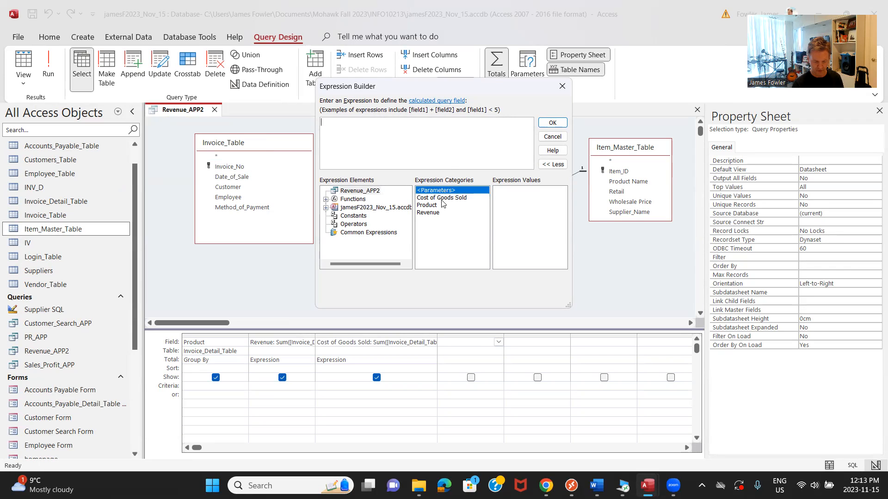
double_click(438, 214)
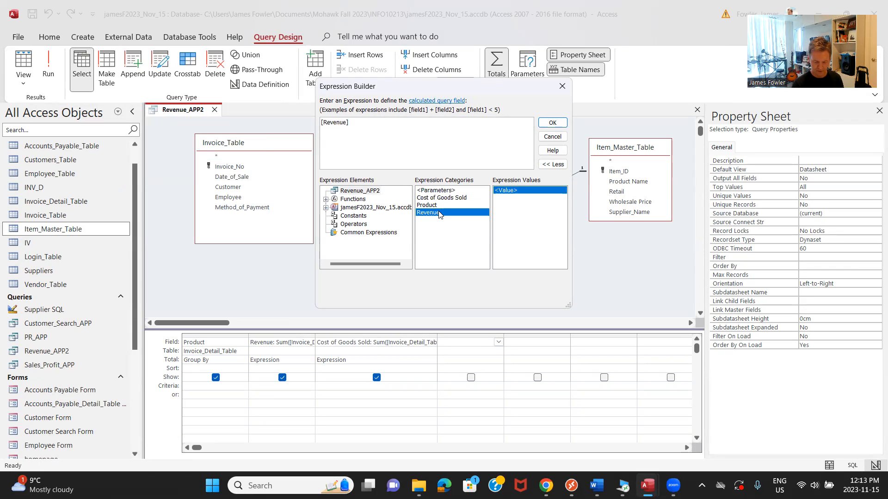
type("-")
double_click(442, 198)
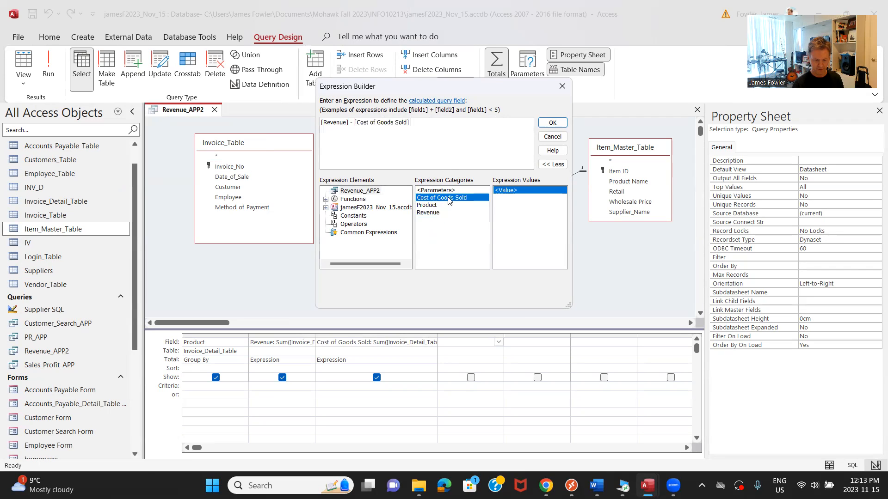
left_click(492, 120)
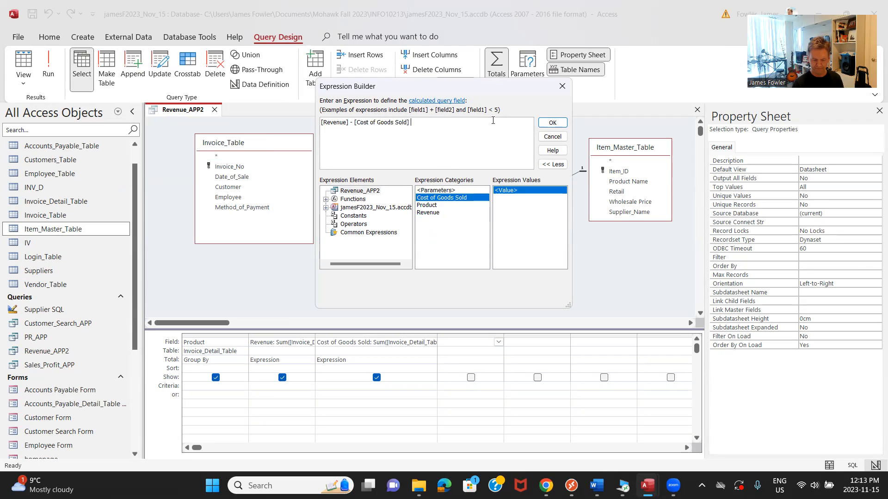
left_click(553, 123)
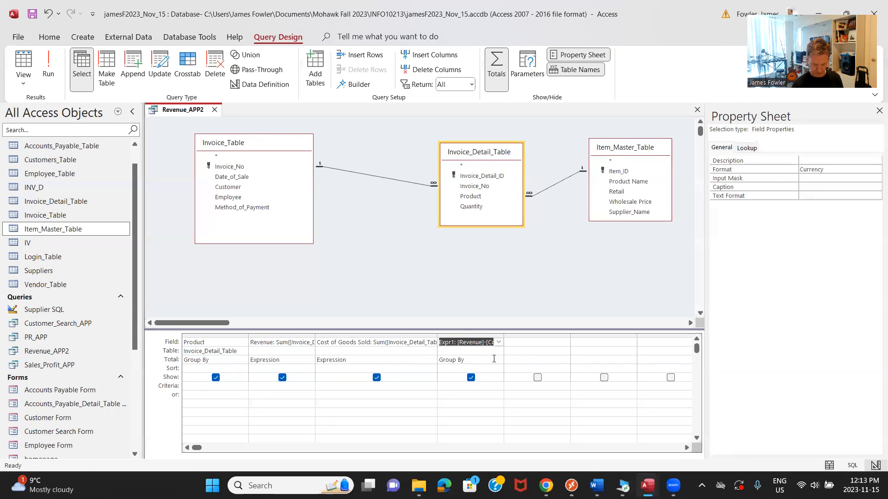
- Set the total of the column subtracting cost of goods sold from revenue to Expression
left_click(494, 359)
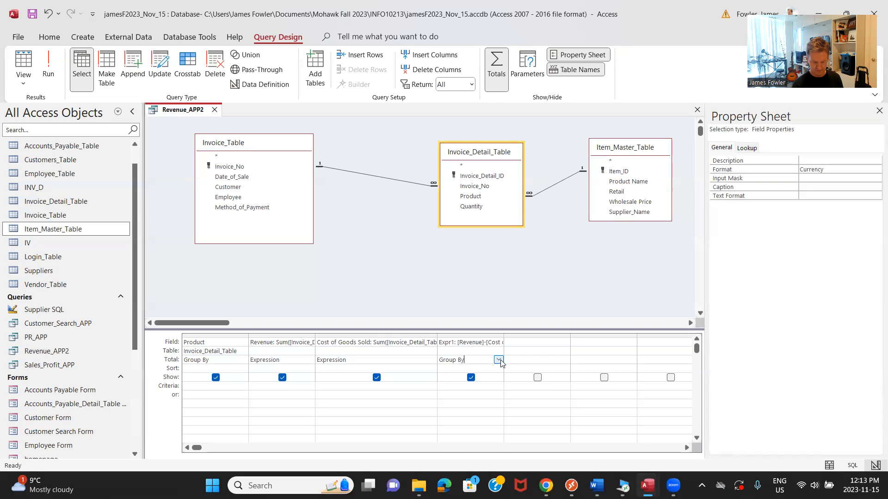
left_click(498, 360)
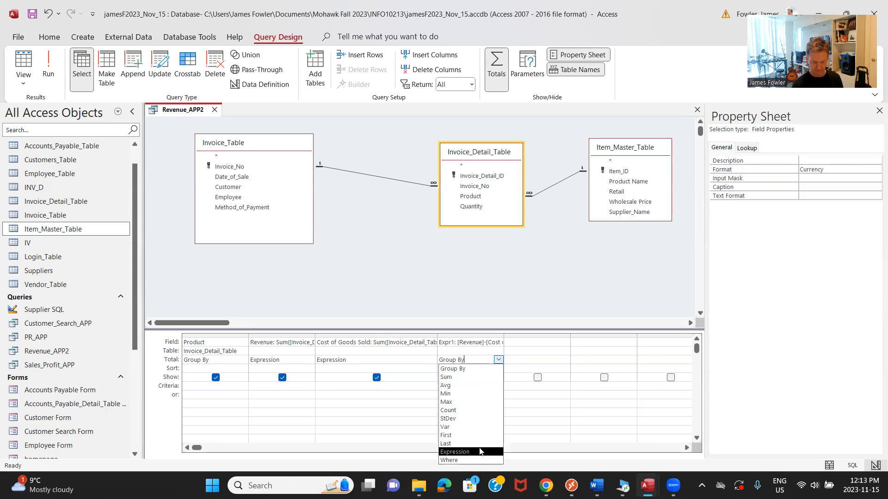
left_click(481, 455)
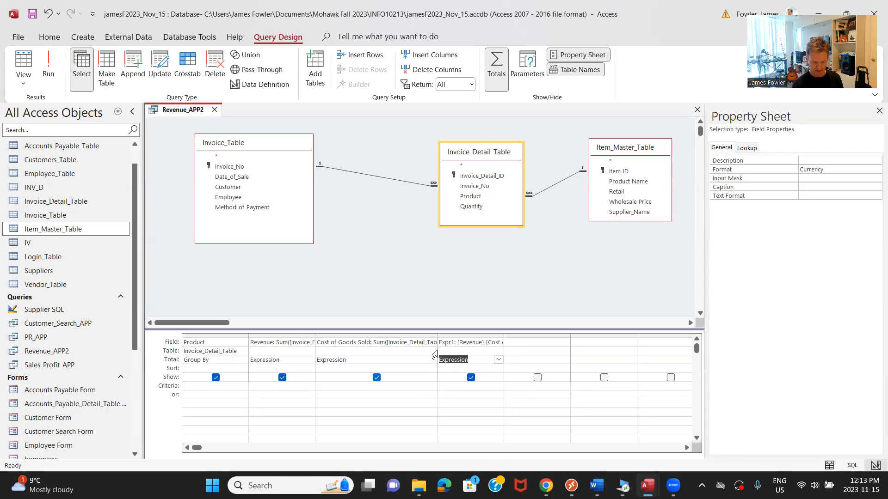
- Rename the Expr1 column of Revenue_APP2 to Gross Margin
left_click(443, 343)
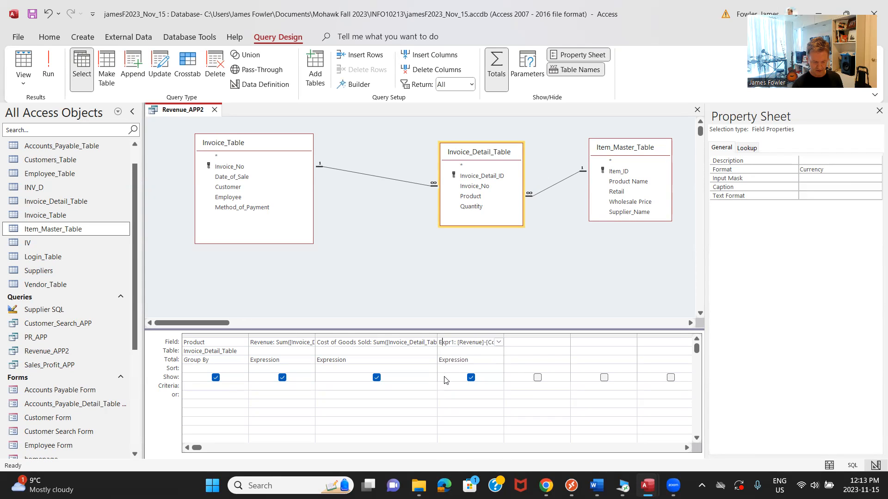
type("Gr")
type("oss Ma")
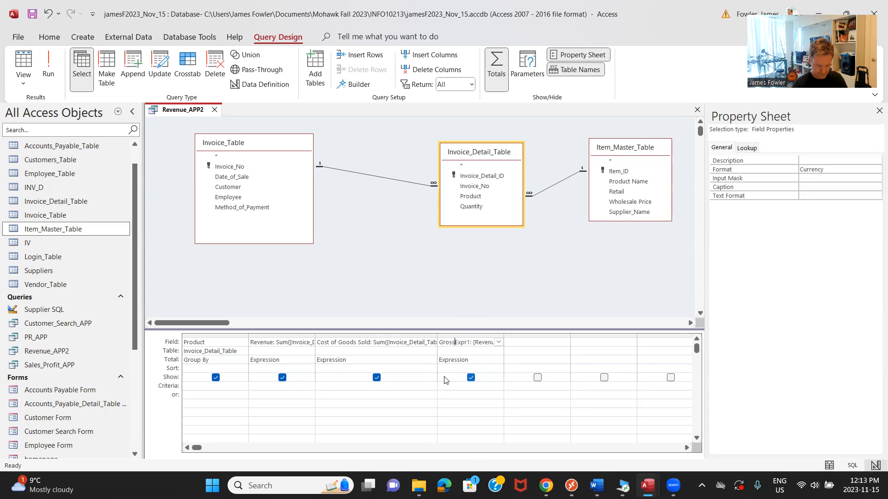
type("rgin")
key("Delete")
key("Delete")
key("Delete")
key("Delete")
key("Delete")
key("Delete")
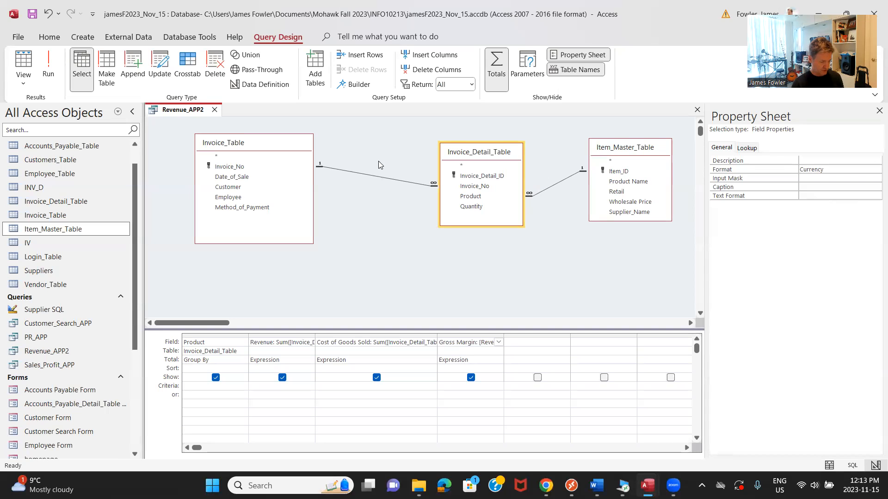
- Save and run Revenue_APP2, and widen the Gross Margin column to fit its heading
right_click(176, 109)
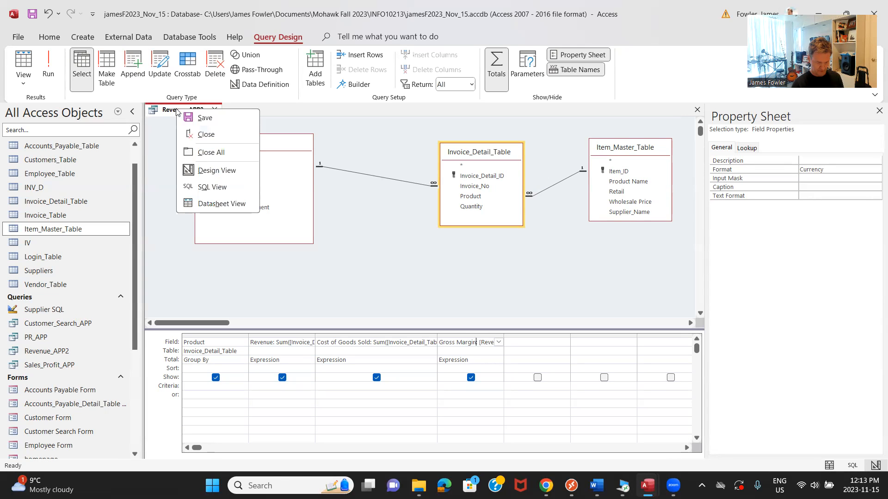
left_click(205, 119)
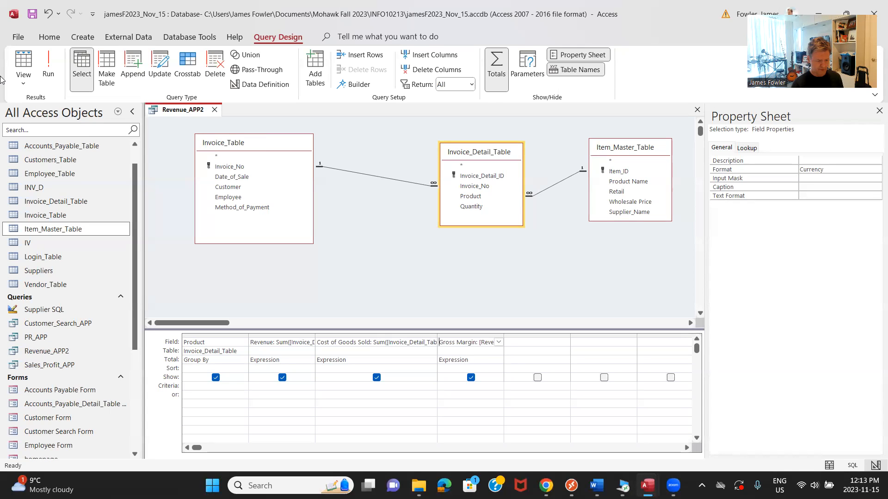
left_click(50, 63)
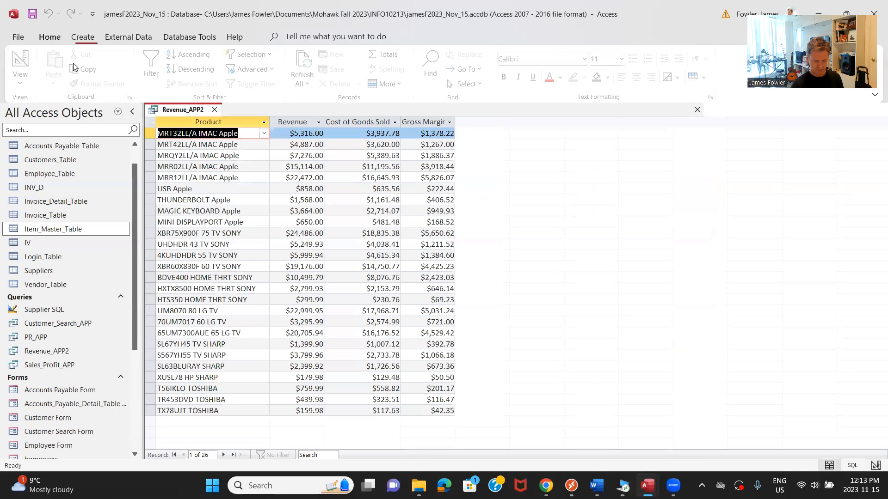
left_click_drag(456, 119, 475, 119)
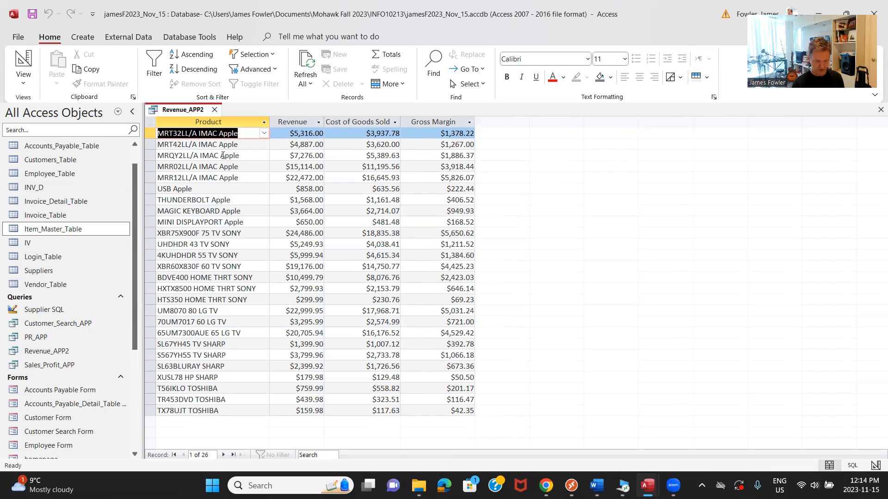
- Save the Revenue_APP2 datasheet layout and close the query
right_click(184, 111)
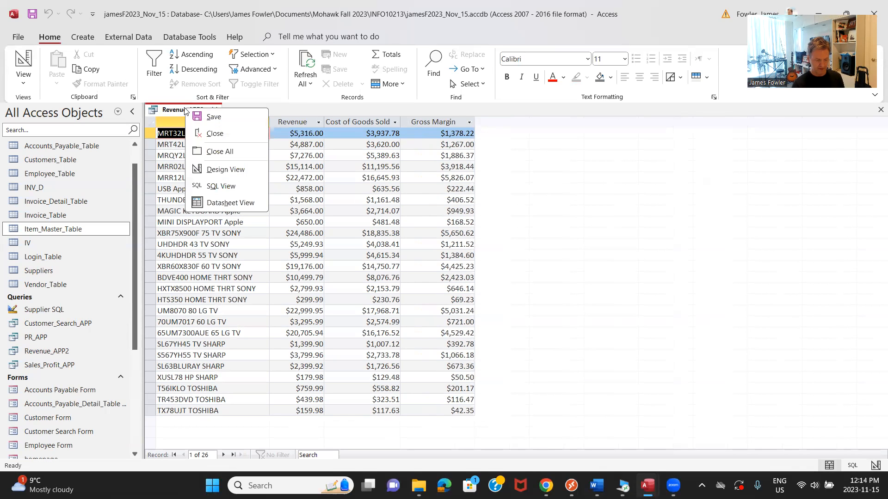
left_click(212, 119)
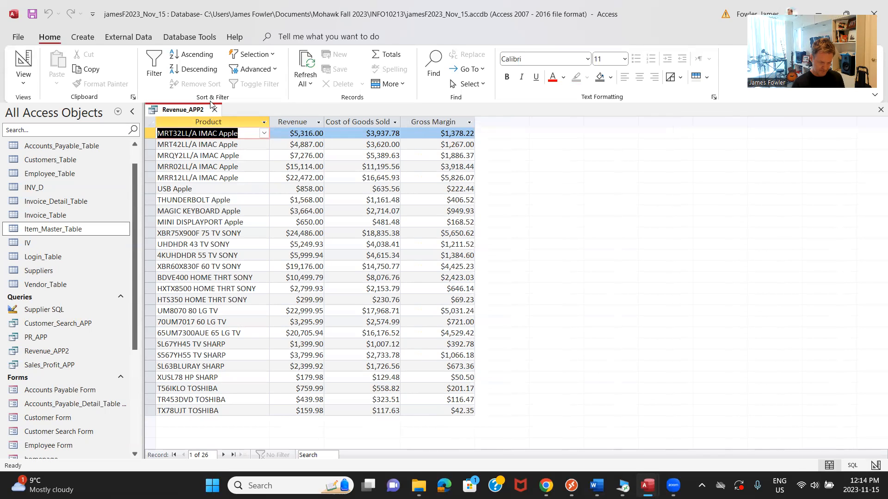
left_click(215, 110)
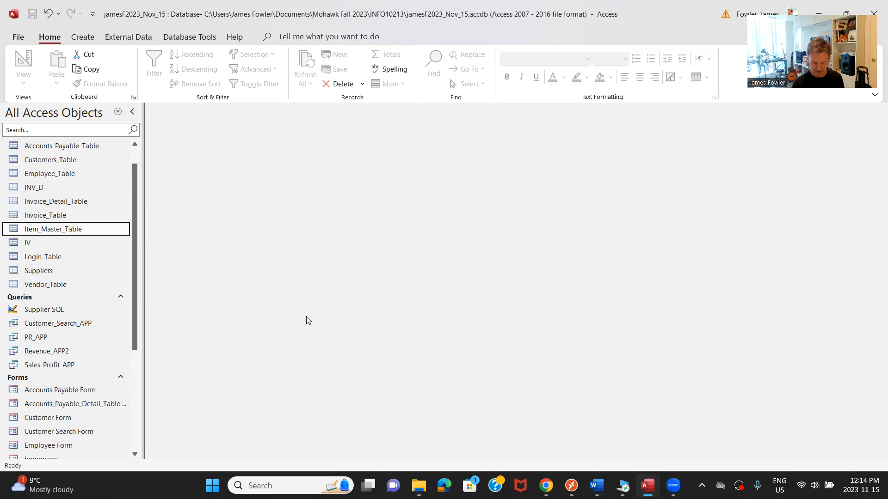
- Review the expense lines of the example Income Statement 2 report, then return to the jamesF2023_Nov_15 database
mouse_move(631, 480)
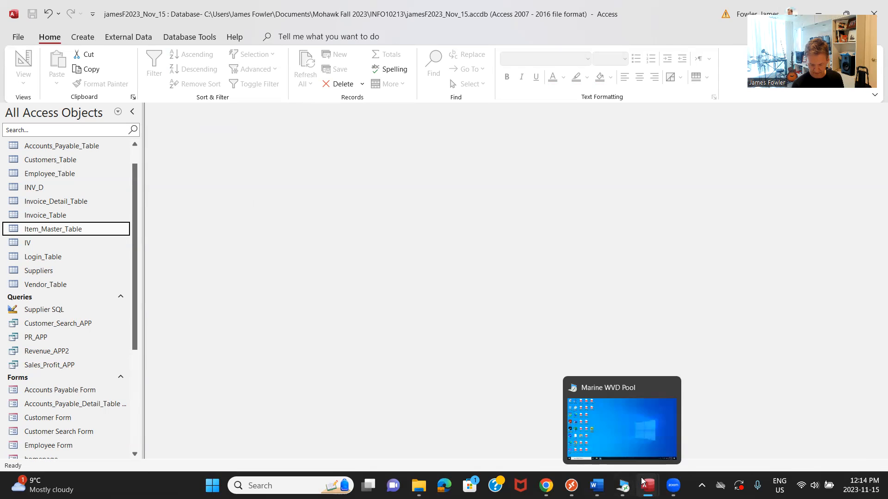
left_click(685, 427)
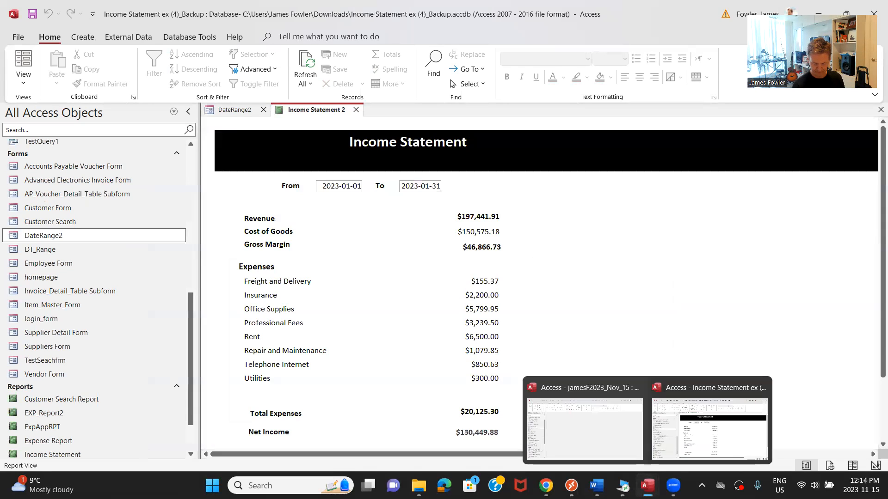
mouse_move(648, 486)
left_click(598, 441)
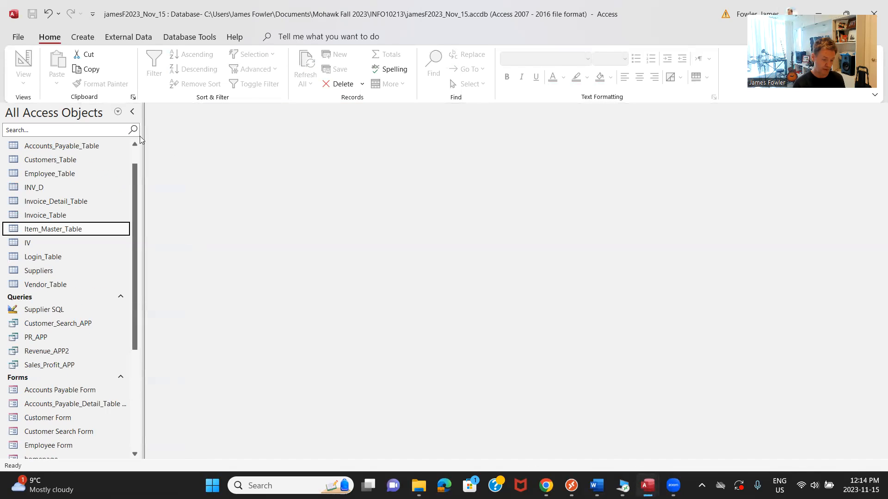
- Create a new query in design view containing Accounts_Payable_Table and Accounts_Payable_Detail_Table
left_click(82, 39)
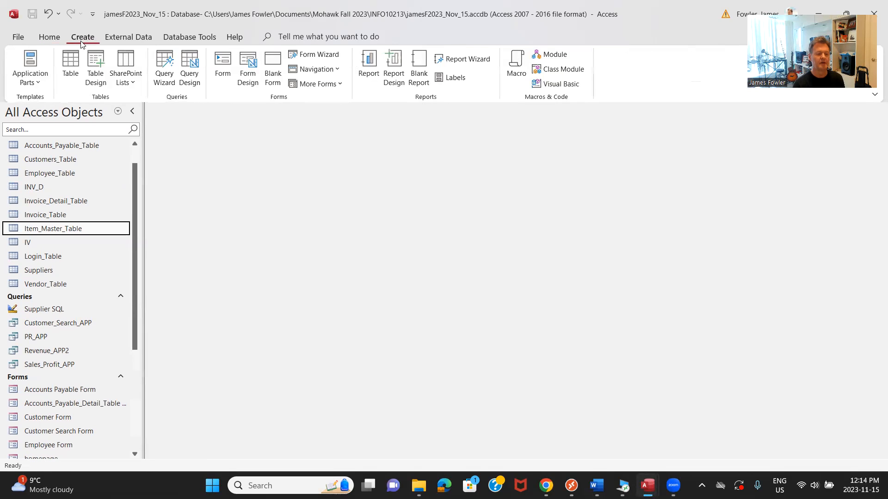
left_click(190, 67)
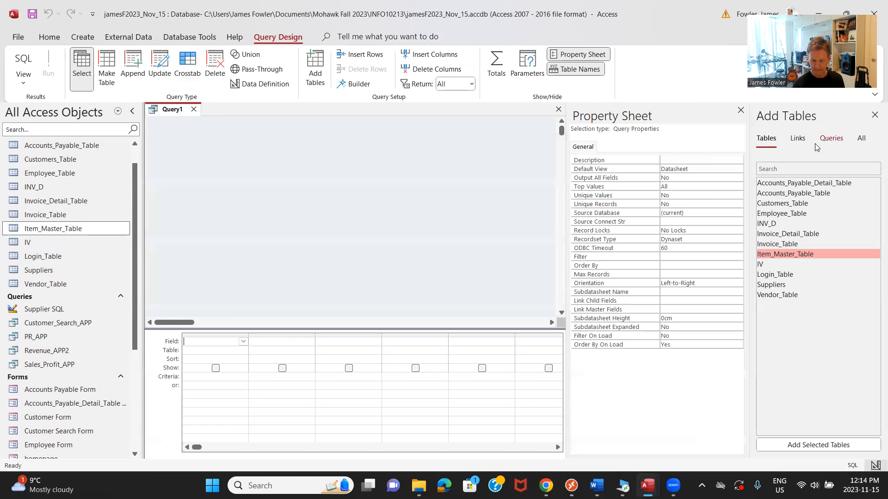
left_click(874, 115)
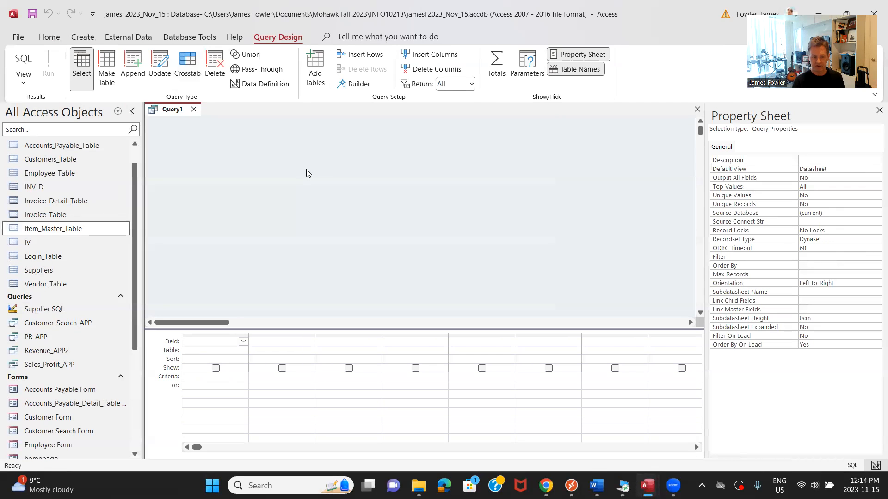
left_click(73, 146)
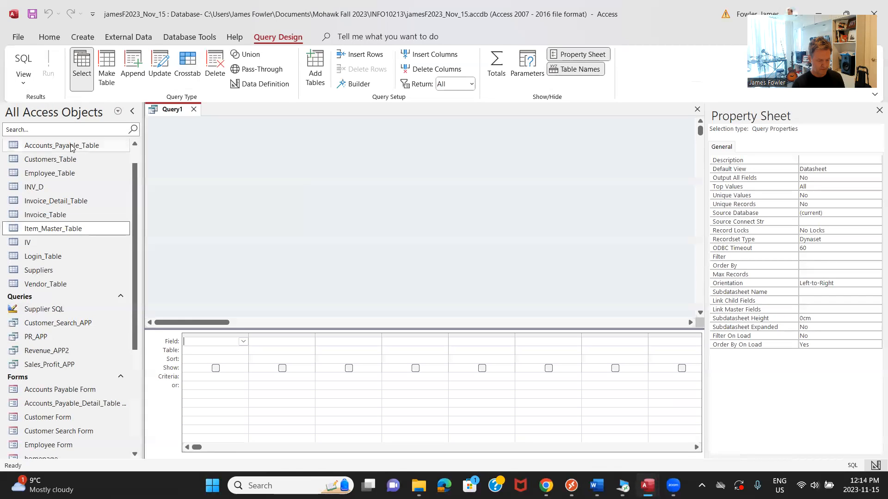
left_click_drag(73, 146, 272, 160)
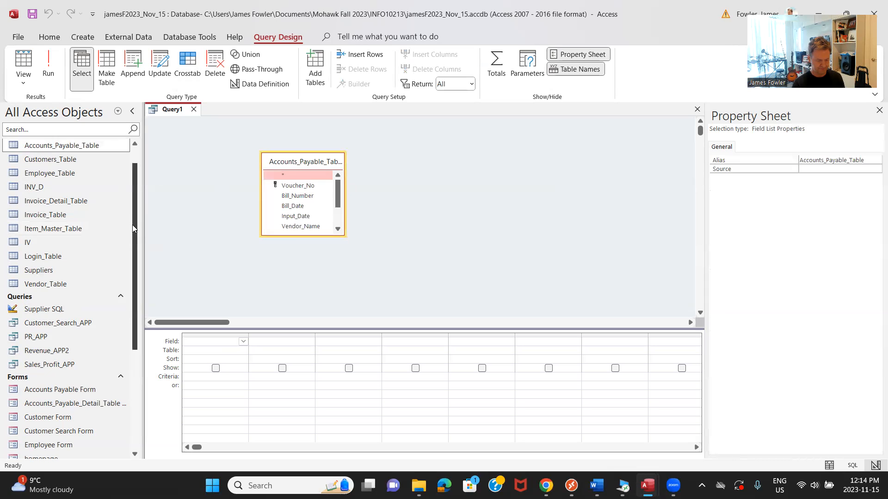
left_click_drag(133, 224, 133, 184)
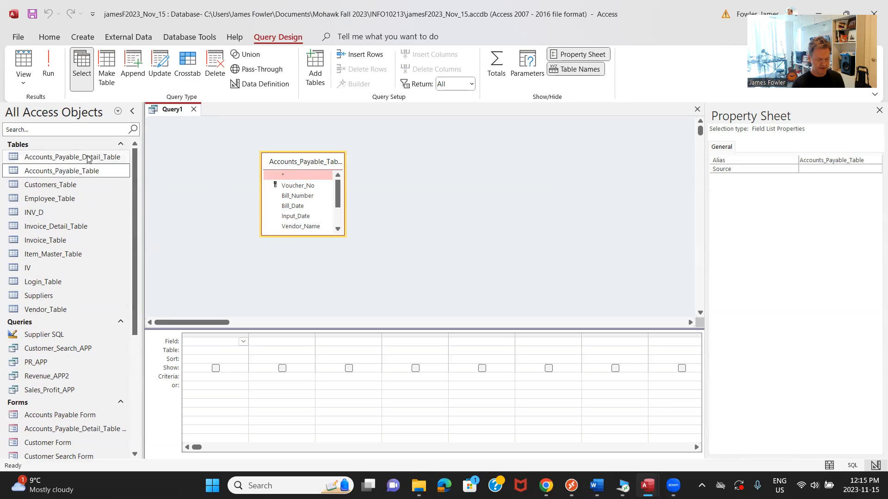
left_click_drag(88, 157, 495, 169)
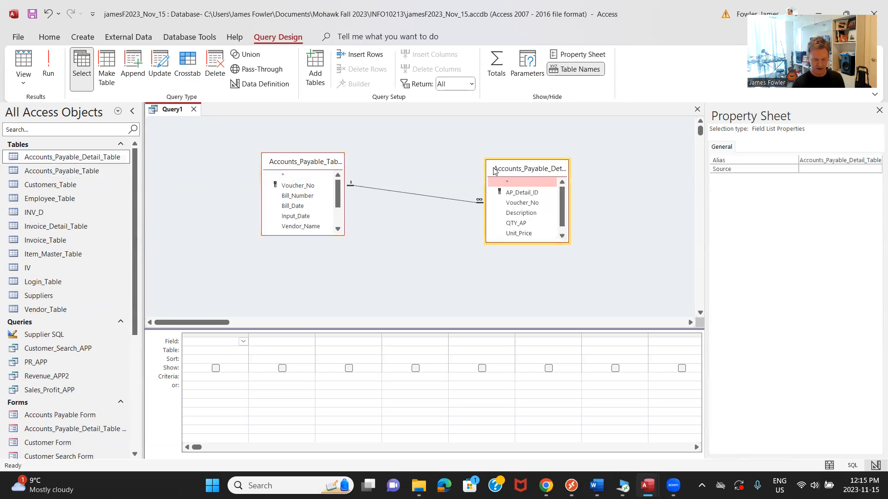
- Enlarge both field lists to show all their fields, and move the Accounts_Payable_Detail_Table list closer to Accounts_Payable_Table
left_click(266, 234)
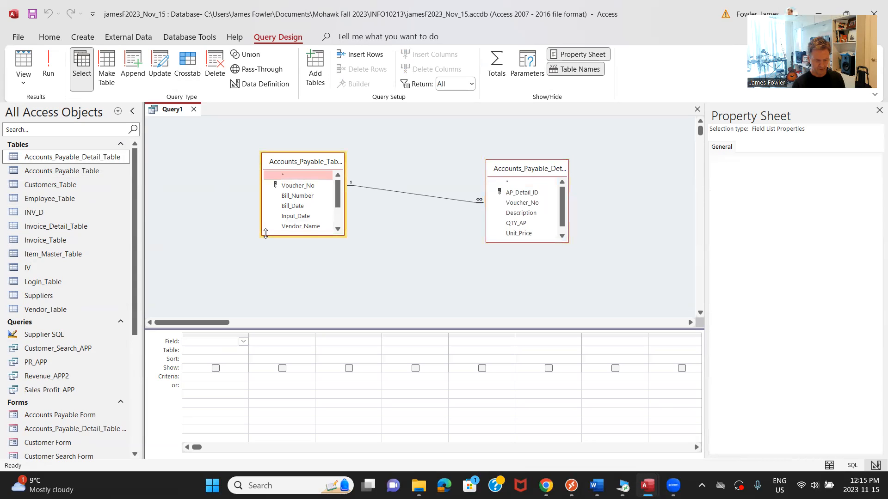
left_click_drag(265, 233, 271, 287)
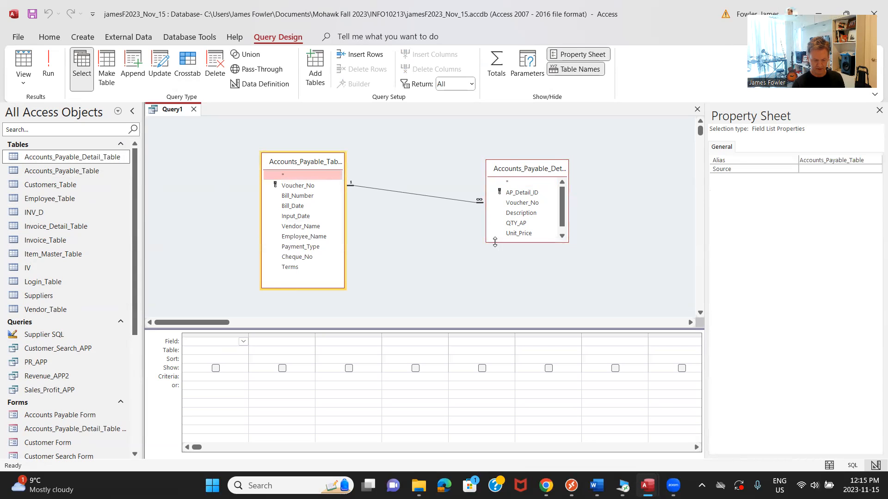
left_click_drag(495, 242, 485, 278)
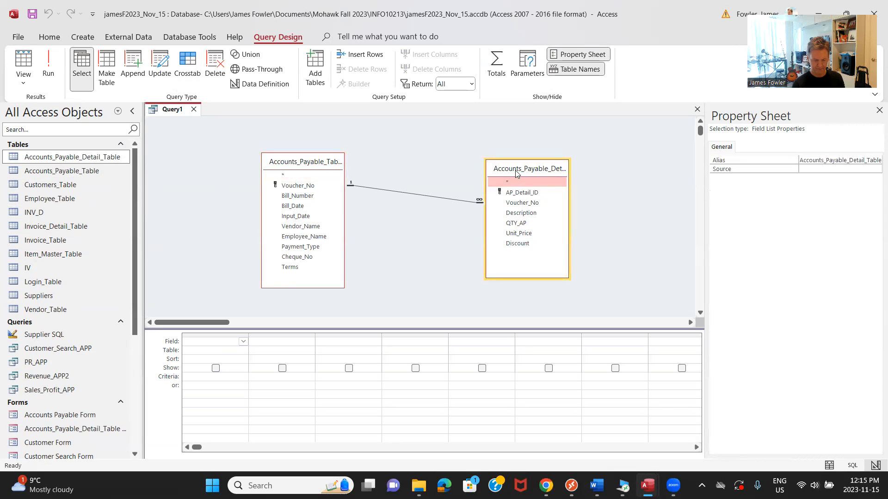
left_click_drag(516, 173, 465, 173)
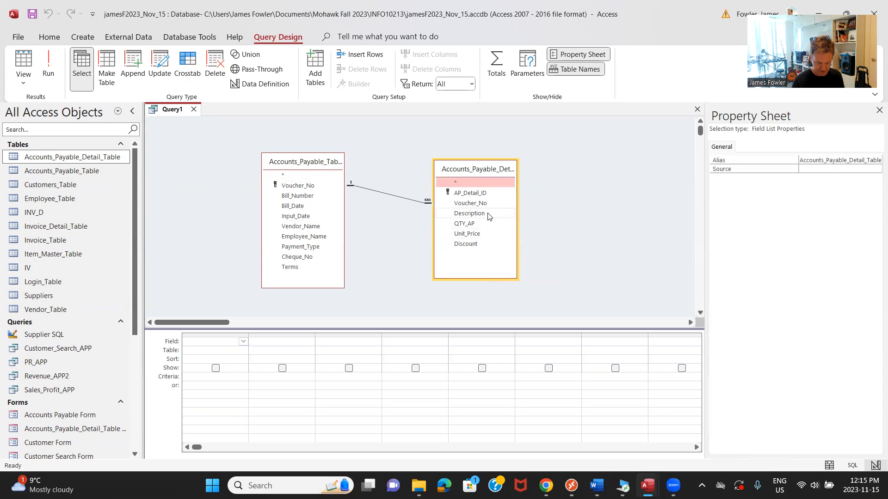
- Add the Description field from Accounts_Payable_Detail_Table to the query and save it as Expense_APP2
double_click(469, 213)
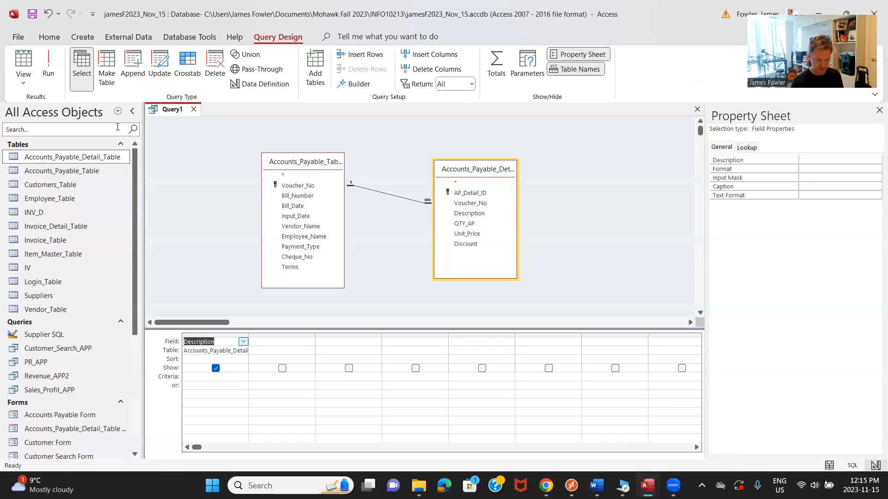
right_click(169, 113)
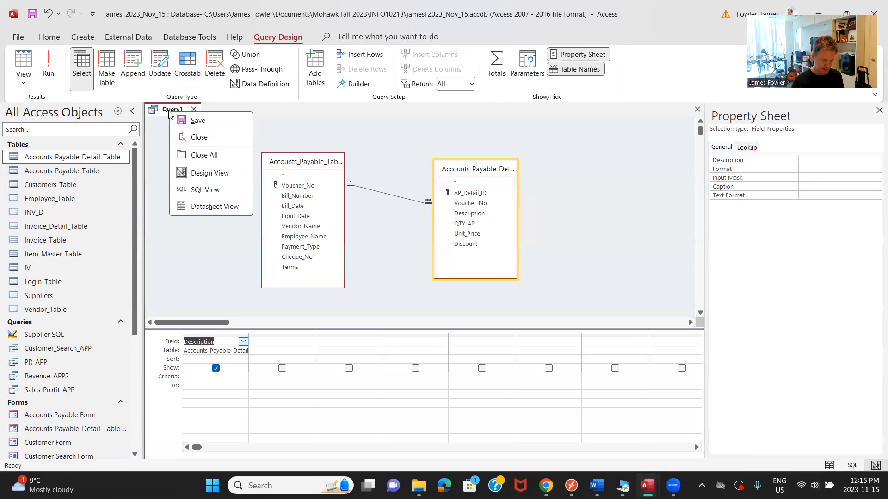
left_click(192, 119)
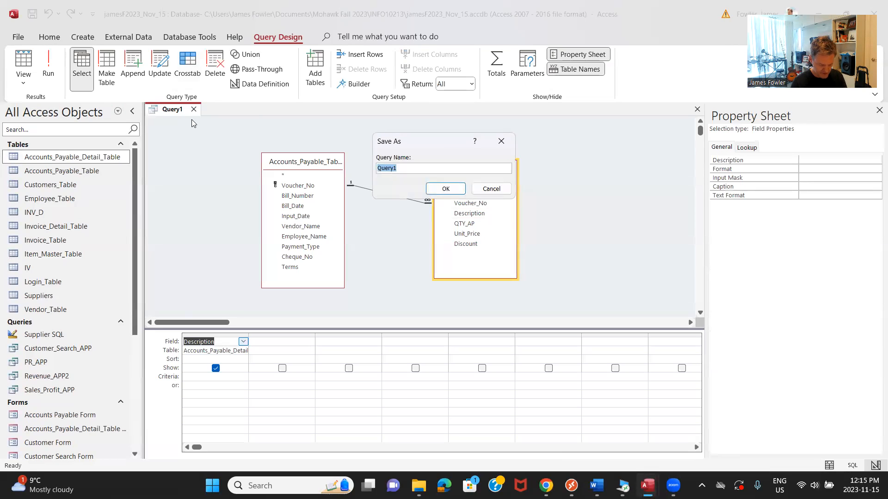
type("Exp")
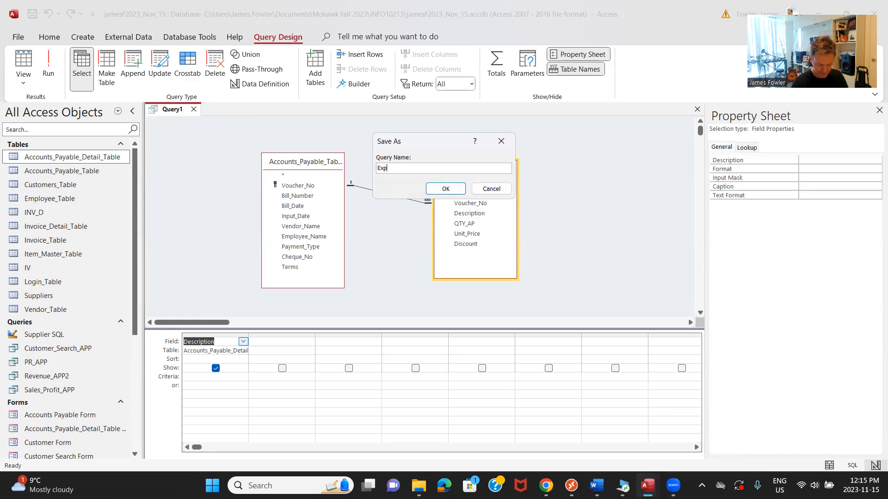
type("ense_APP")
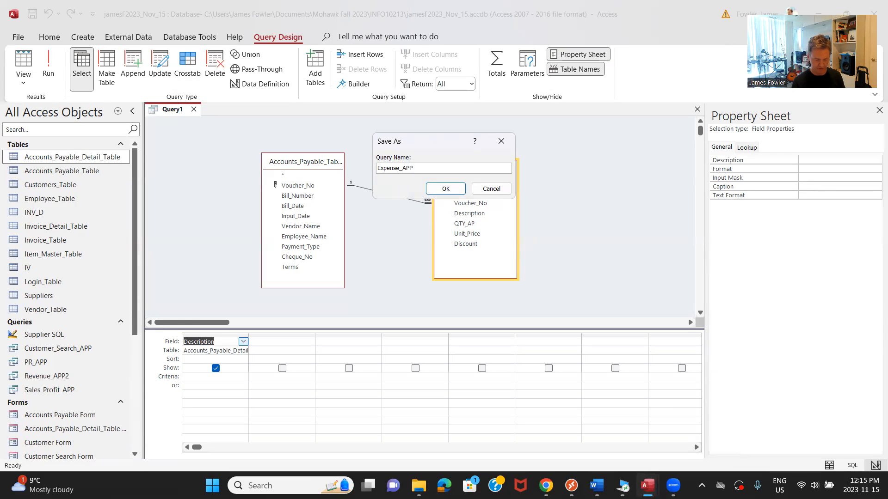
type("2")
left_click(451, 193)
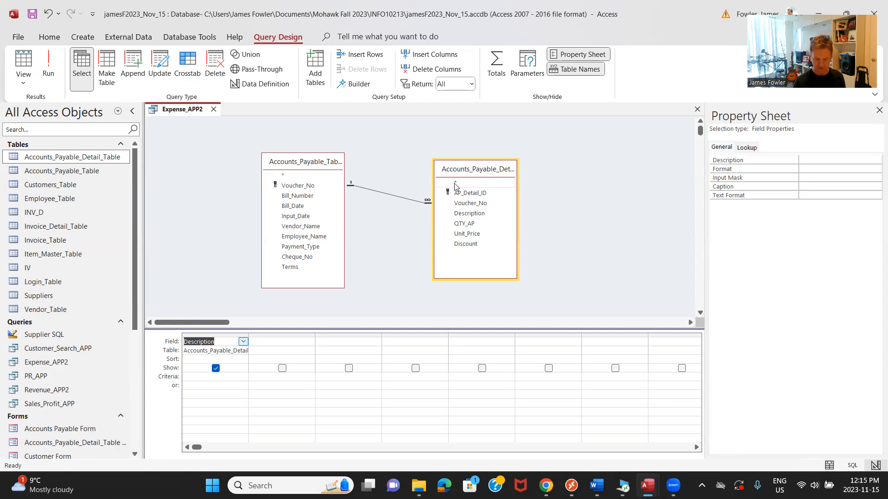
- Build the second column's expression as the Sum of QTY_AP multiplied by Unit_Price, both from Accounts_Payable_Detail_Table, using the Expression Builder
left_click(277, 341)
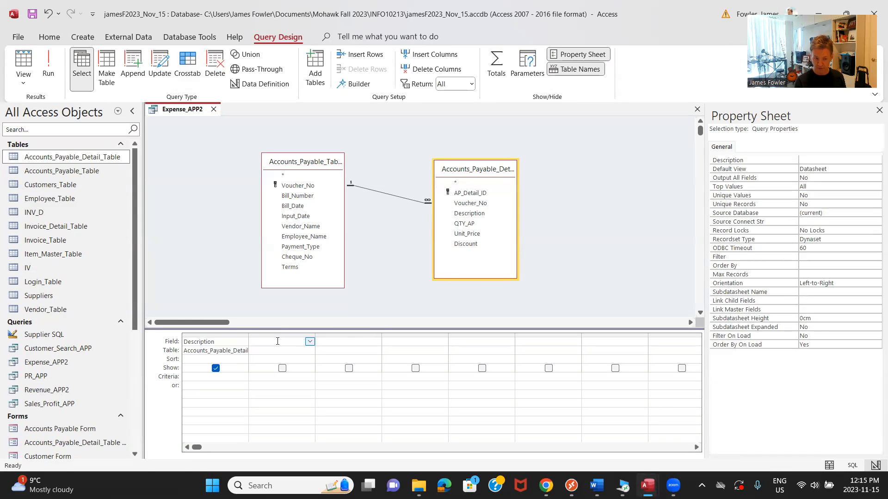
left_click(359, 84)
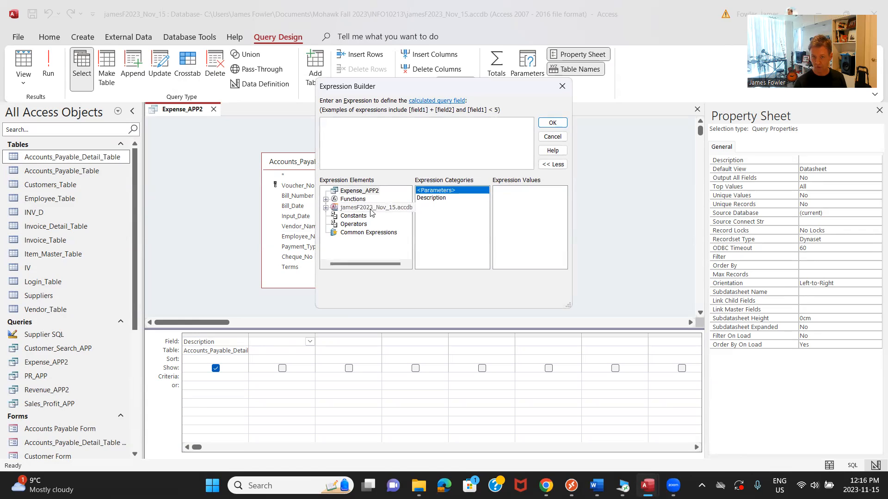
left_click(326, 208)
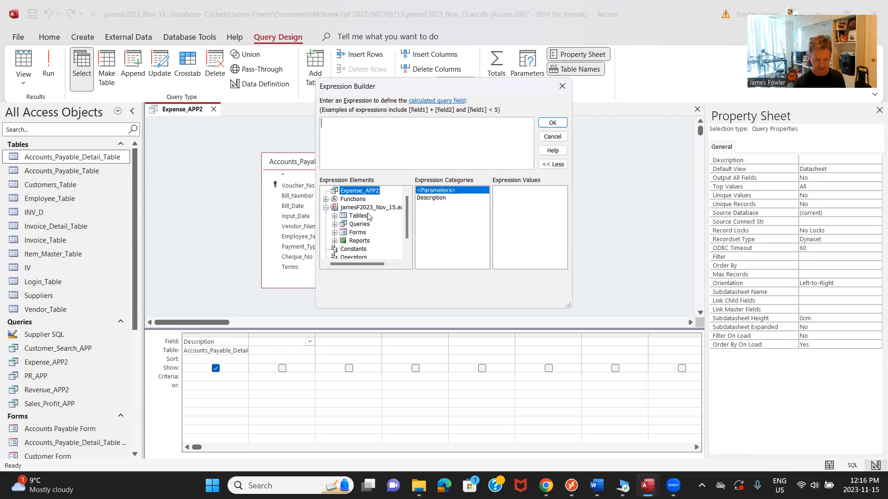
left_click(334, 217)
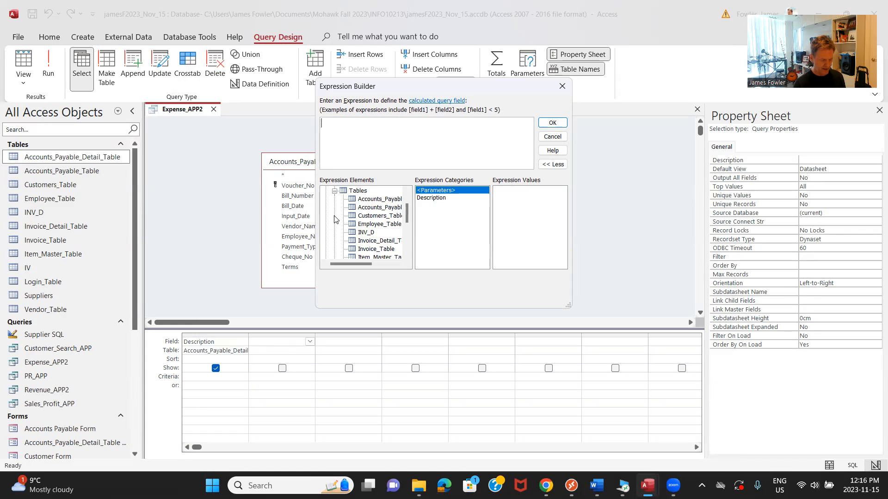
left_click(380, 201)
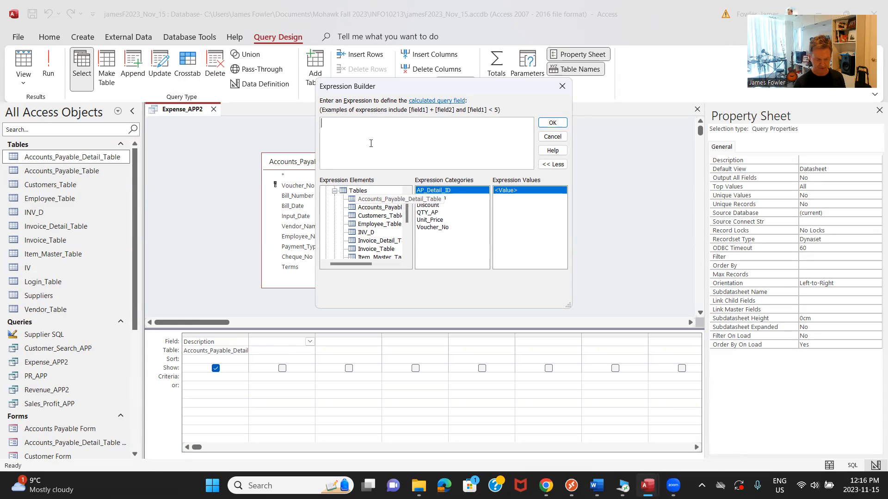
left_click(365, 128)
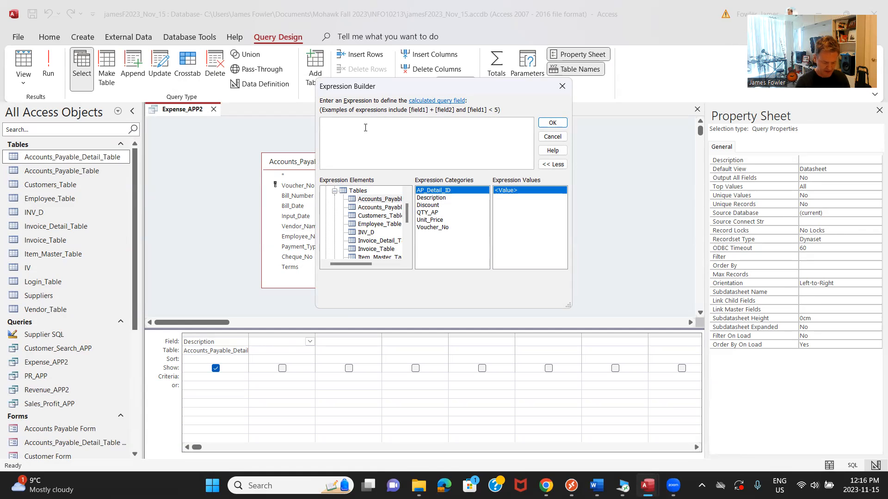
type("Sum")
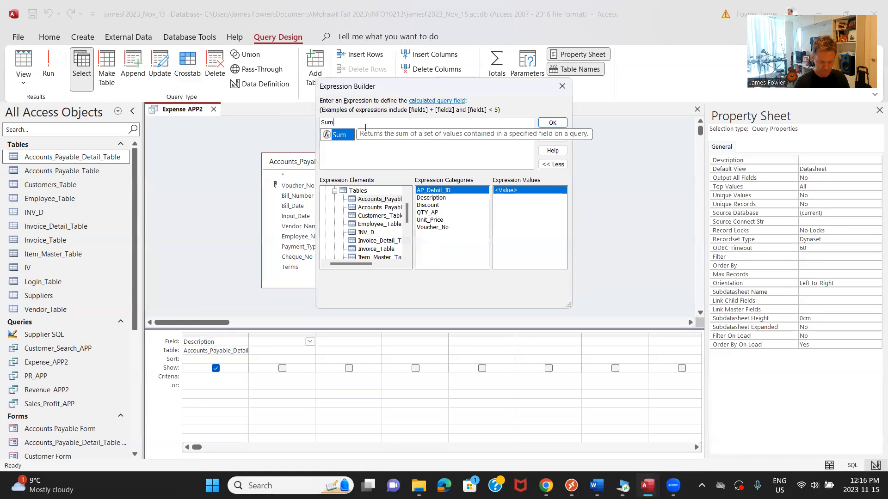
type("(")
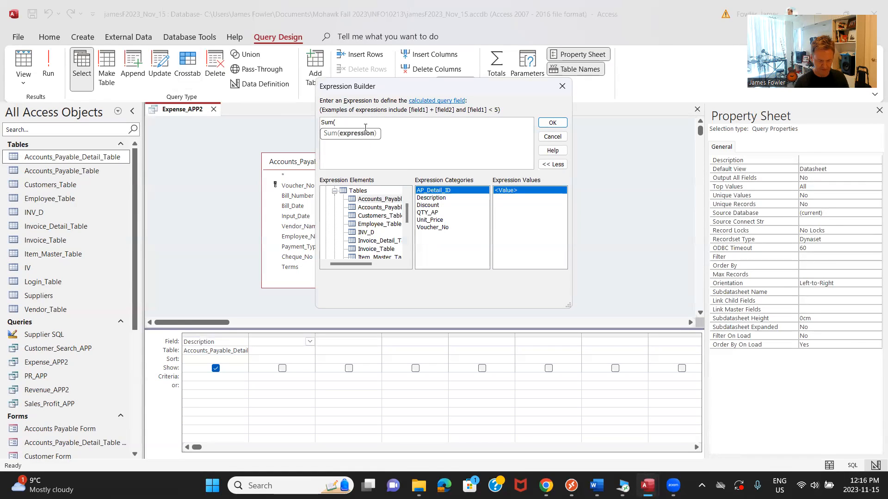
double_click(434, 214)
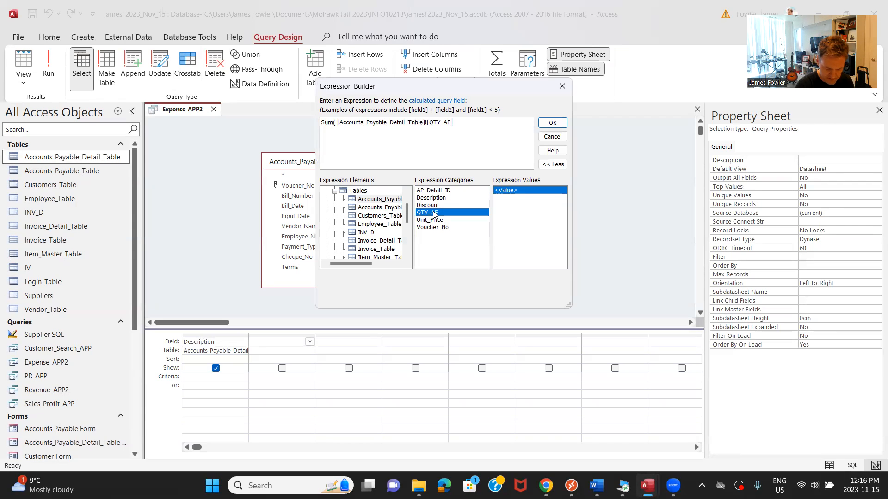
type("*")
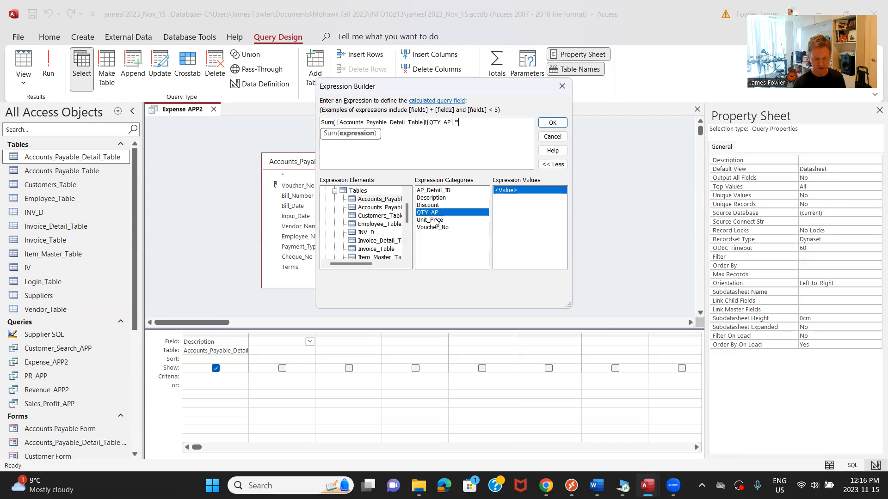
double_click(435, 220)
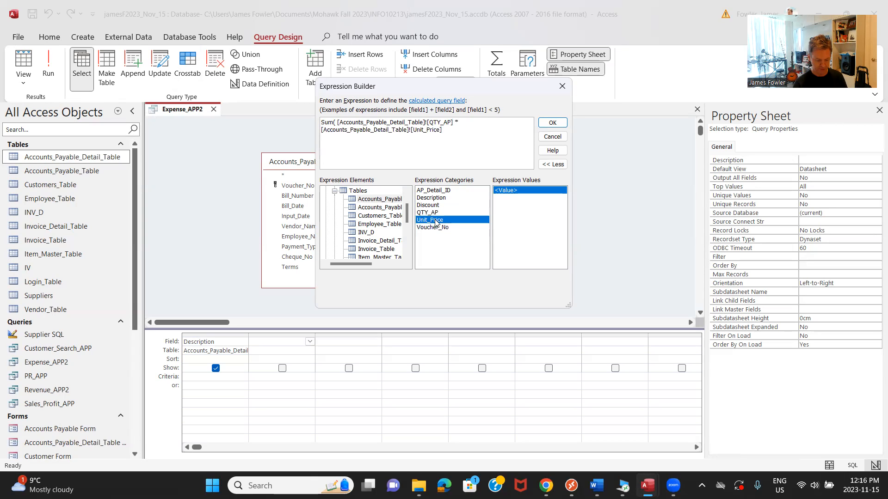
type(")")
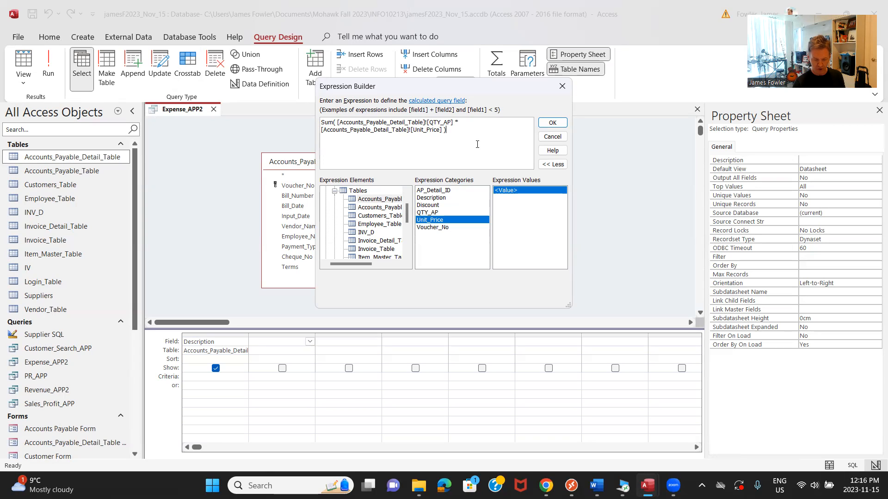
left_click(552, 123)
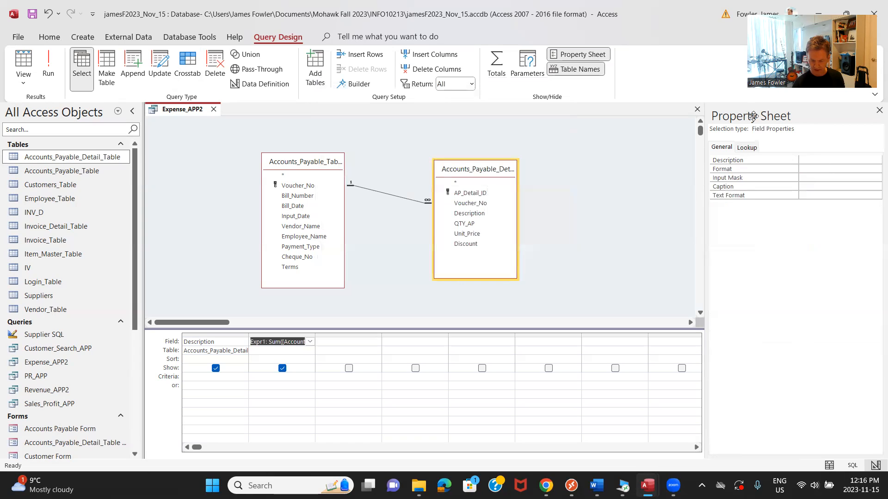
- Set the format of the calculated Sum column to Currency
left_click(814, 168)
left_click(875, 169)
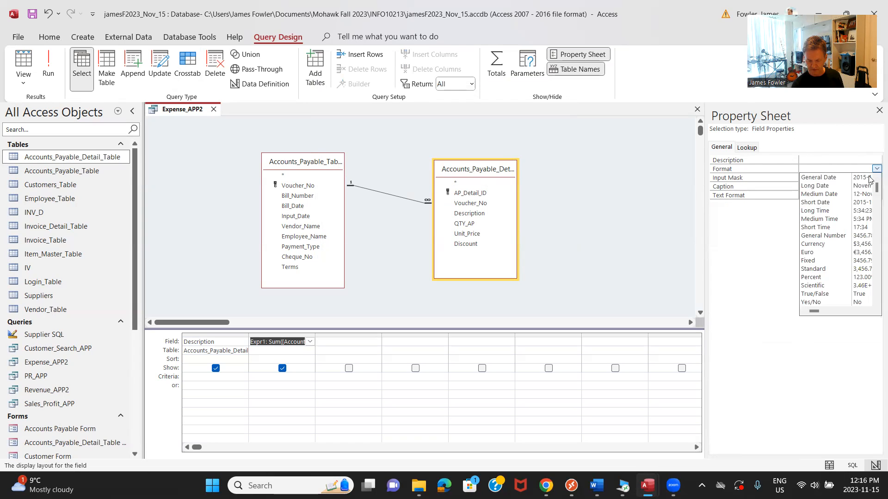
left_click(841, 248)
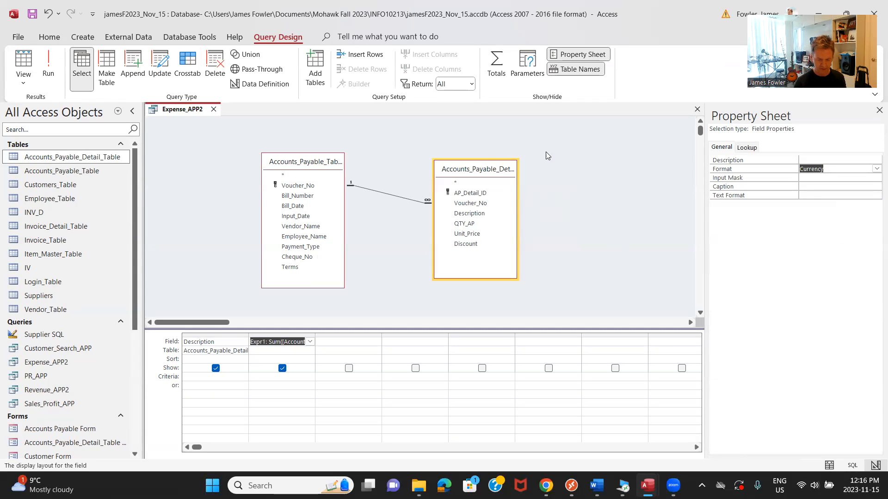
- Show the query's Total row and set the calculated Sum column's total to Expression
left_click(264, 346)
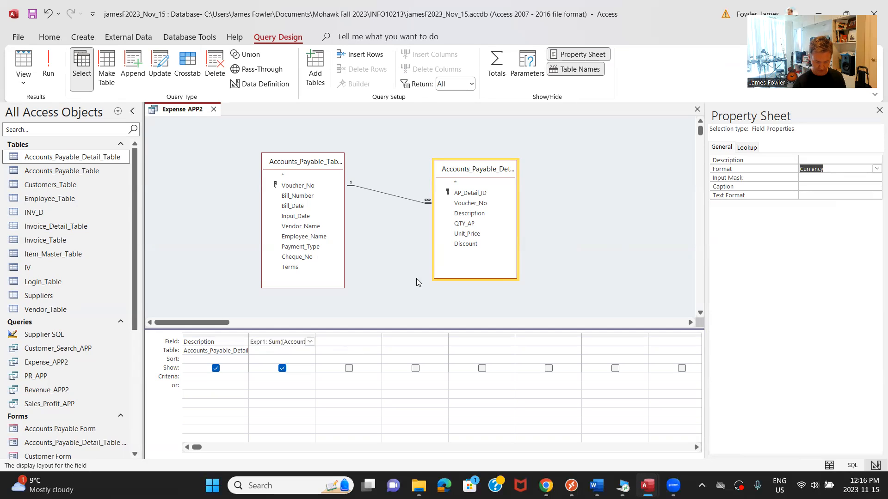
left_click(501, 66)
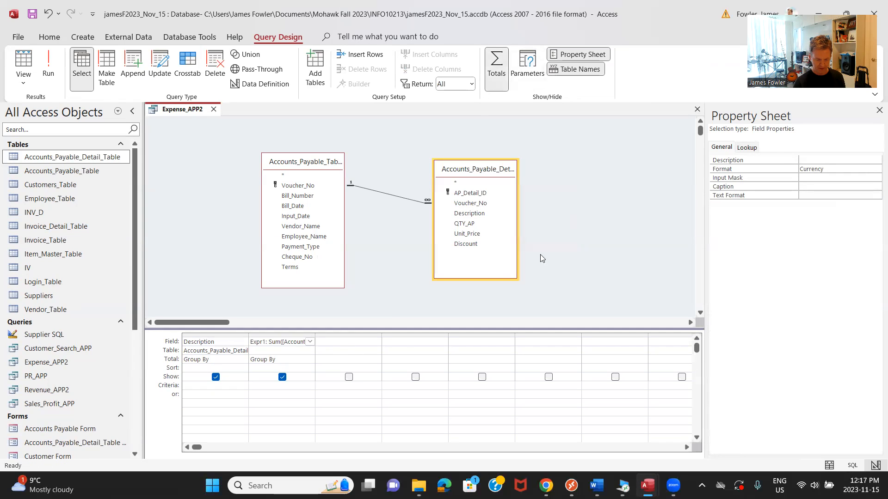
left_click(285, 363)
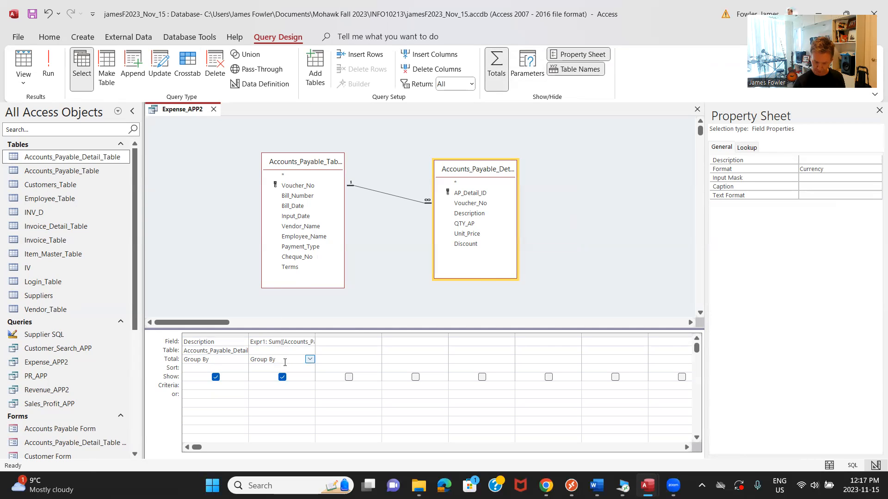
left_click(310, 359)
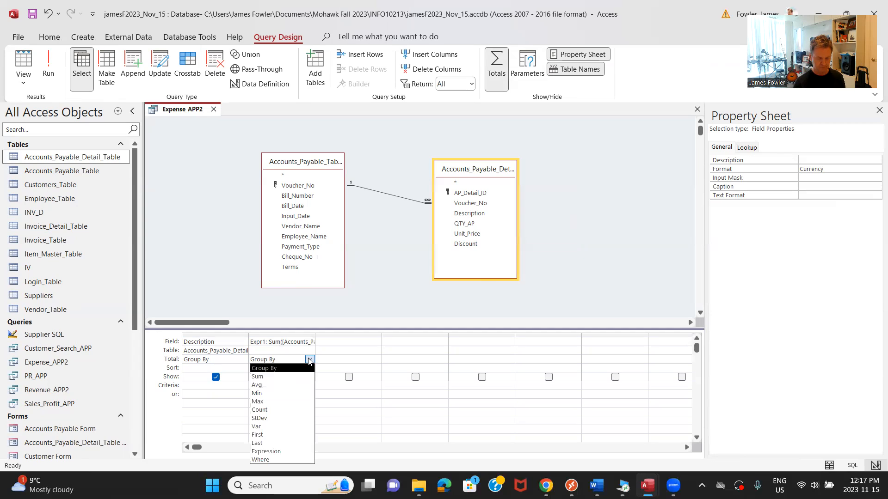
left_click(302, 451)
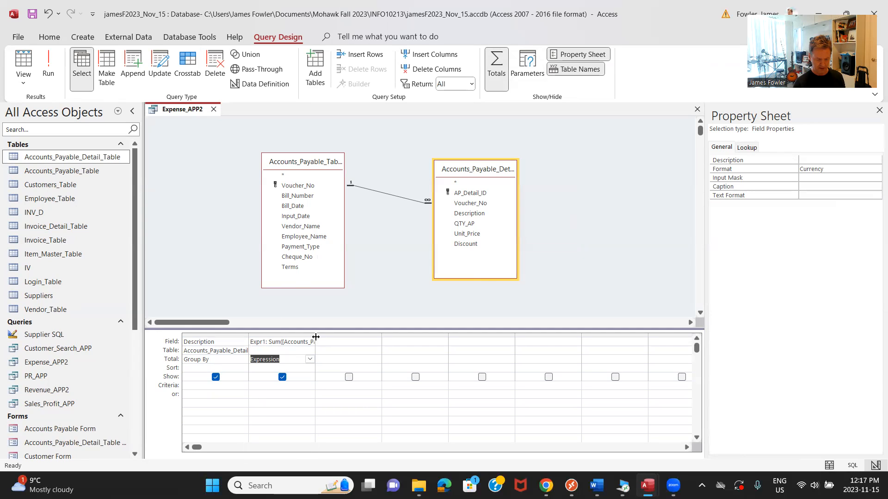
- Widen the calculated column in the design grid, rename it Expense Amount, and save the query
left_click_drag(315, 334, 394, 333)
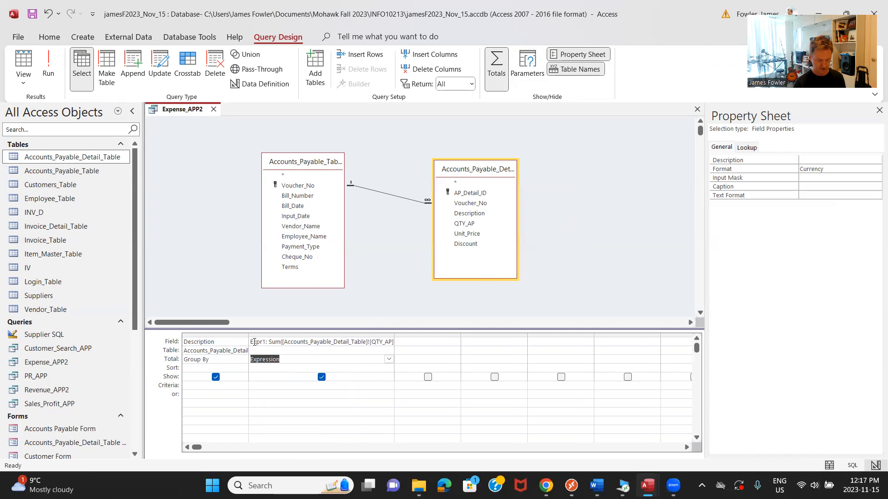
left_click(254, 343)
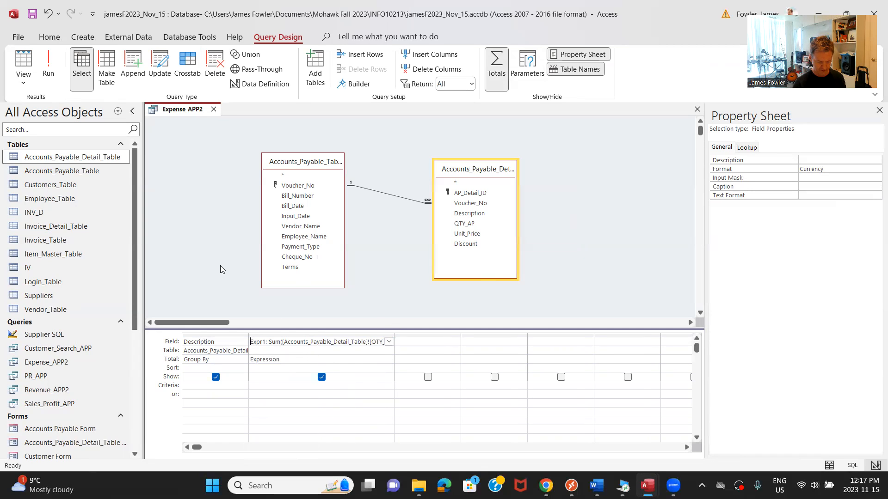
type("T")
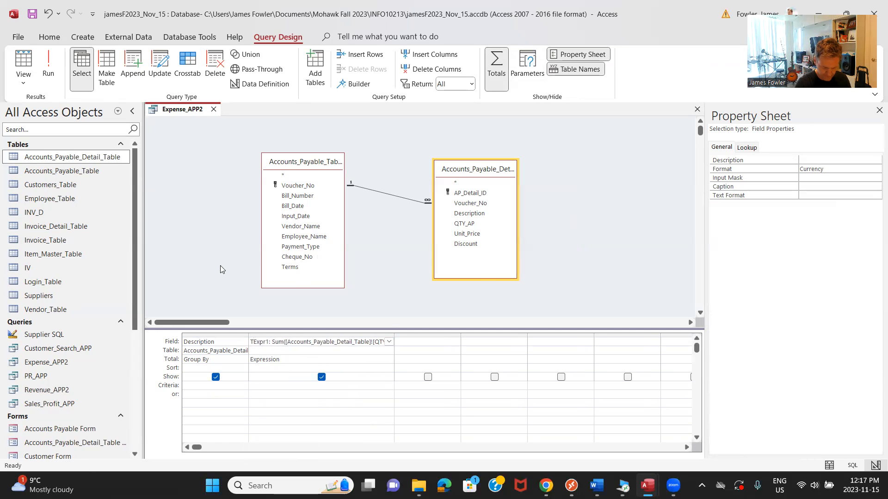
key("BackSpace")
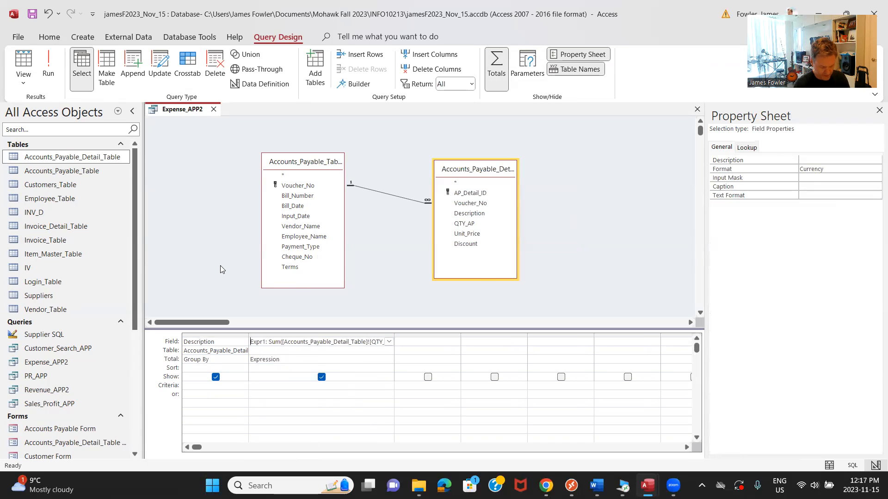
type("Expense")
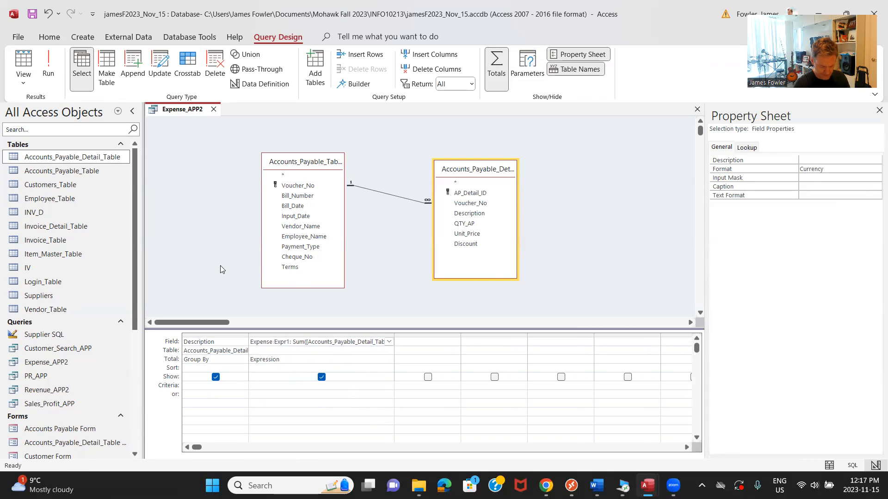
type(" Amount")
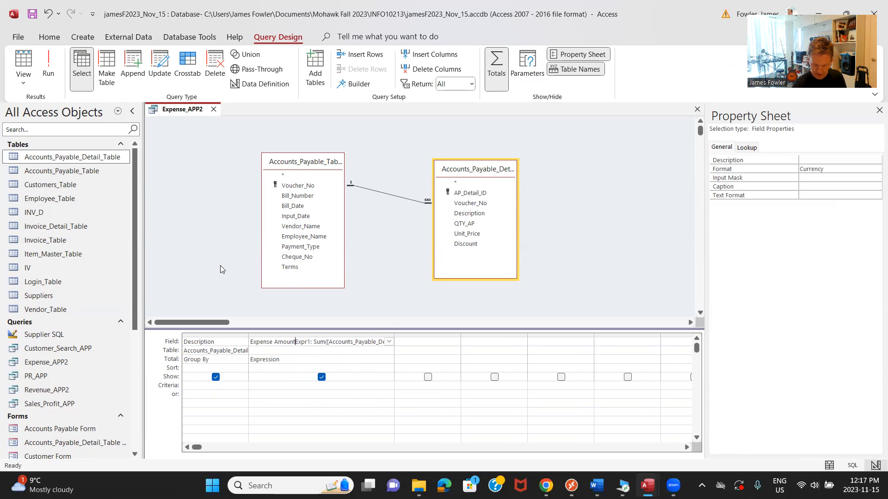
key("Delete")
key("Delete")
key("Delete")
key("Delete")
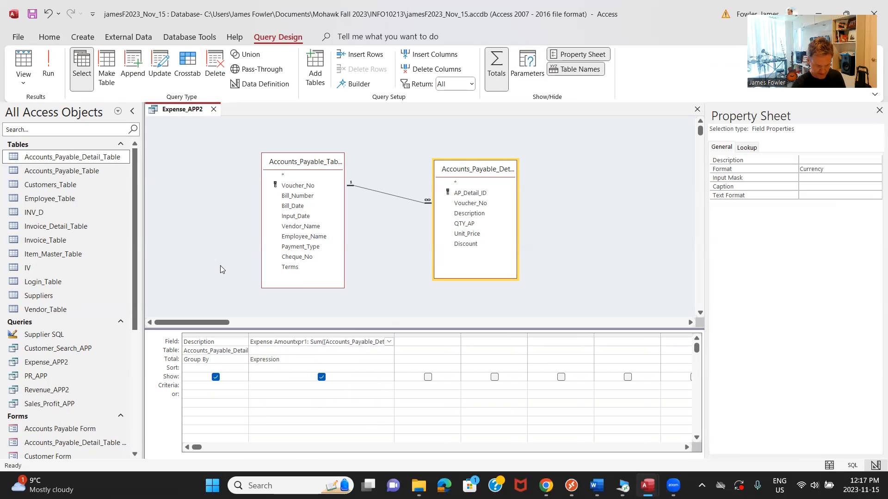
key("Delete")
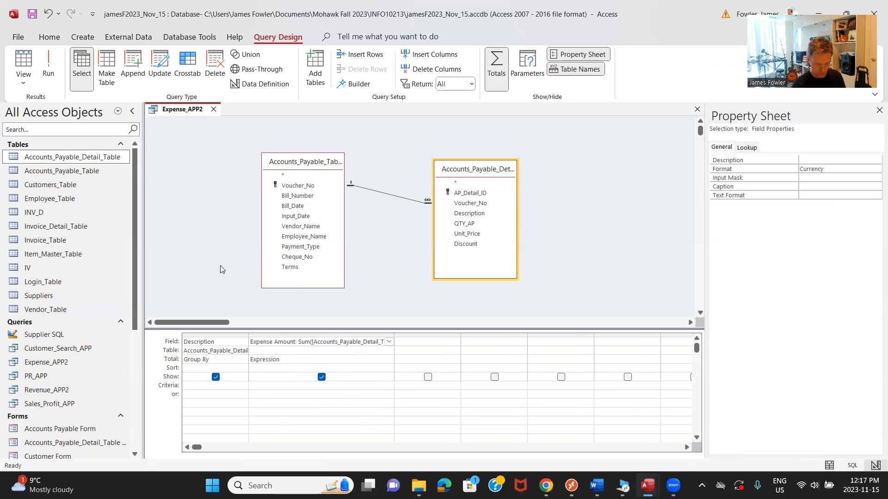
right_click(180, 111)
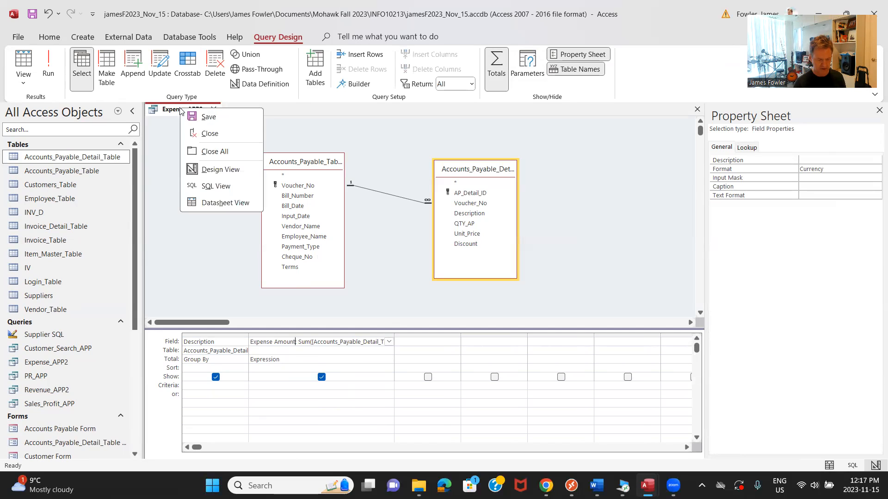
left_click(204, 120)
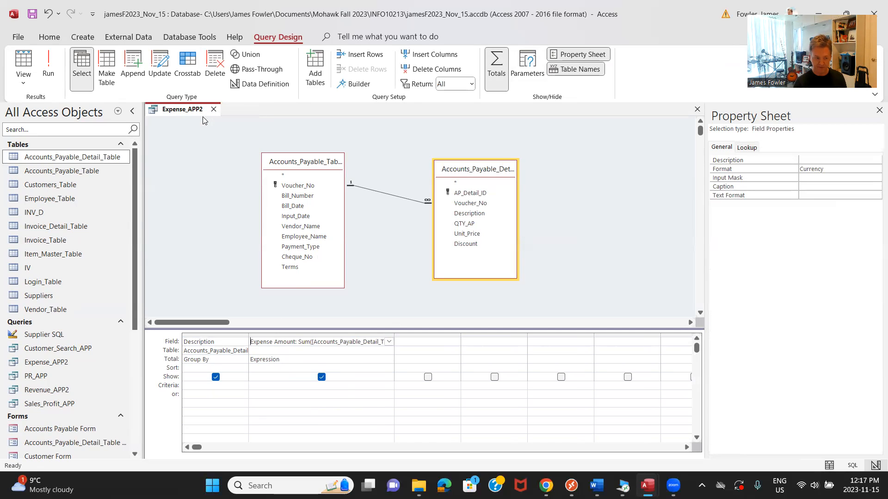
- Run the query and widen the Description and Expense Amount columns to show their full contents
left_click(49, 67)
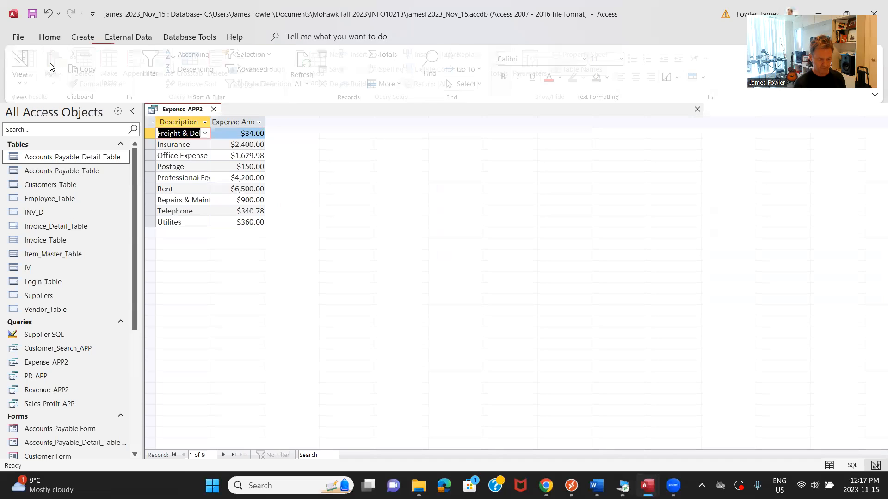
left_click_drag(210, 121, 249, 122)
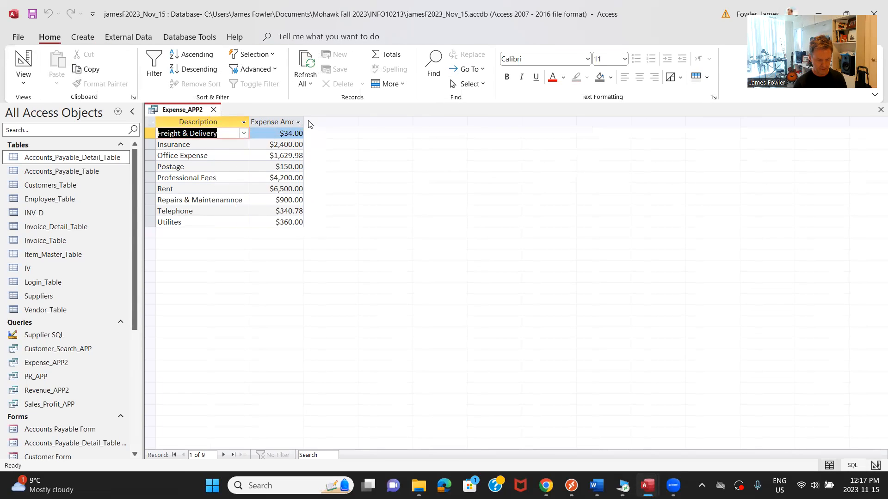
left_click_drag(305, 120, 332, 122)
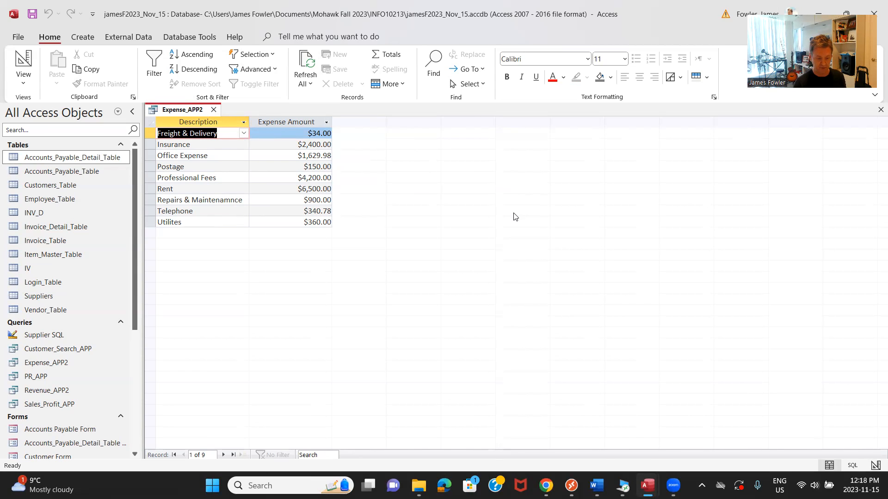
- Save the Expense_APP2 query with its adjusted column widths and close it
right_click(175, 113)
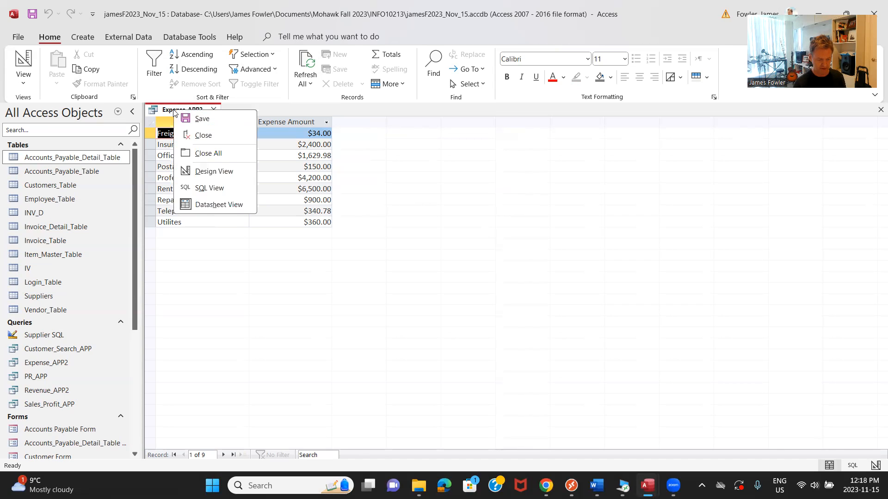
left_click(201, 120)
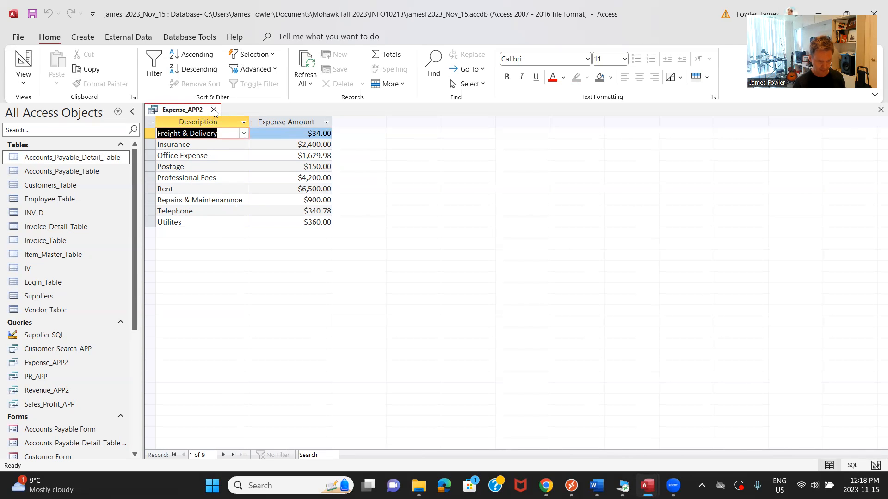
left_click(214, 110)
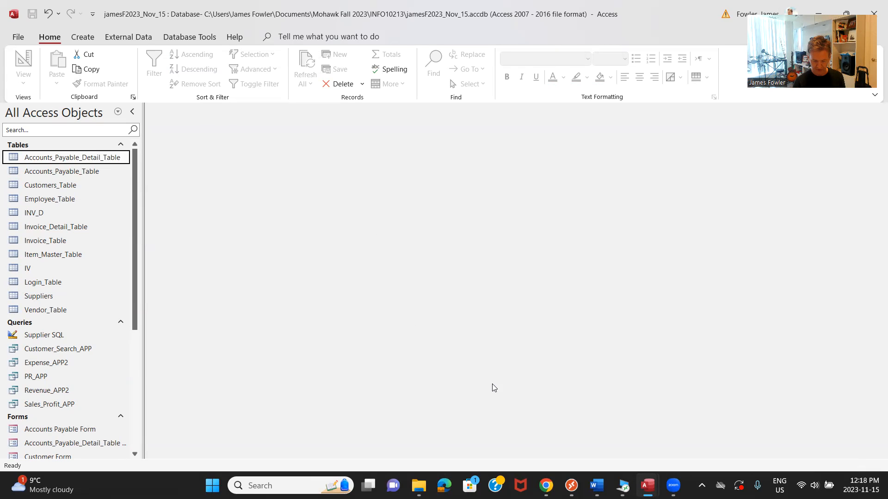
- Examine the Income Statement 2 report in the other open Access database and return to jamesF2023_Nov_15
mouse_move(626, 481)
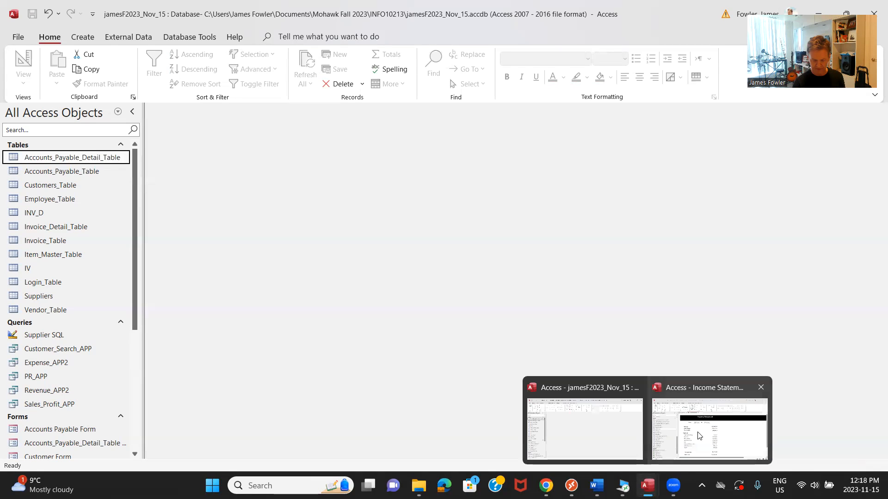
left_click(698, 436)
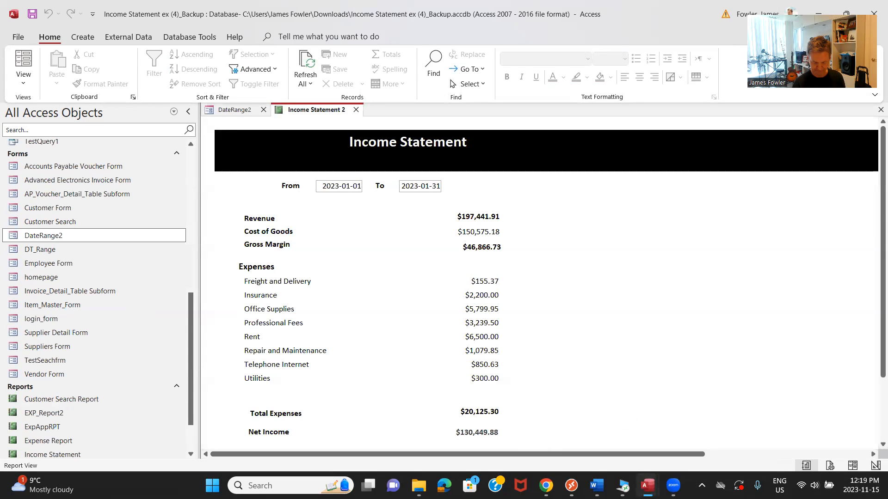
mouse_move(647, 486)
left_click(607, 459)
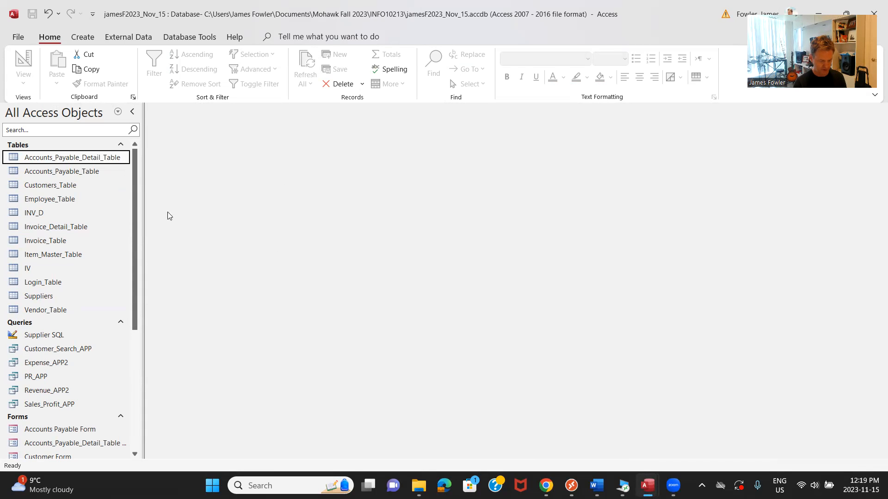
- Start a Report Wizard report based on Revenue_APP2 and include all its fields: Product, Revenue, Cost of Goods Sold and Gross Margin
scroll(134, 220, "down", 5)
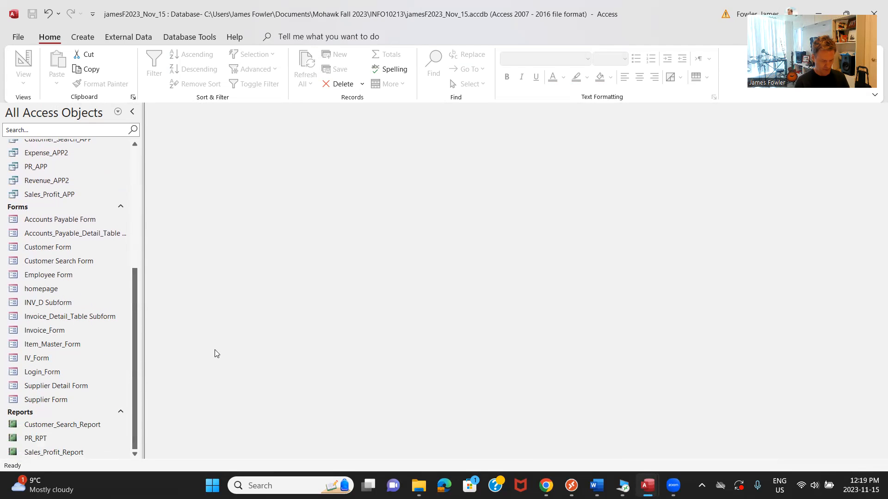
left_click(76, 182)
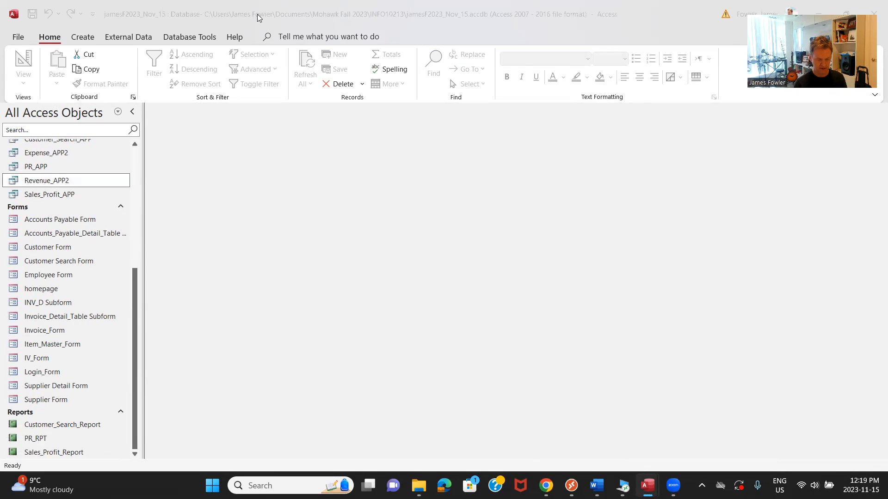
left_click(84, 37)
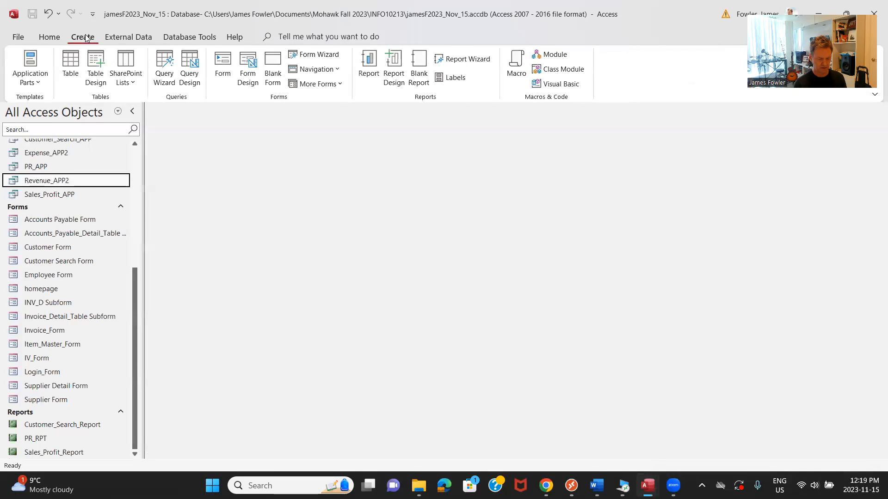
left_click(462, 64)
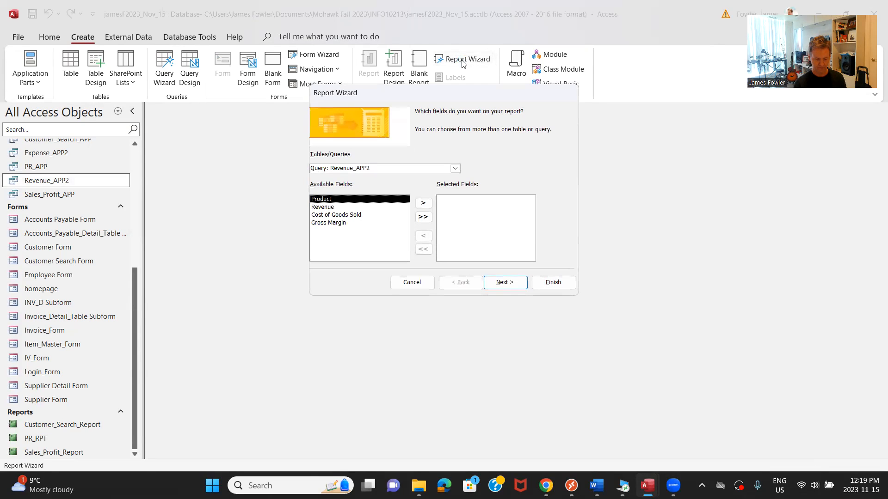
left_click(422, 222)
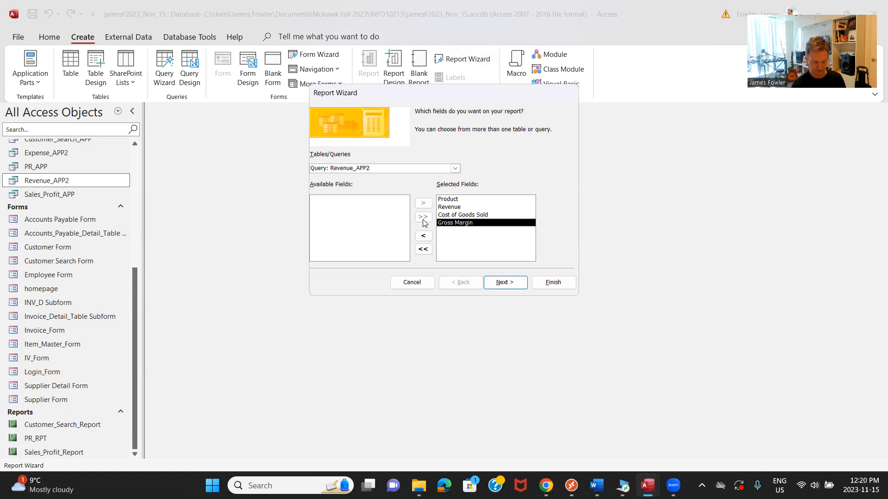
- Remove the Product grouping level from the report and continue to the sort options
left_click(505, 283)
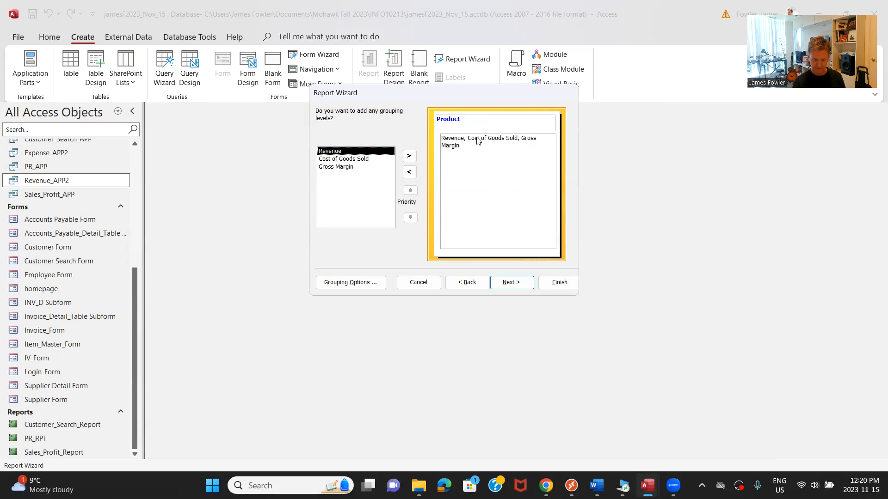
double_click(448, 121)
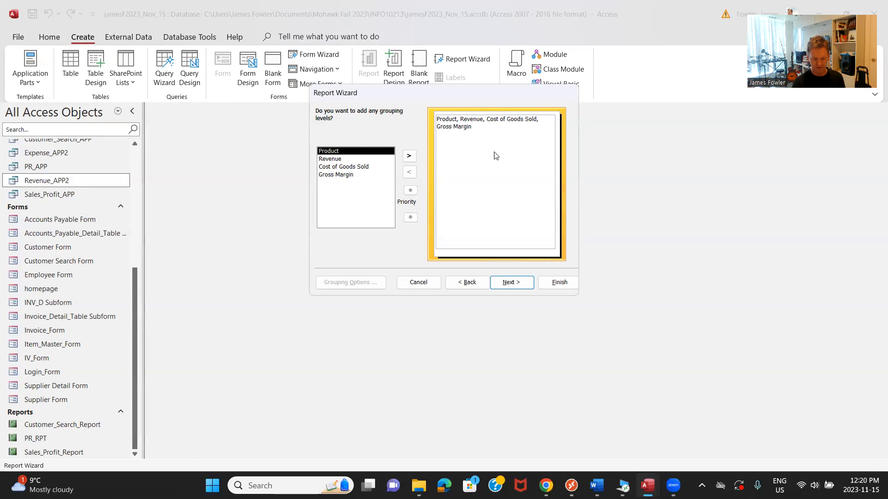
left_click(518, 285)
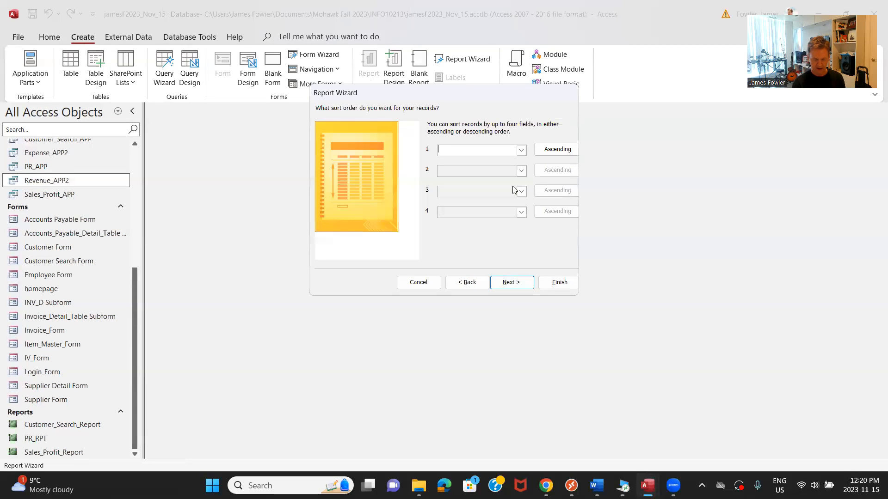
- Sort the report's records by Product in ascending order and continue to the layout options
left_click(521, 151)
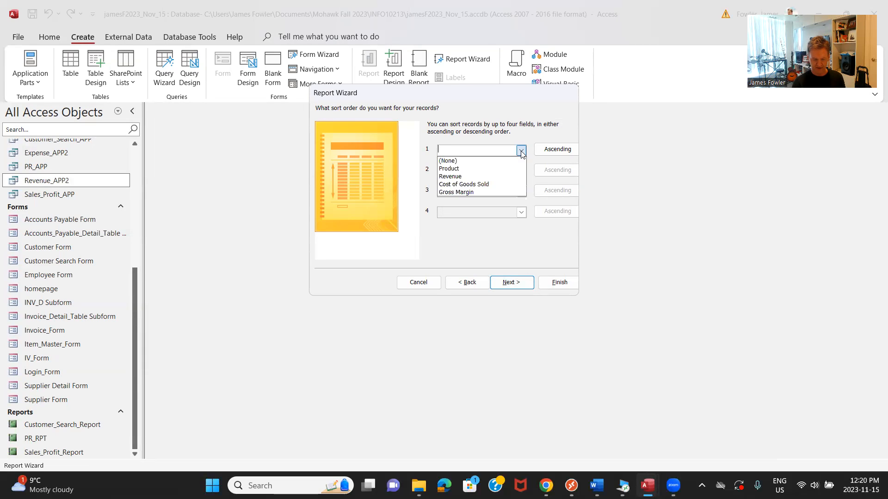
left_click(503, 168)
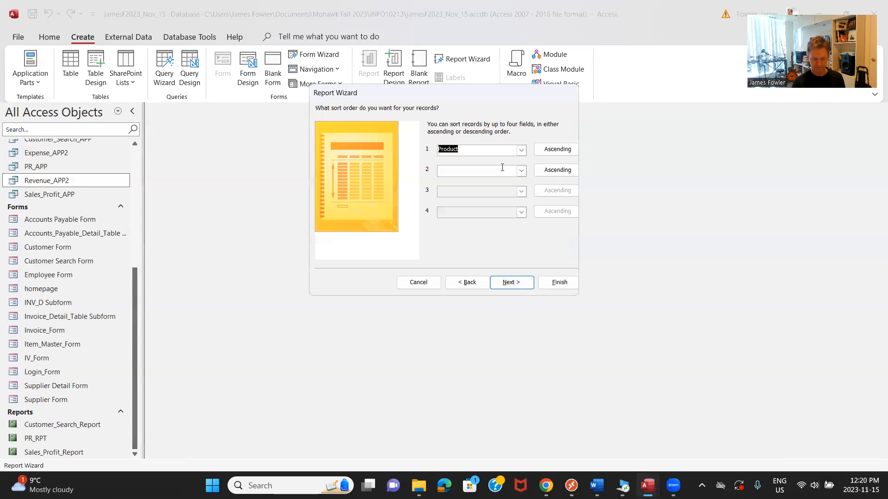
left_click(520, 284)
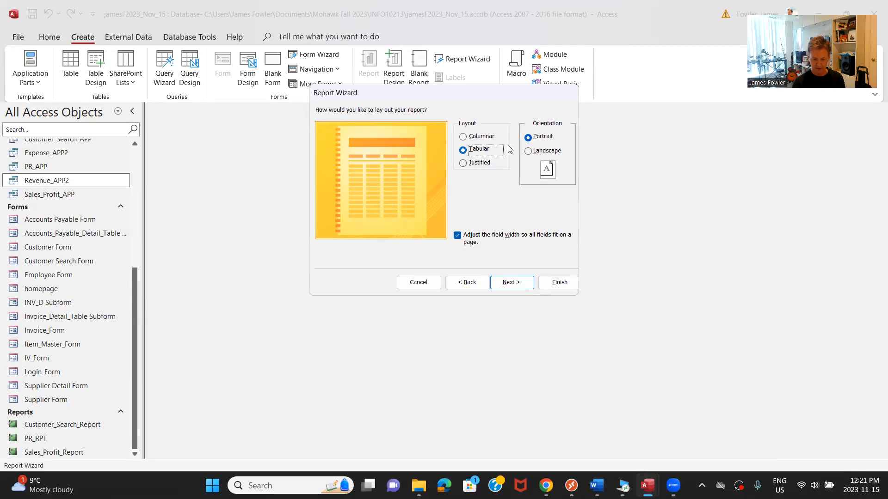
- Keep the tabular portrait layout, title the report Income Statement and finish the wizard with the preview option
left_click(507, 283)
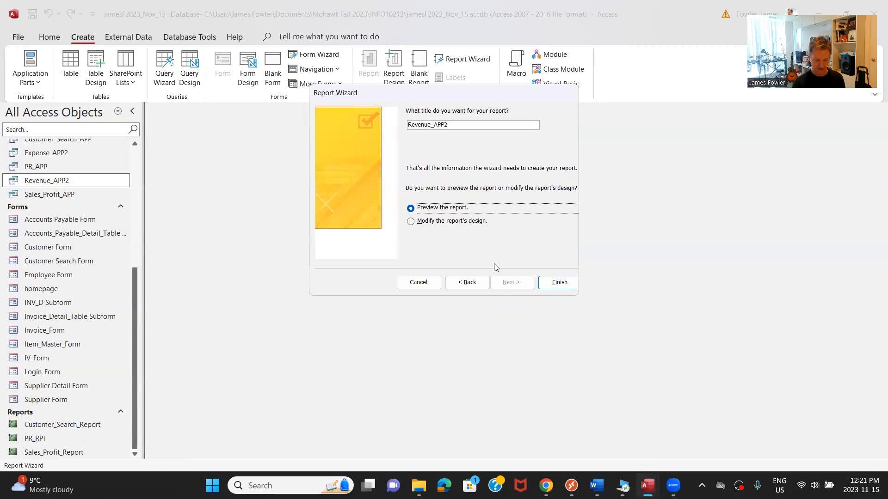
left_click(527, 125)
key("BackSpace")
key("BackSpace")
key("BackSpace")
key("BackSpace")
key("BackSpace")
key("BackSpace")
key("BackSpace")
key("BackSpace")
key("BackSpace")
key("BackSpace")
key("BackSpace")
key("BackSpace")
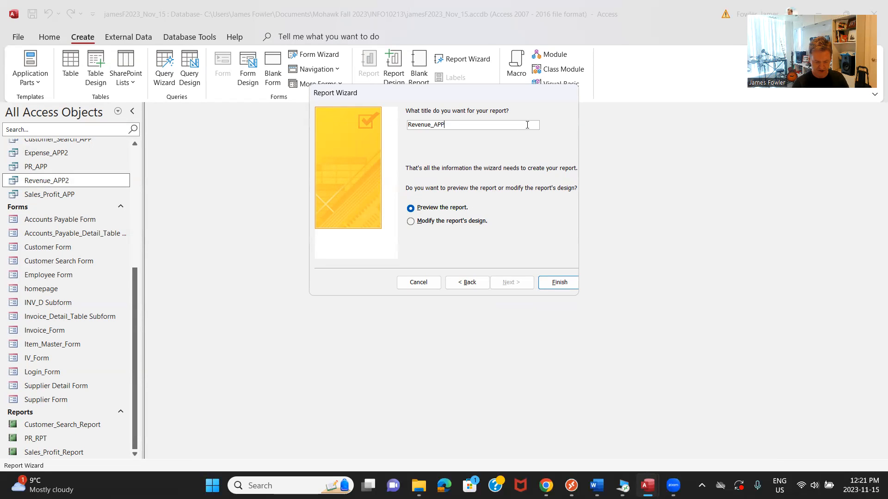
type("Inc")
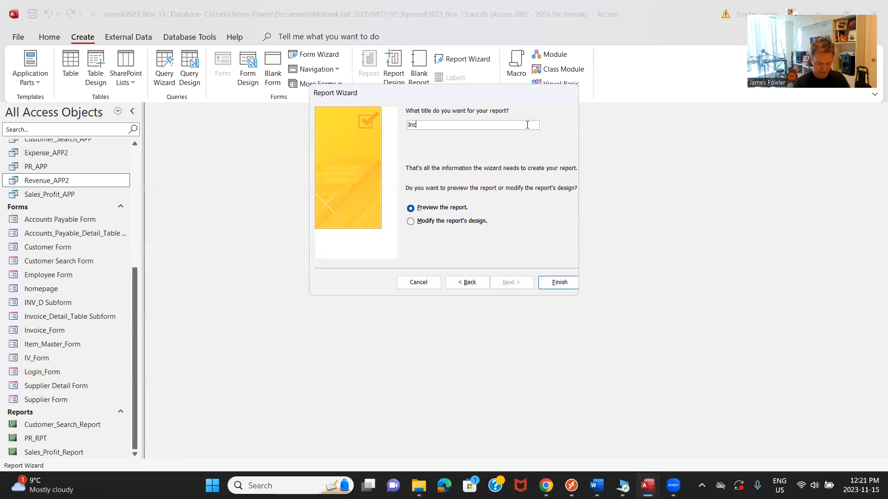
type("ome S")
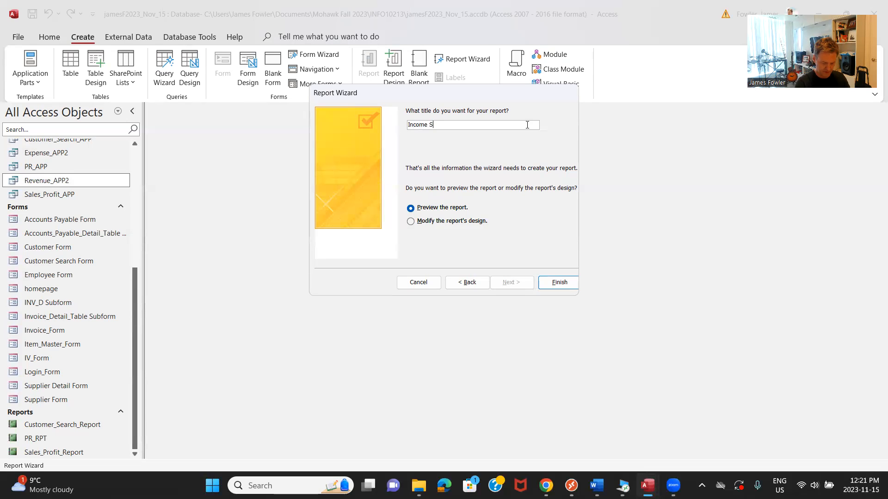
type("tatement")
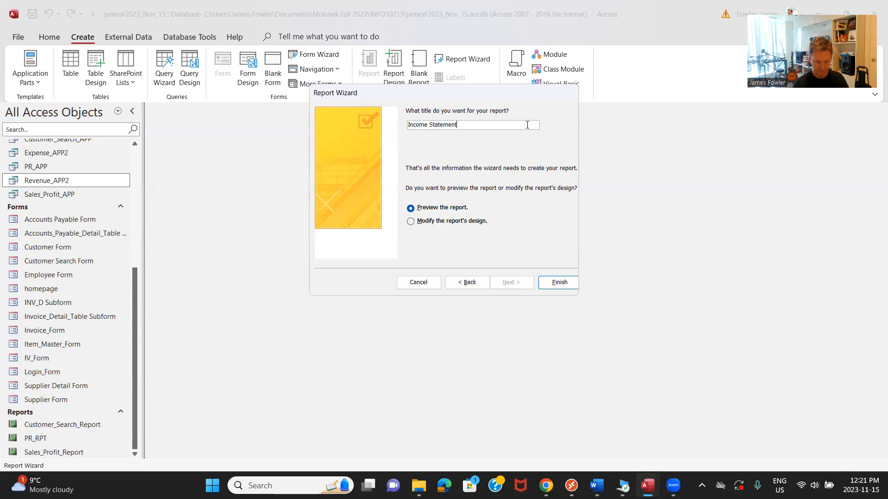
left_click(564, 282)
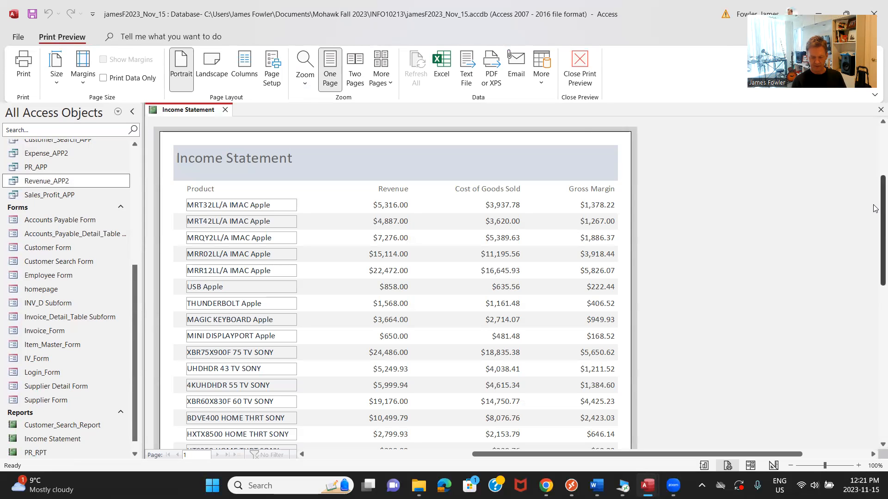
- Review the Income Statement preview and compare it with the Income Statement 2 report in the other open database
scroll(874, 204, "down", 5)
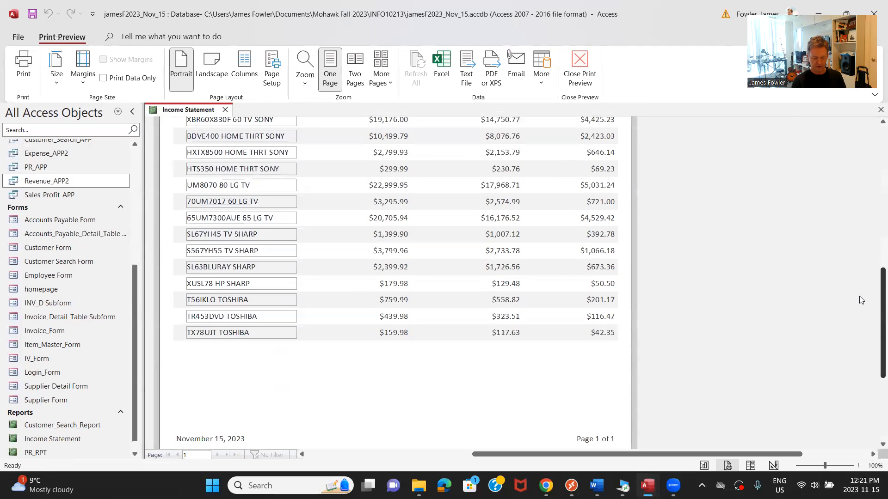
scroll(861, 265, "up", 2)
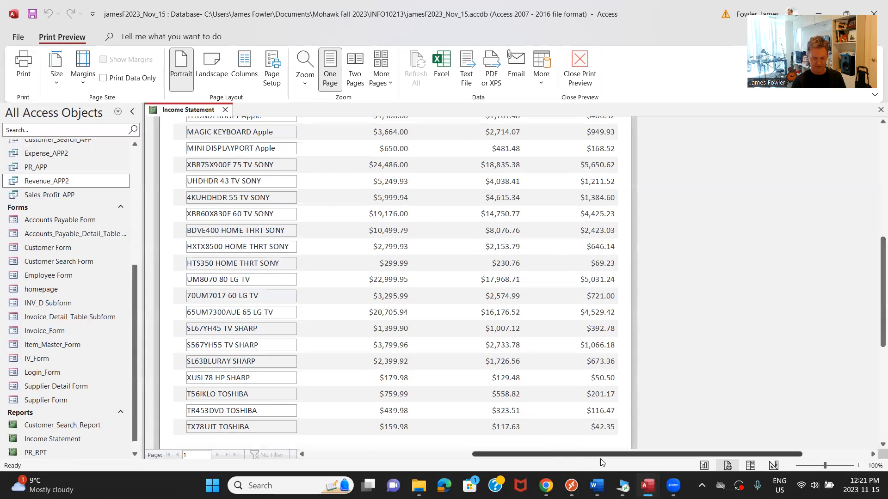
mouse_move(649, 484)
left_click(733, 425)
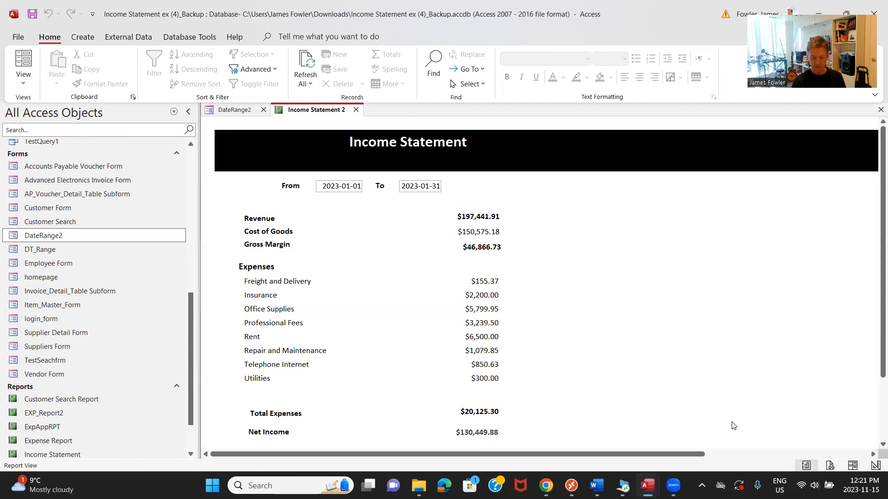
mouse_move(650, 480)
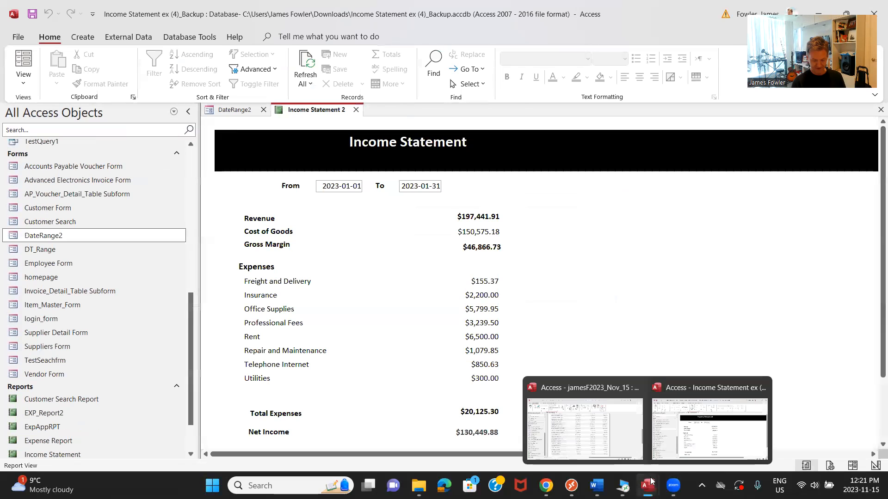
left_click(621, 432)
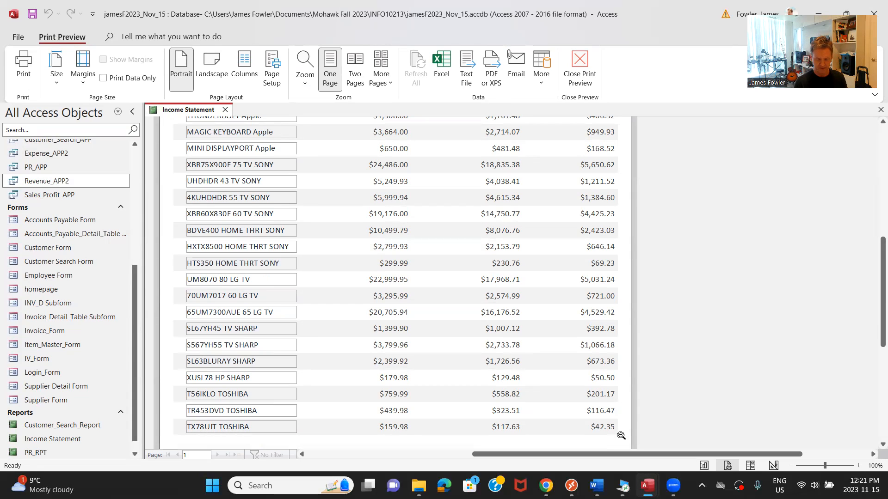
left_click_drag(875, 318, 876, 208)
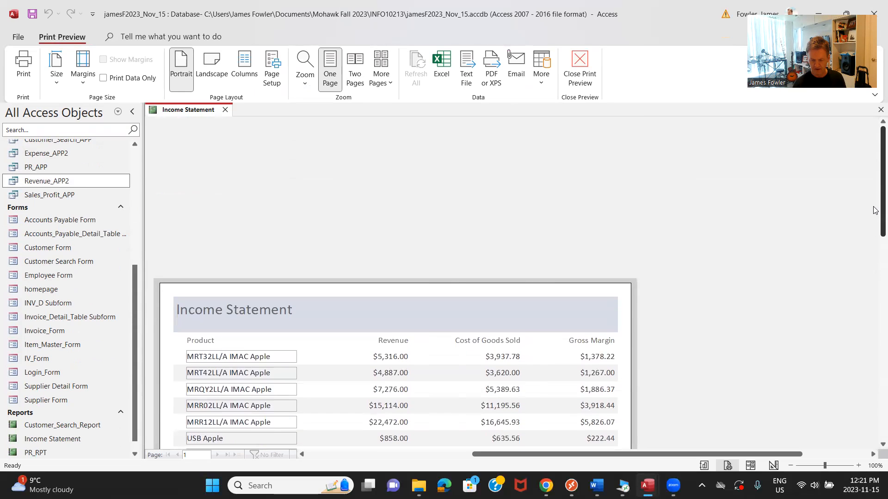
- Save the Income Statement report and close it
right_click(172, 113)
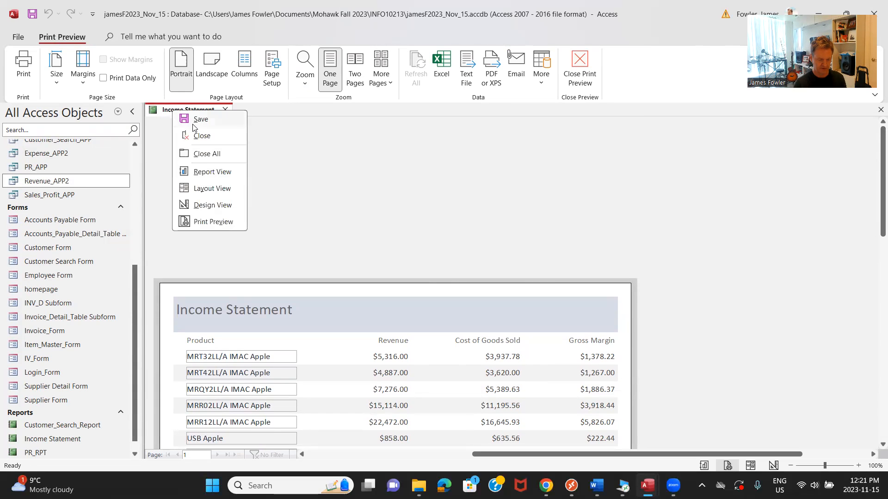
left_click(223, 120)
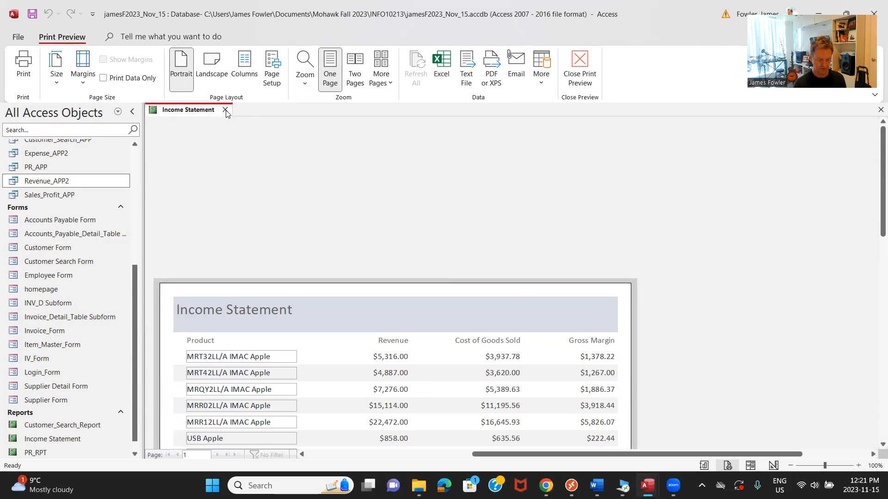
left_click(225, 110)
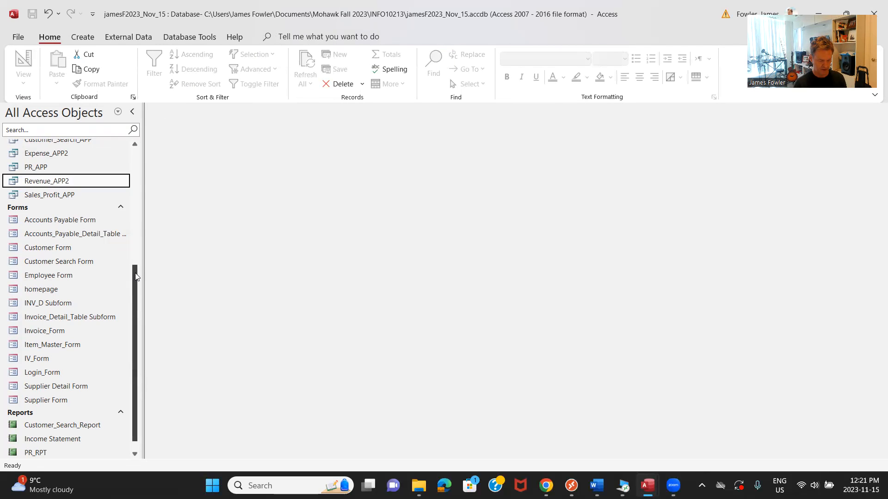
- Reopen the Income Statement report in Design View and expand its Report Footer section to about 3 cm high
scroll(128, 324, "down", 1)
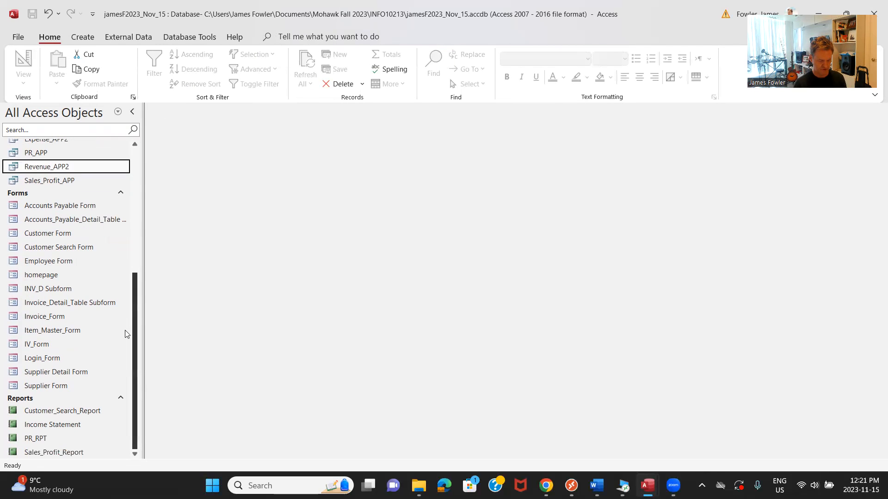
left_click(46, 429)
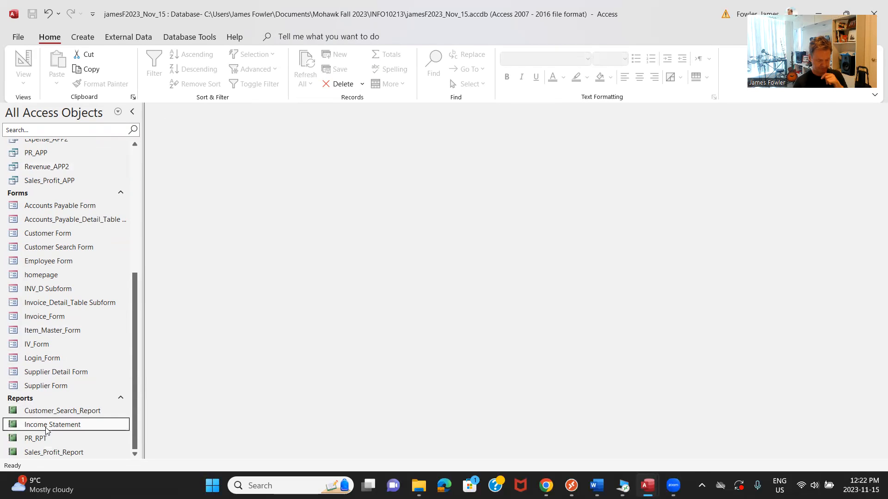
double_click(45, 430)
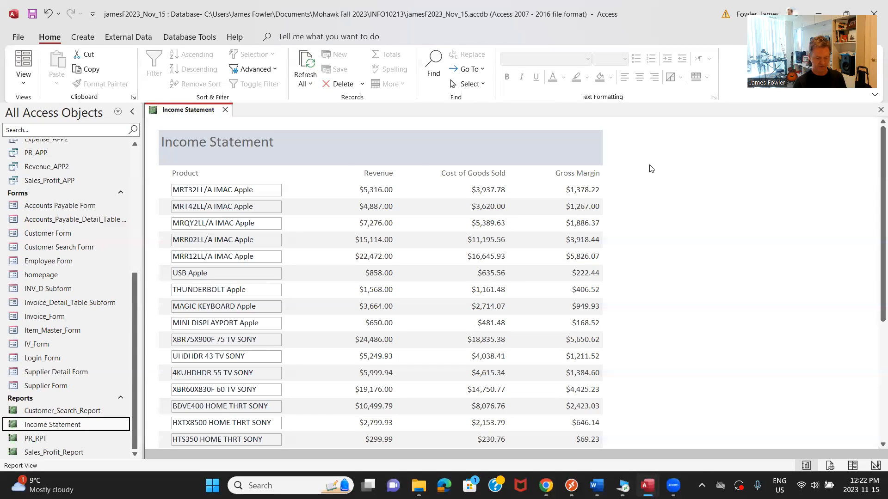
right_click(189, 113)
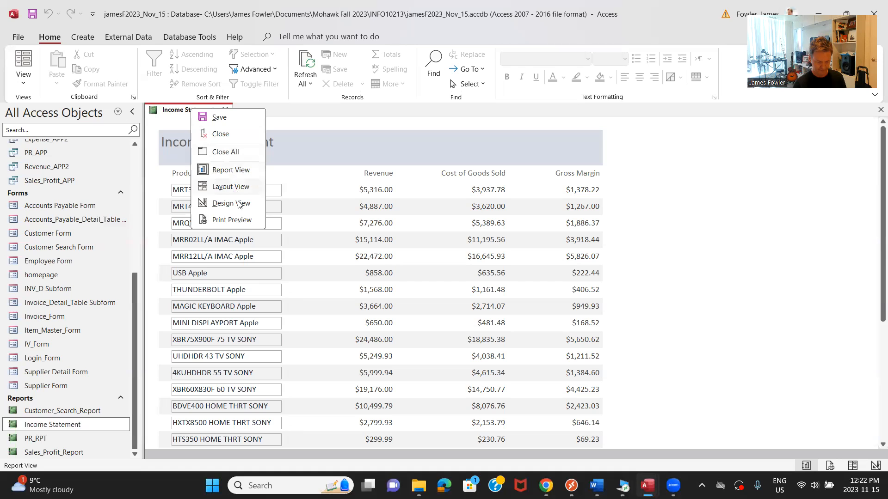
left_click(231, 204)
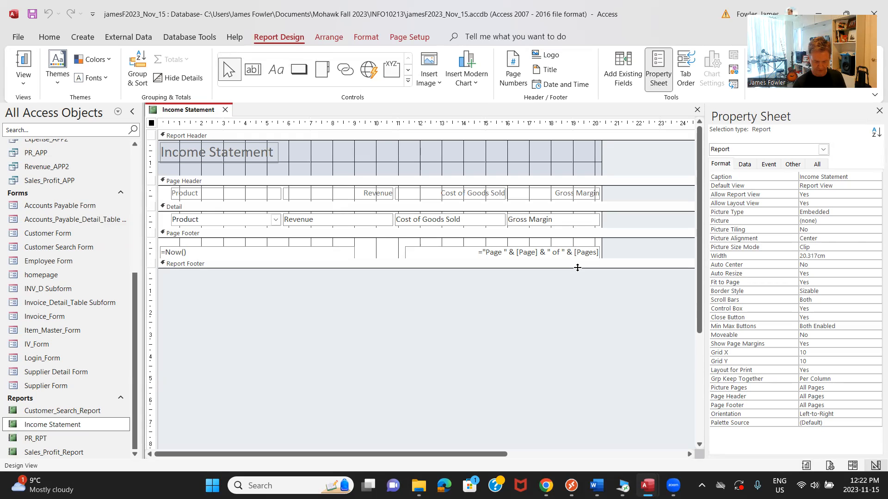
left_click_drag(578, 267, 583, 340)
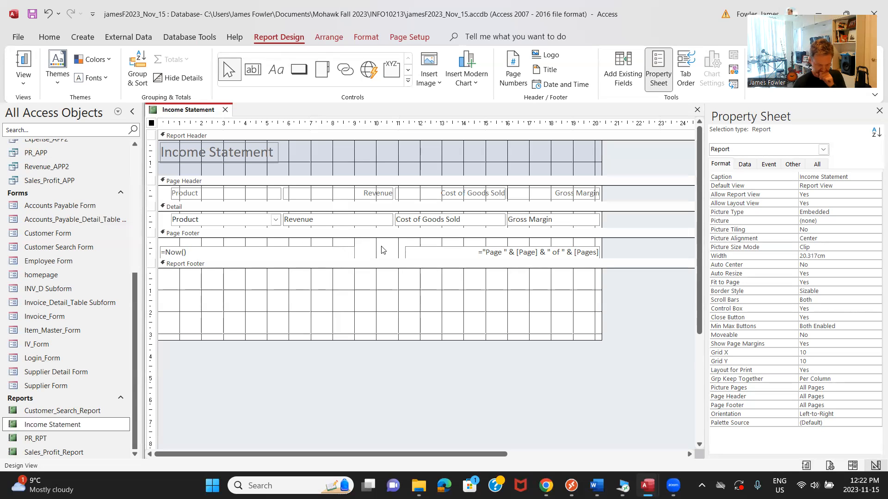
- Delete the page number and =Now() date text boxes from the Page Footer section
left_click(439, 252)
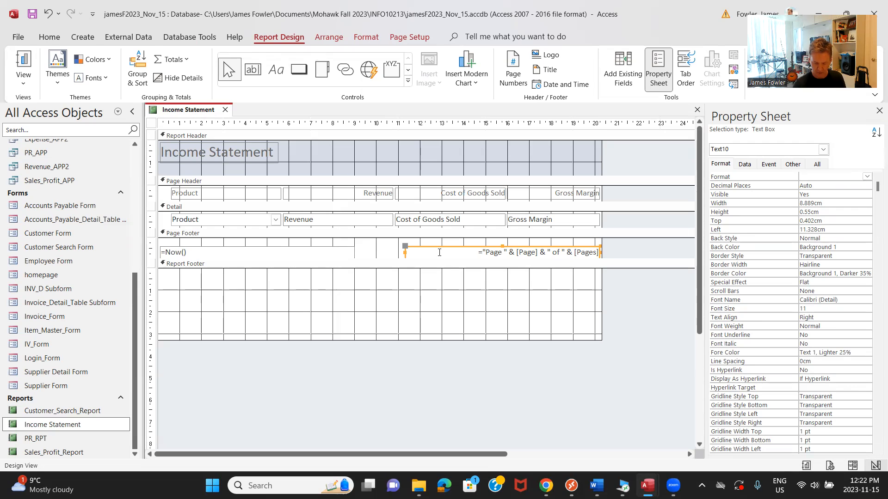
key("Delete")
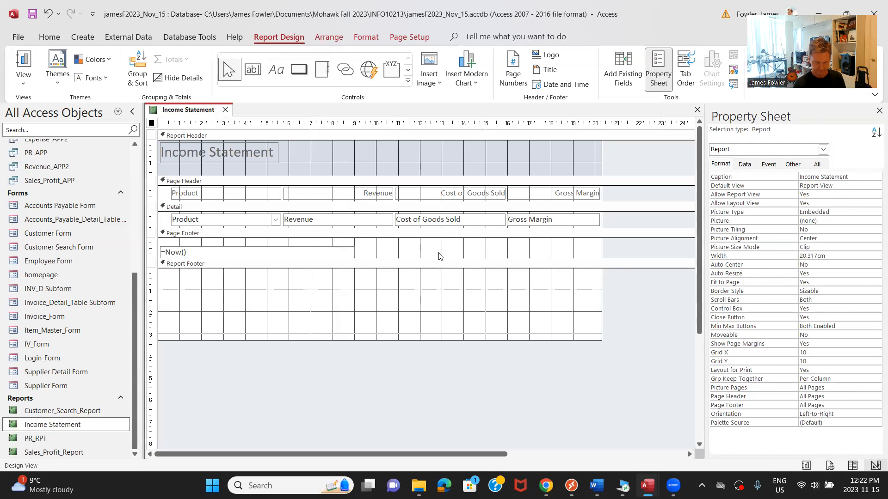
left_click(313, 252)
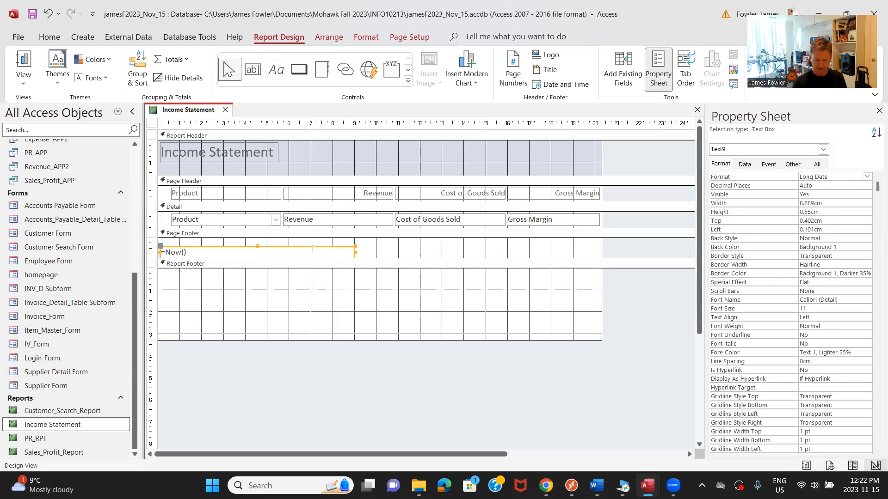
key("Delete")
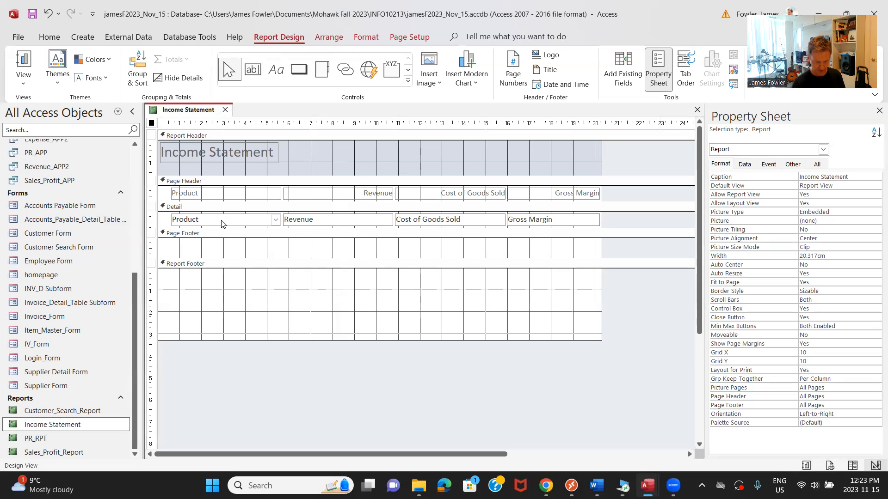
- Add a Sum total for the Revenue field to the Report Footer
left_click(358, 223)
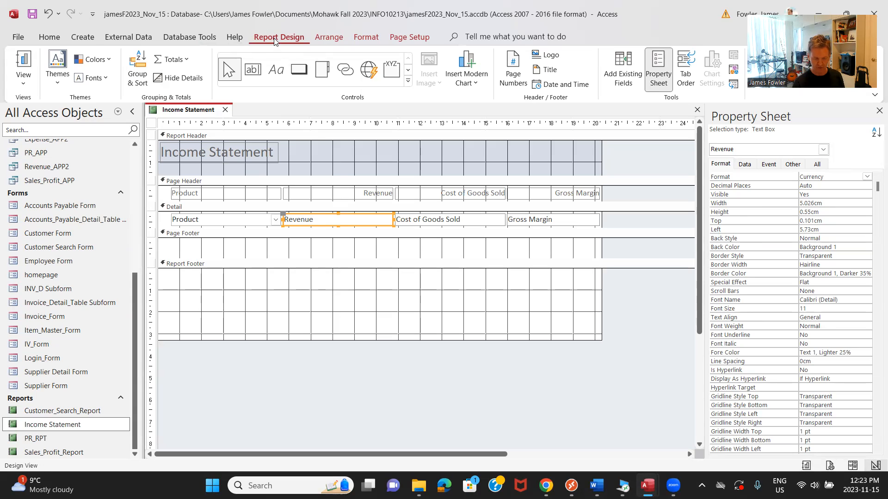
left_click(184, 61)
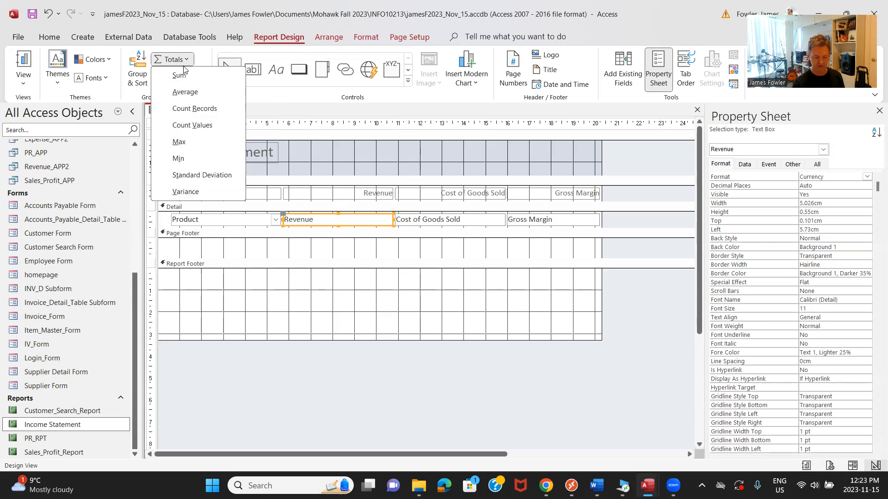
left_click(179, 76)
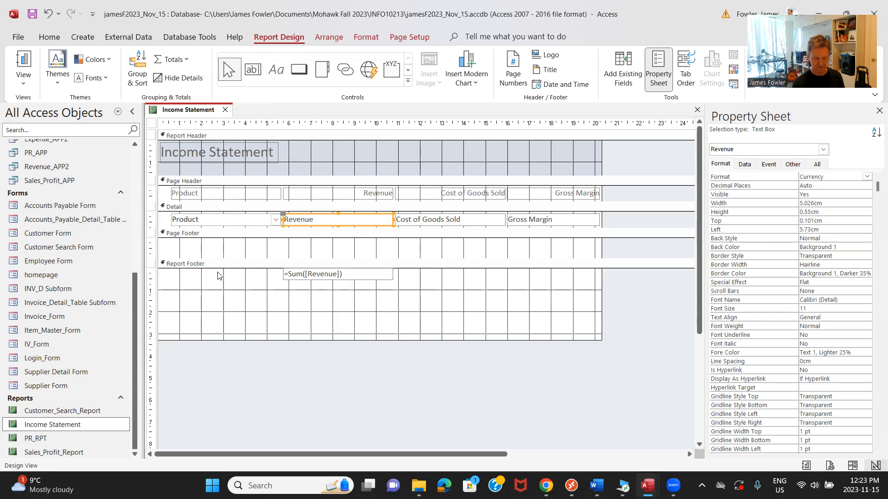
- Move the =Sum([Revenue]) text box in the Report Footer to 8.296 cm from the left and 0.19 cm from the section's top
left_click(383, 279)
key("Right")
key("Down")
key("Down")
key("Down")
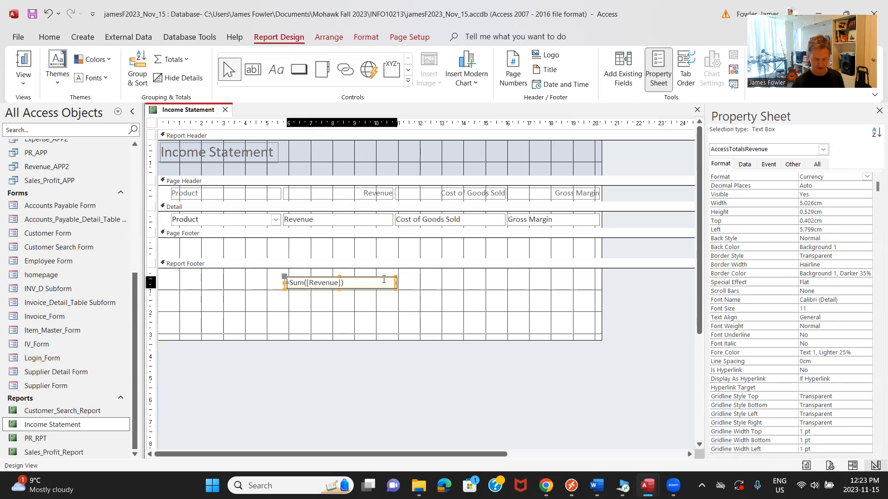
key("Right")
key("Right")
key("Right")
key("Right")
key("Right")
key("Right")
key("Right")
key("Right")
key("Right")
key("Right")
key("Right")
key("Right")
key("Right")
key("Right")
key("Right")
key("Right")
key("Right")
key("Right")
key("Right")
key("Right")
key("Up")
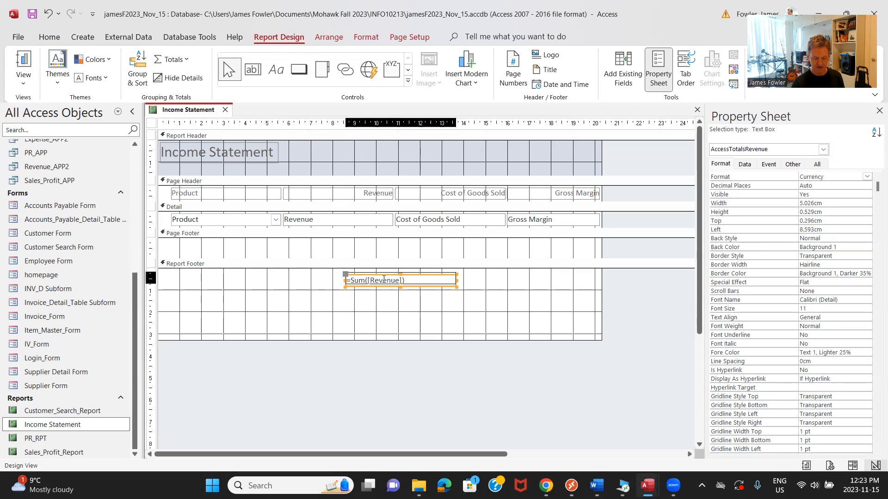
key("Left")
key("Left")
key("Up")
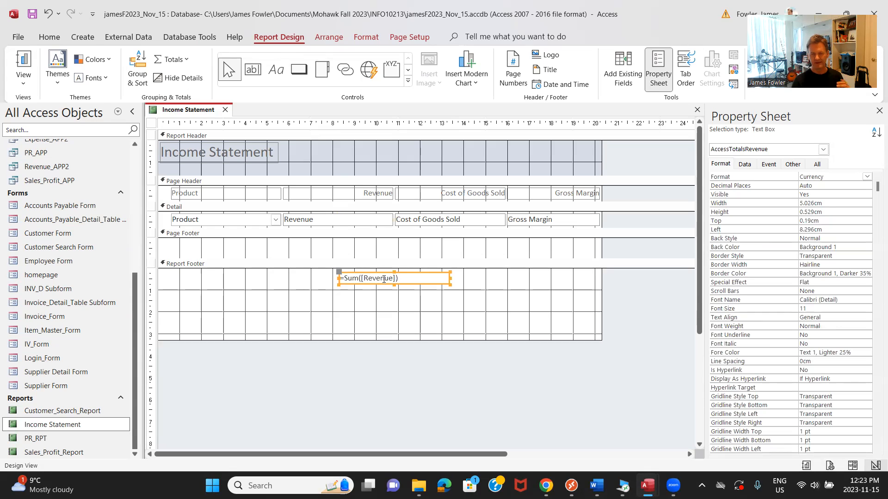
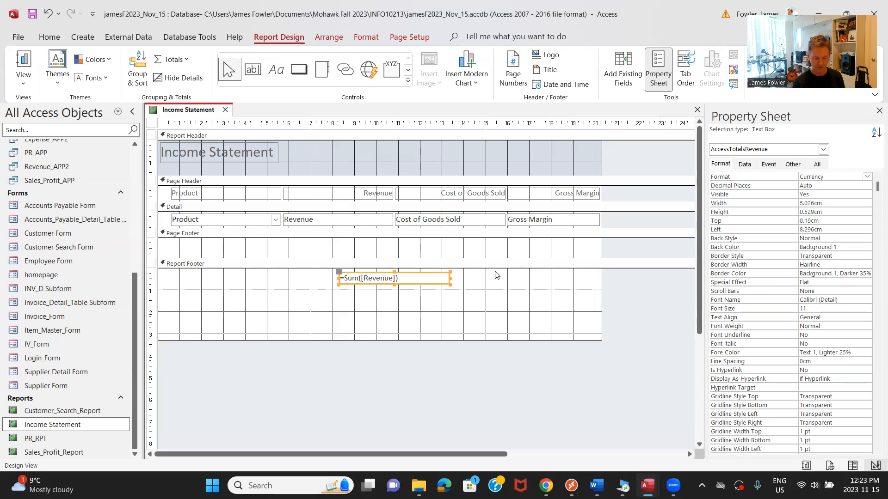
- Check the Revenue line in the Income Statement 2 example database and return to the Income Statement report design
mouse_move(597, 486)
mouse_move(647, 485)
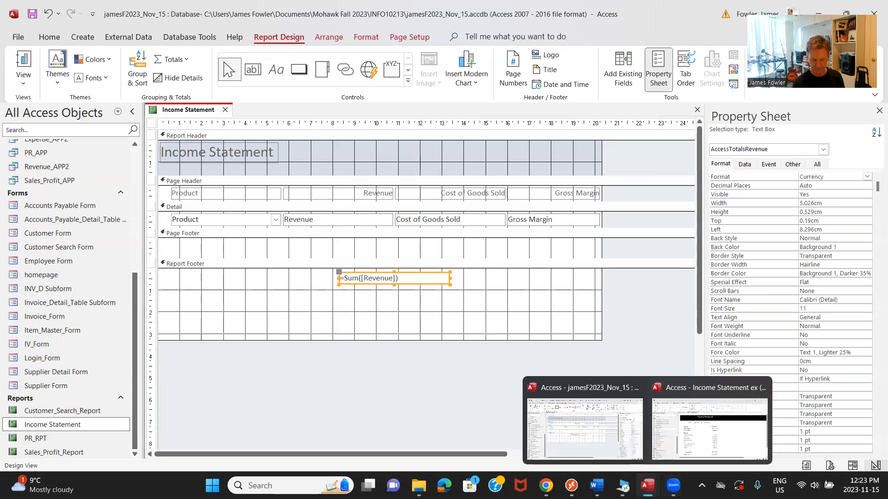
left_click(708, 421)
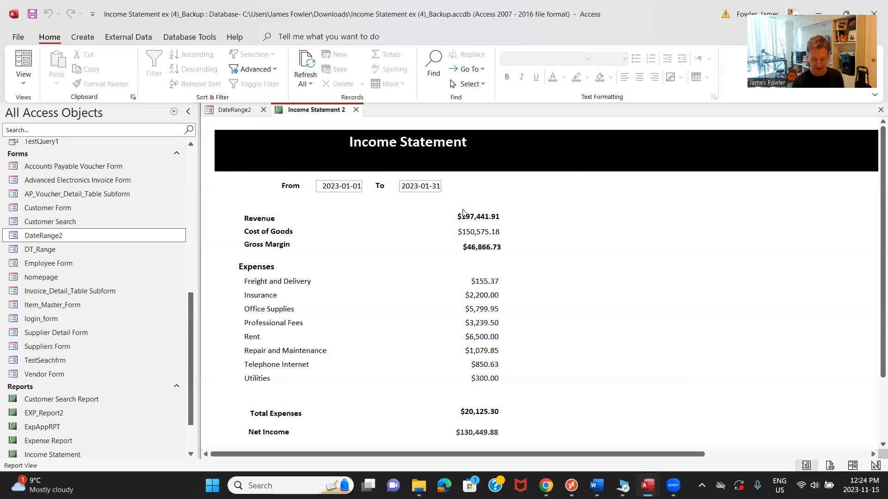
mouse_move(657, 471)
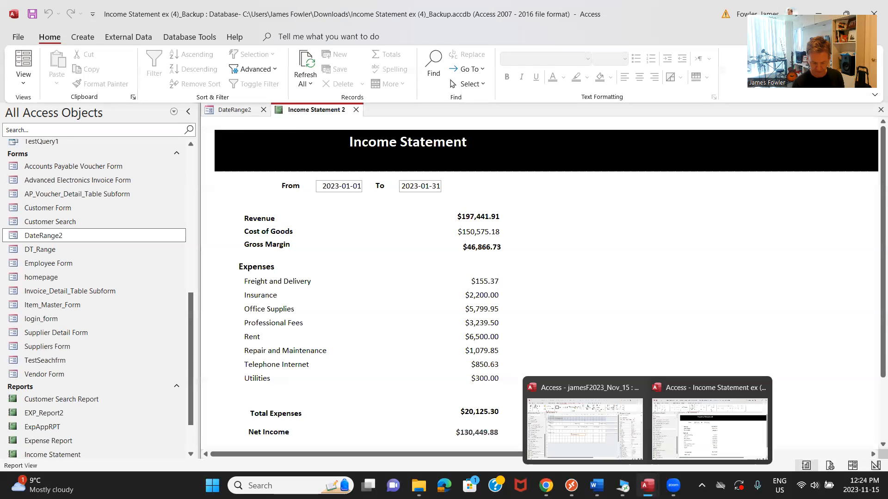
left_click(609, 432)
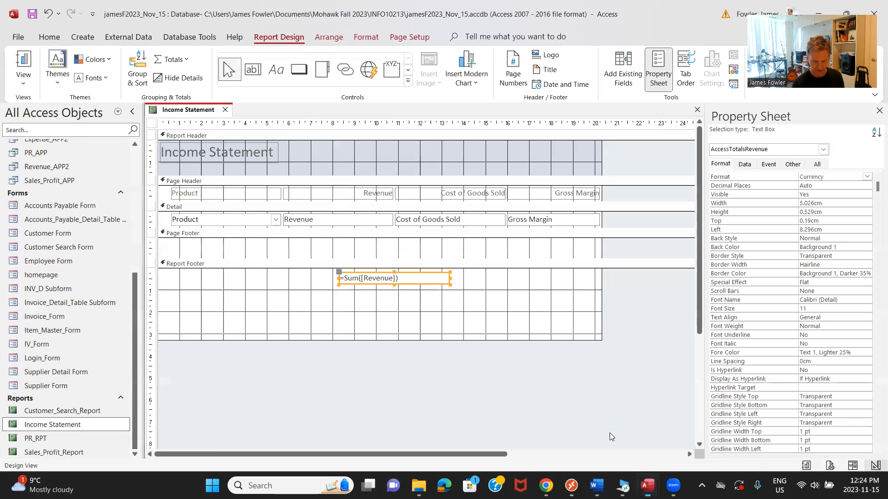
- Add a "Revenue" label about 3.1 cm wide to the Report Footer, beside the =Sum([Revenue]) text box
left_click(276, 70)
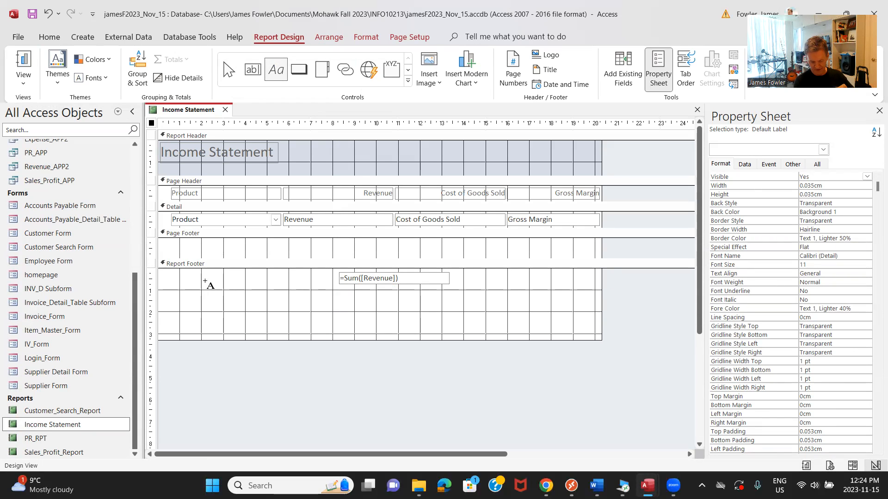
left_click_drag(208, 277, 276, 288)
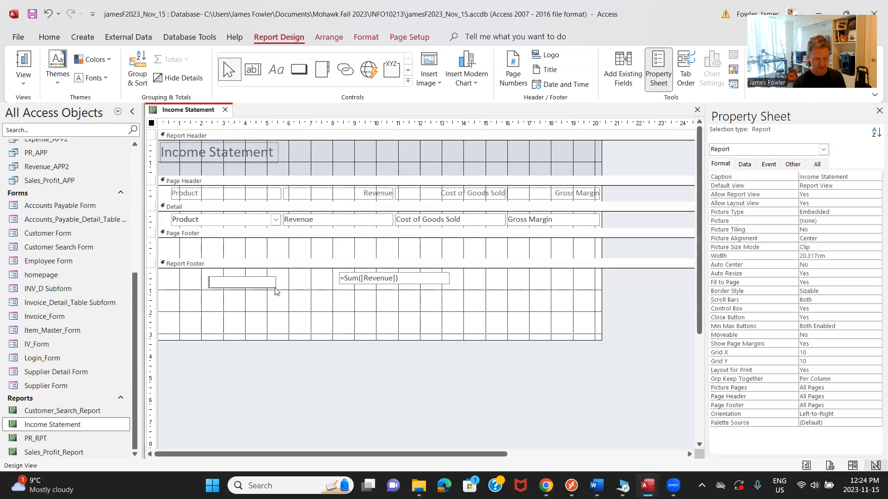
type("Revenue")
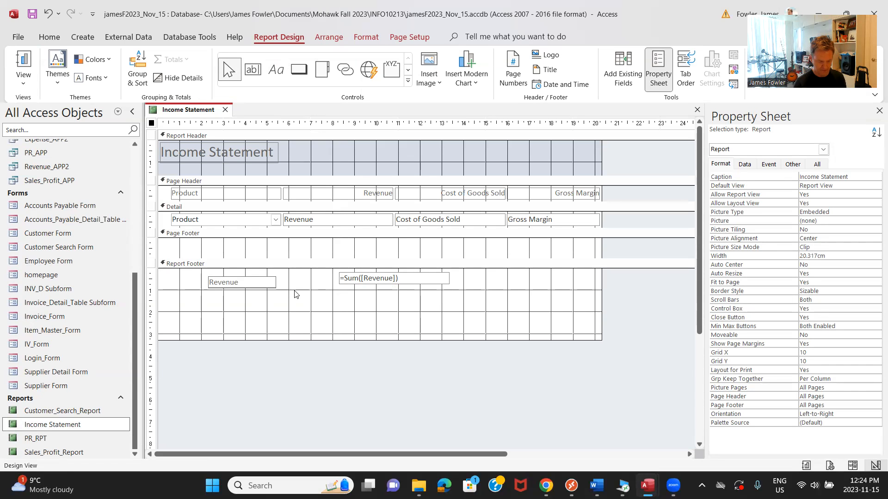
left_click(294, 293)
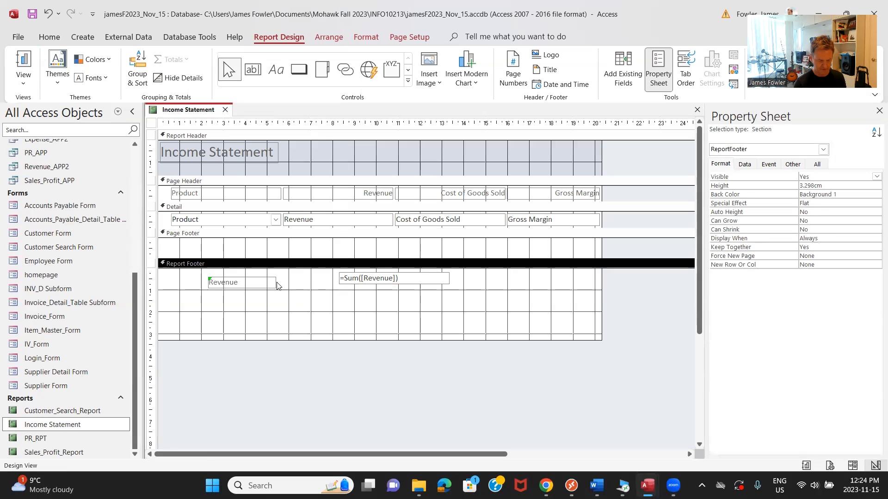
- Set the font color of the Report Footer's Revenue label to black (Text 1)
left_click(276, 284)
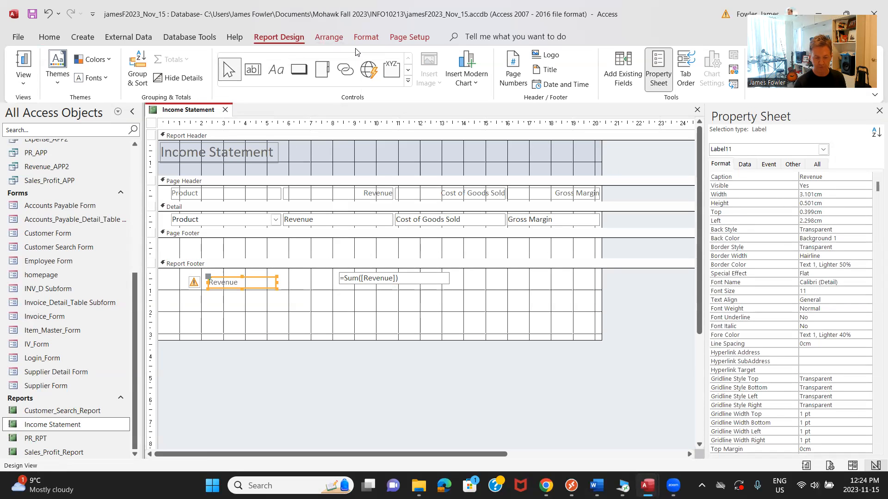
left_click(365, 38)
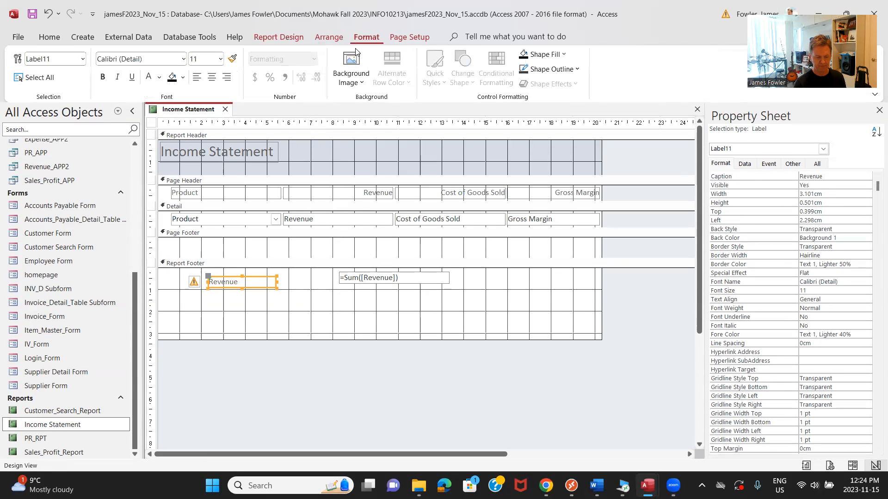
left_click(184, 78)
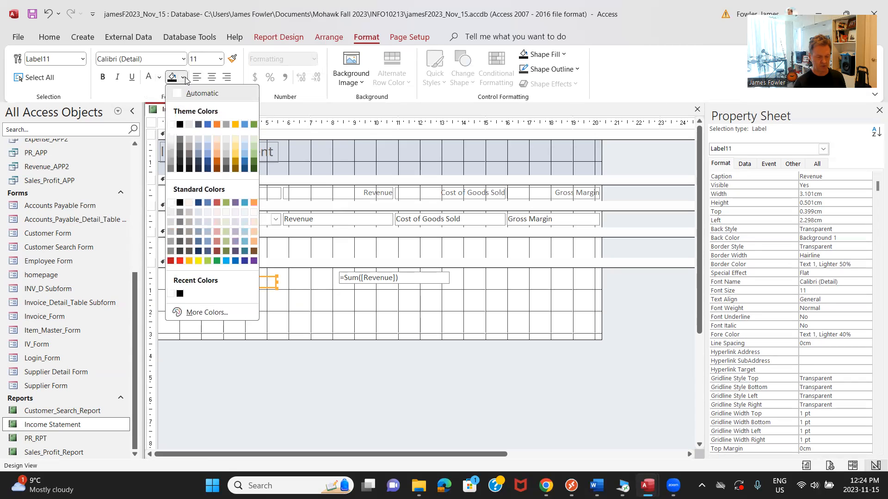
left_click(159, 77)
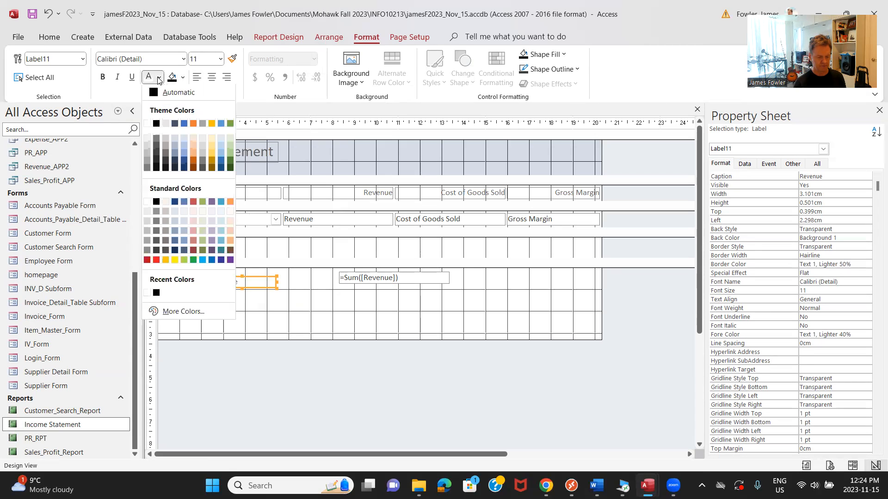
left_click(157, 125)
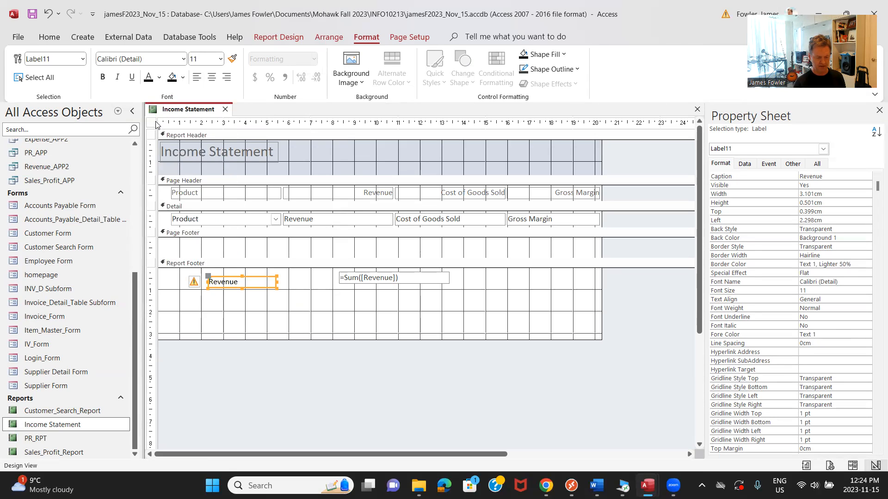
- Lower the =Sum([Revenue]) text box to 0.296 cm from the section's top and set its font color to black (Text 1)
left_click(409, 283)
key("Down")
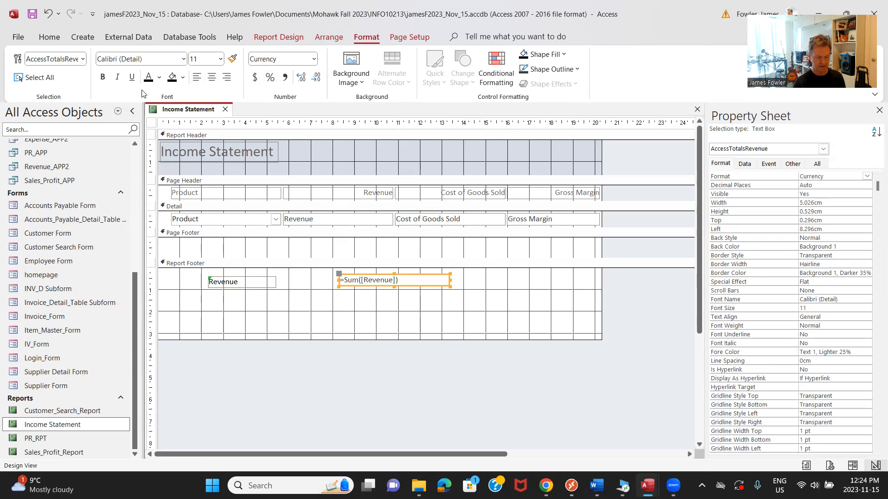
left_click(159, 77)
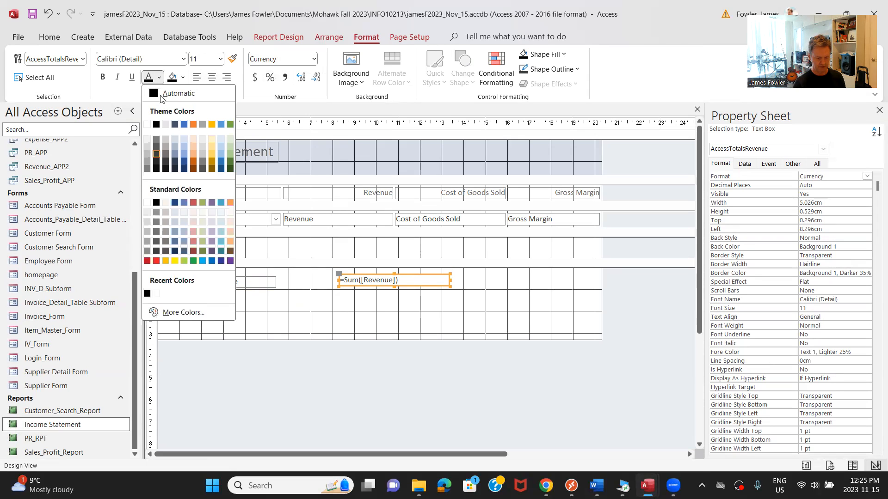
left_click(156, 125)
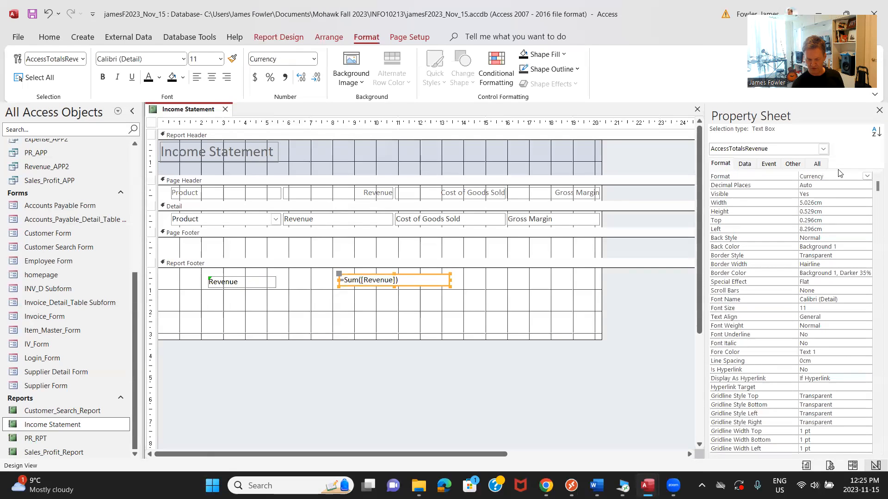
- Save the Income Statement report and check the Revenue total at its end in Report View
right_click(187, 114)
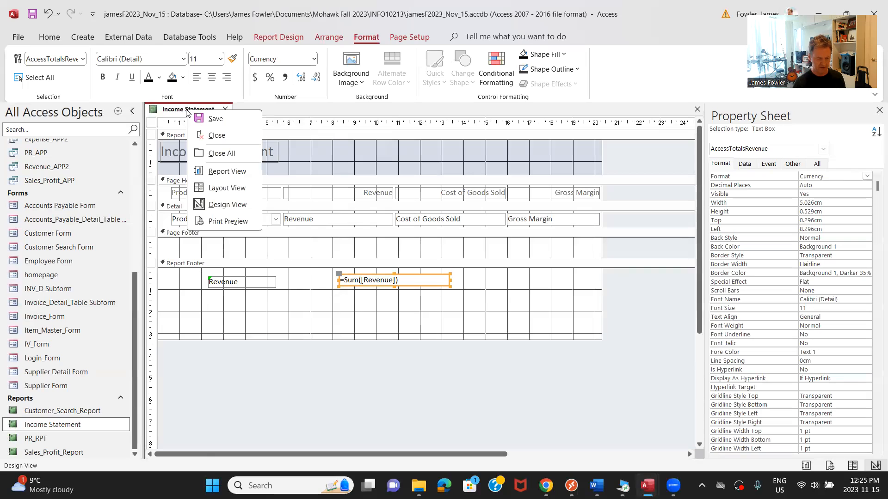
left_click(209, 120)
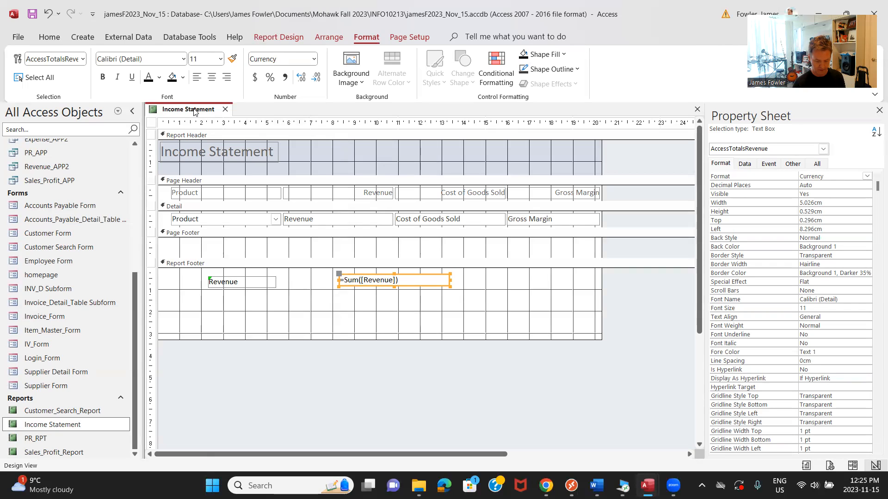
right_click(194, 113)
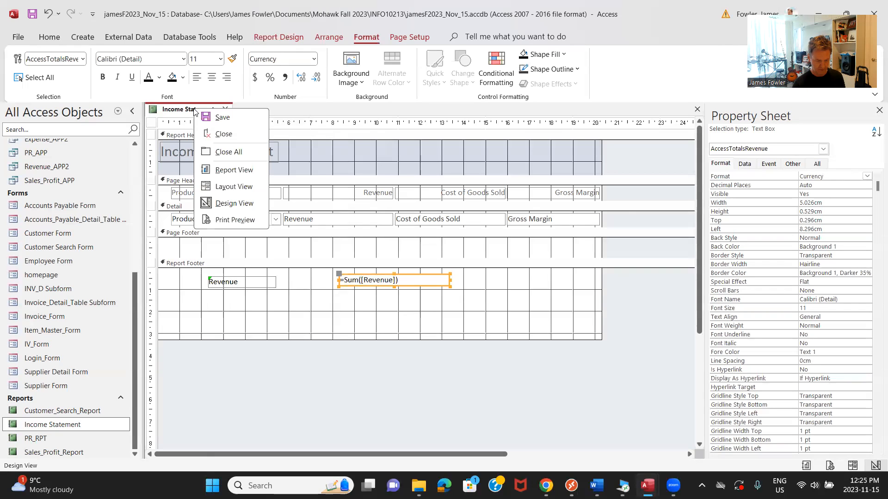
left_click(234, 171)
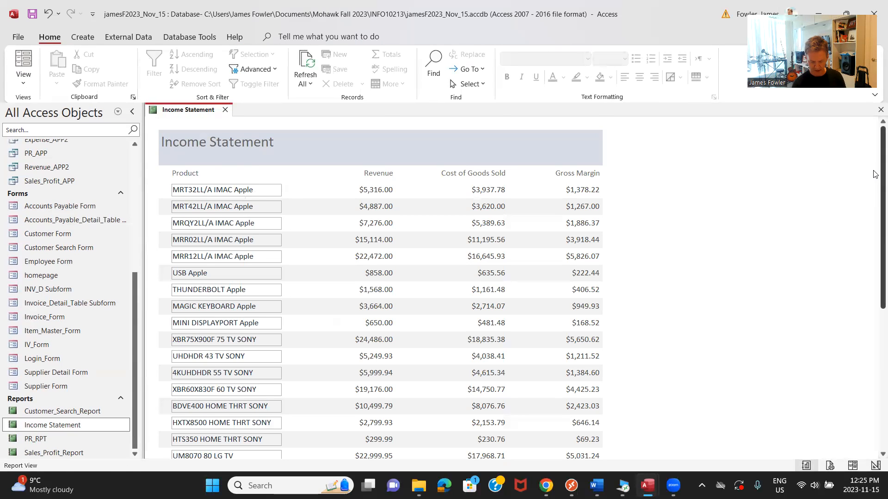
scroll(874, 174, "down", 5)
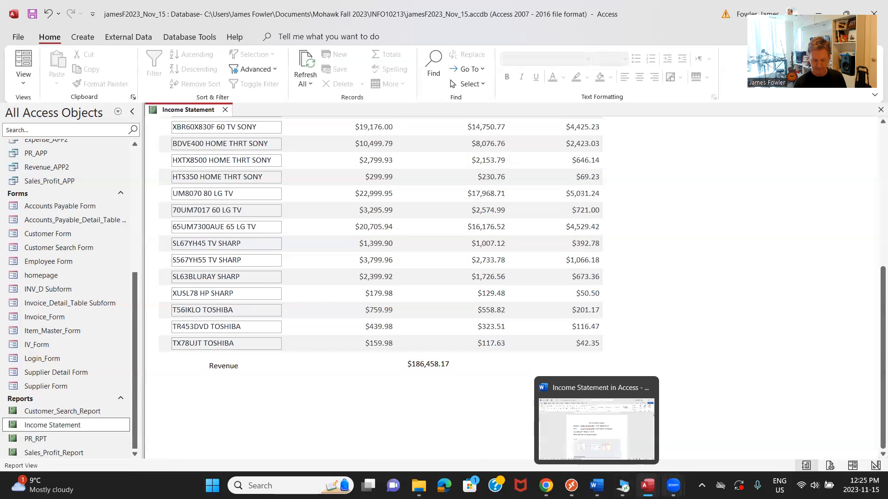
- Look at the Cost of Goods line in the Income Statement 2 example and return to the Income Statement report
mouse_move(652, 485)
left_click(715, 432)
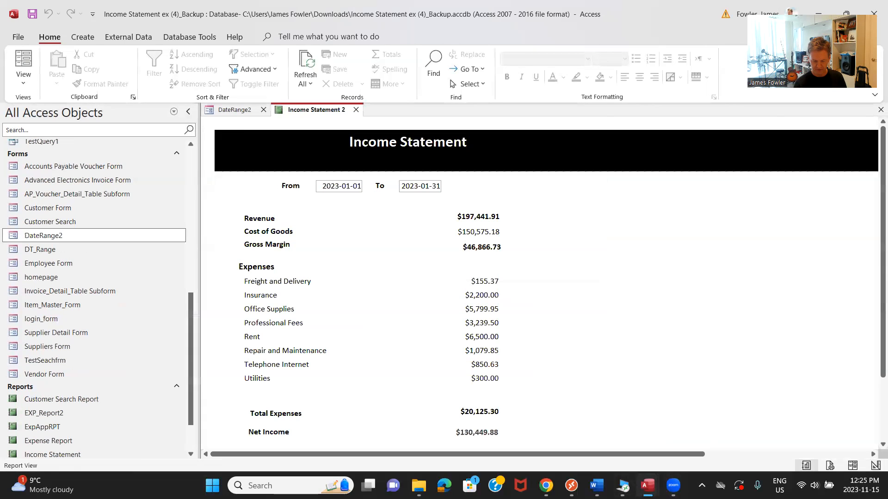
mouse_move(647, 485)
left_click(588, 424)
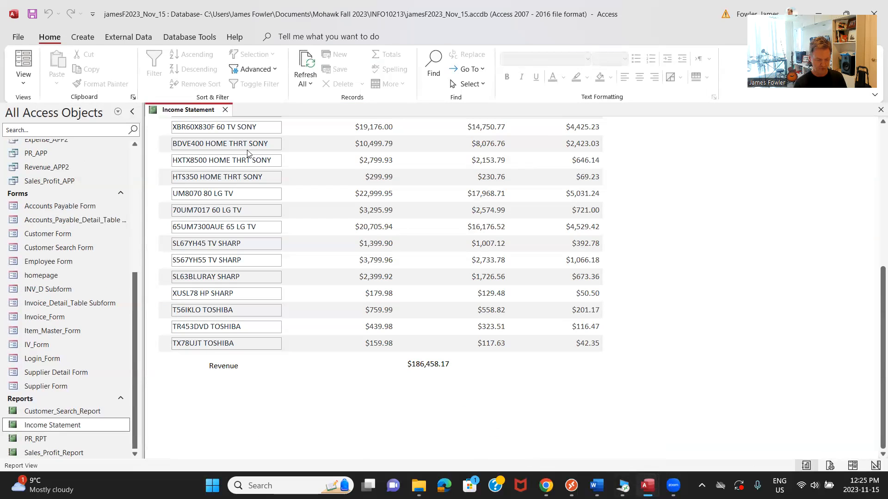
- Reopen the report in Design View and add a Sum total for the Cost of Goods Sold field to the Report Footer
right_click(184, 112)
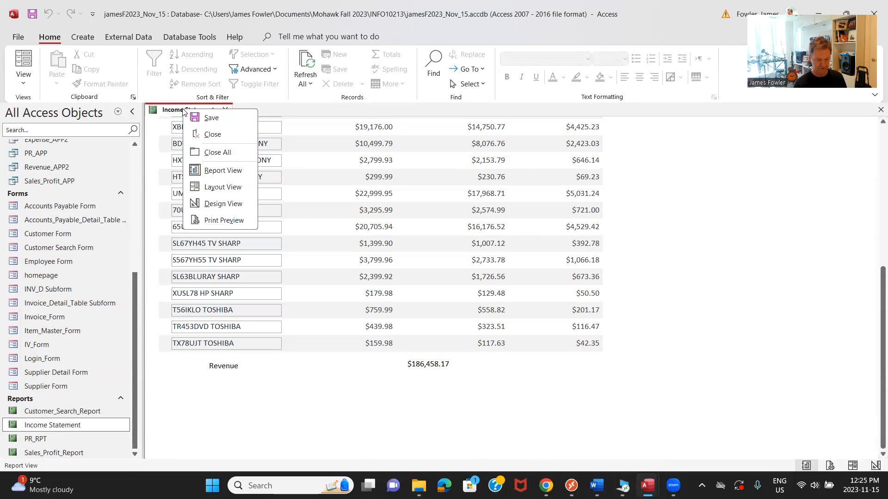
left_click(224, 204)
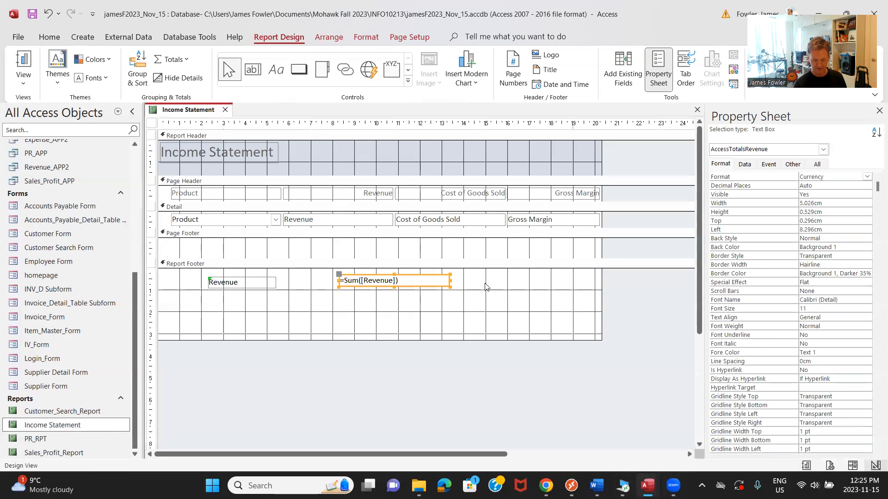
left_click(485, 287)
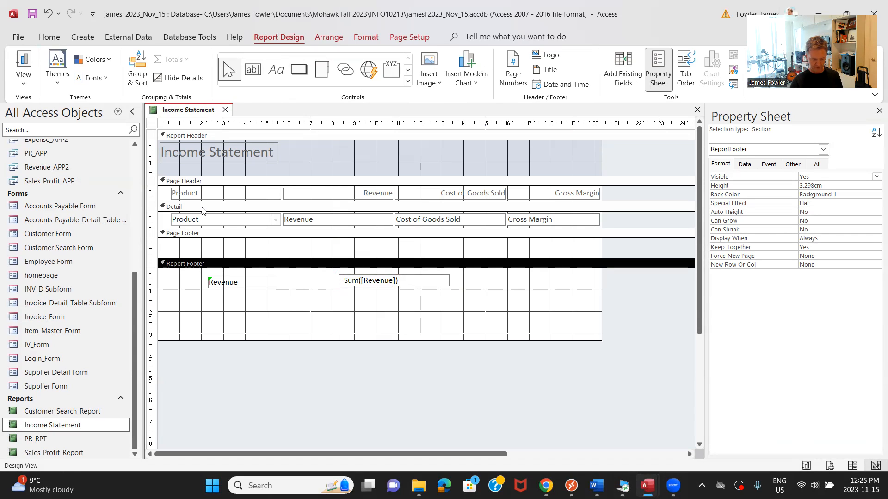
left_click(481, 224)
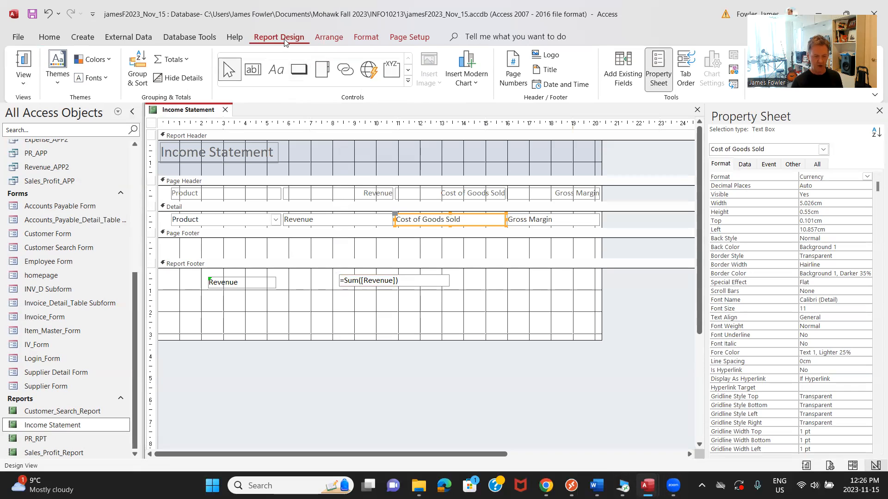
left_click(183, 60)
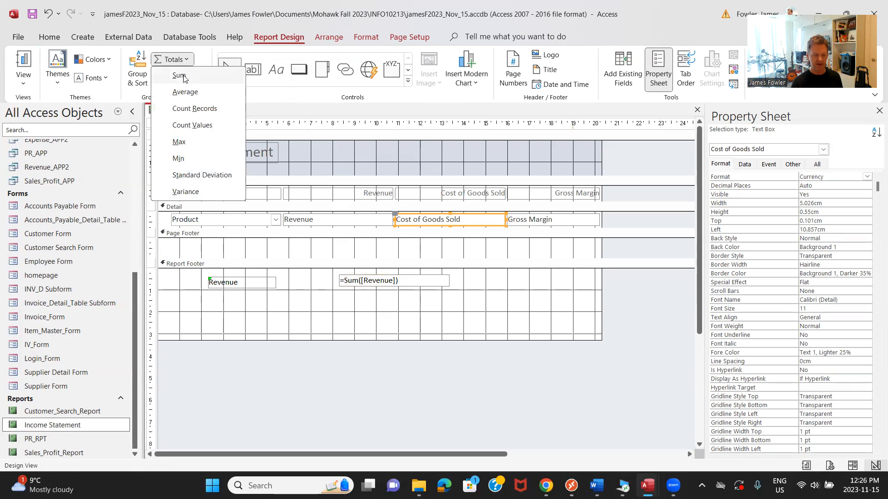
left_click(184, 77)
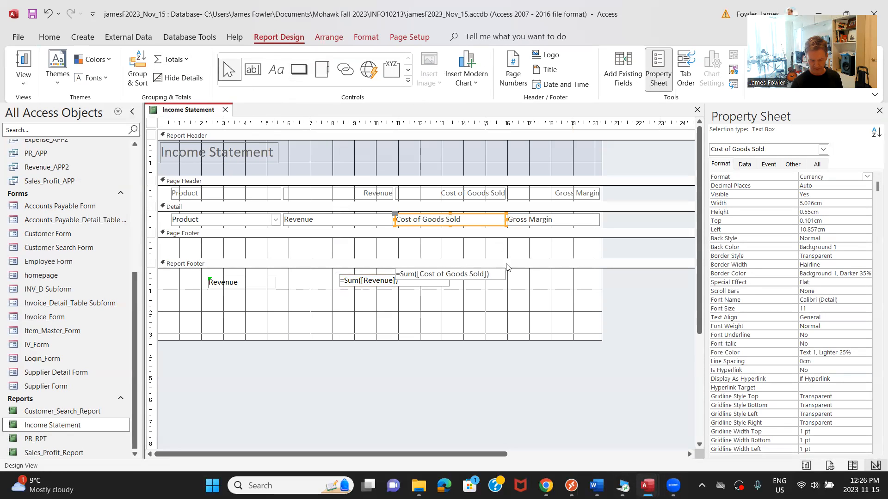
- Move the =Sum([Cost of Goods Sold]) text box below the Revenue total, 8.19 cm from the left and 1.185 cm from the section's top
left_click(504, 279)
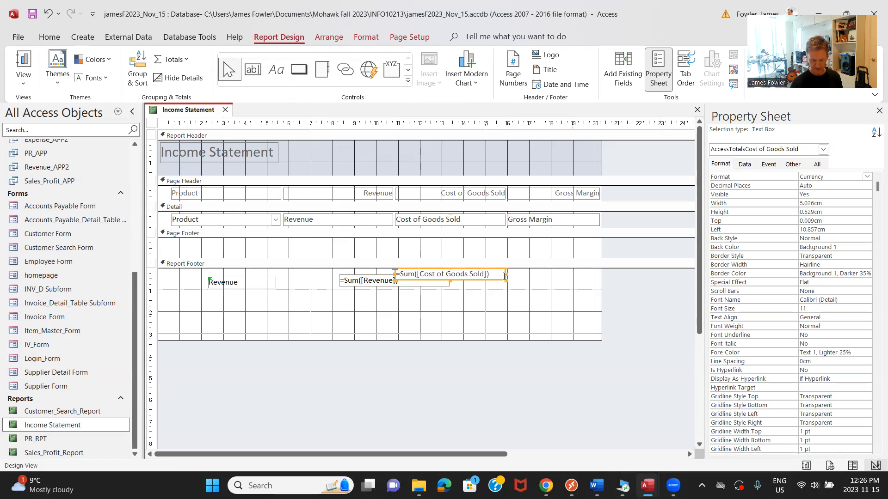
left_click_drag(504, 279, 504, 277)
key("Down")
key("Down")
key("Down")
key("Down")
key("Down")
key("Down")
key("Down")
key("Down")
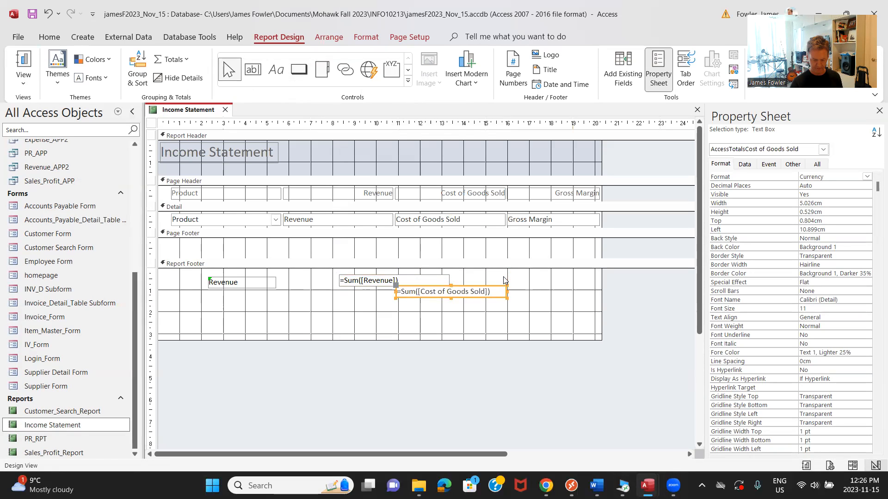
key("Left")
key("Left")
key("Left")
key("Left")
key("Left")
key("Left")
key("Left")
key("Left")
key("Left")
key("Left")
key("Left")
key("Left")
key("Left")
key("Left")
key("Left")
key("Left")
key("Left")
key("Left")
key("Left")
key("Left")
key("Left")
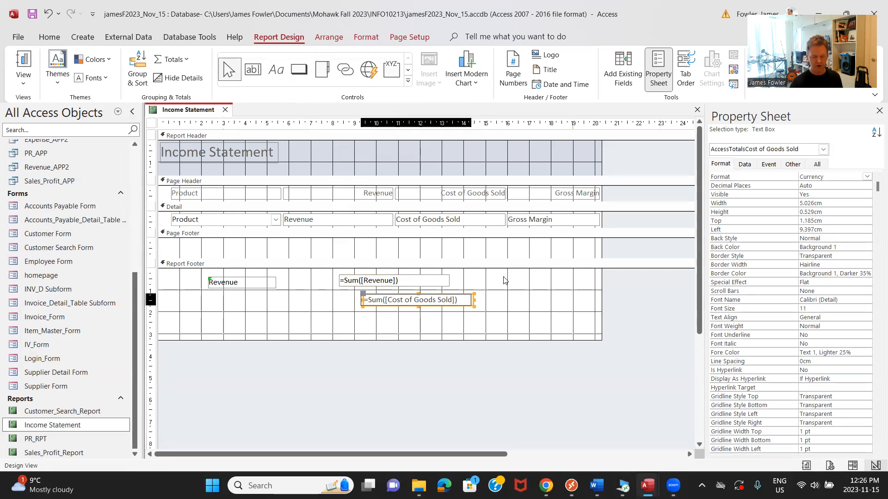
key("Left")
key("Left")
key("Left")
key("Left")
key("Left")
key("Left")
key("Left")
key("Left")
key("Left")
key("Left")
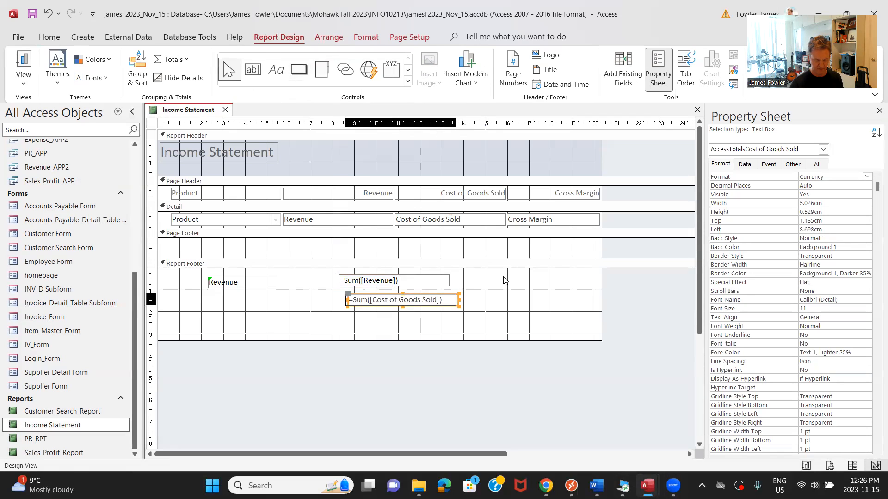
key("Right")
key("Right")
key("Right")
key("Right")
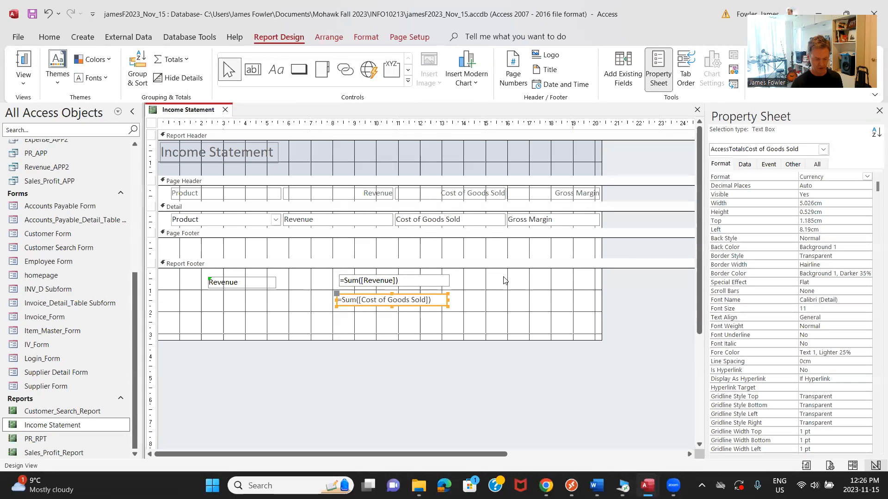
left_click(504, 280)
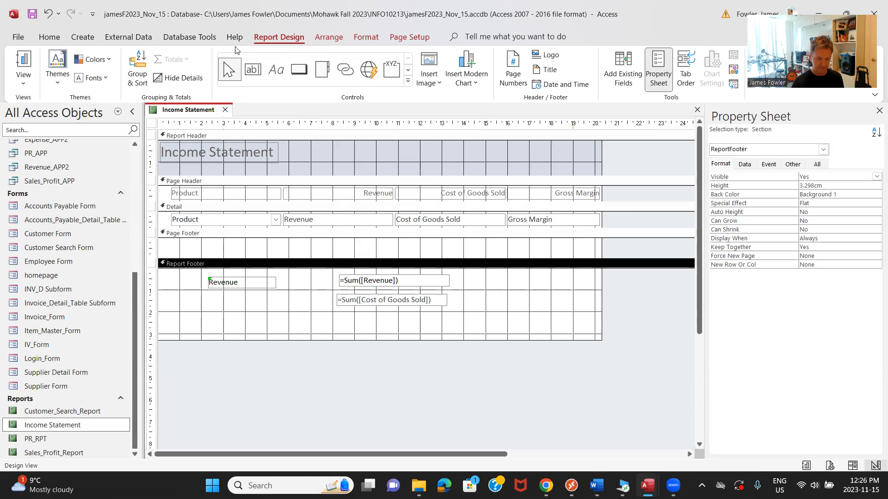
- Add a "Cost of Goods Sold" label in the Report Footer under the Revenue label, about 2.3 cm from the left and 1.3 cm from the section's top
left_click(280, 75)
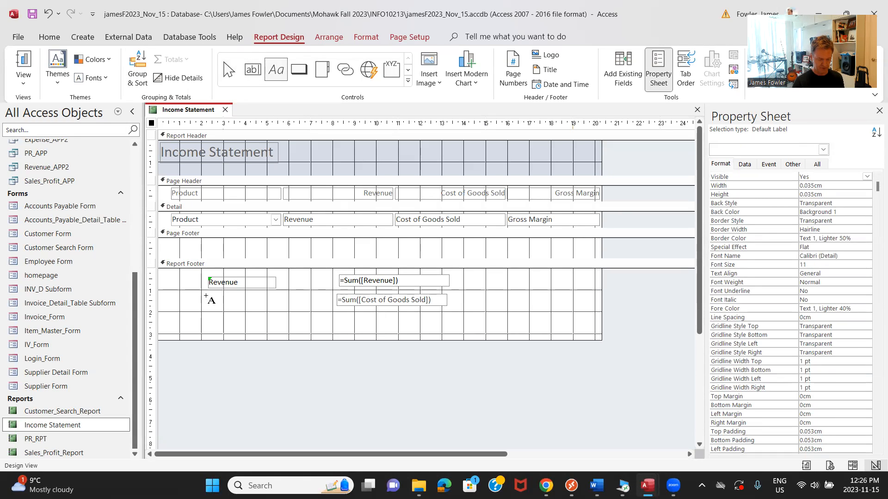
left_click_drag(209, 296, 247, 307)
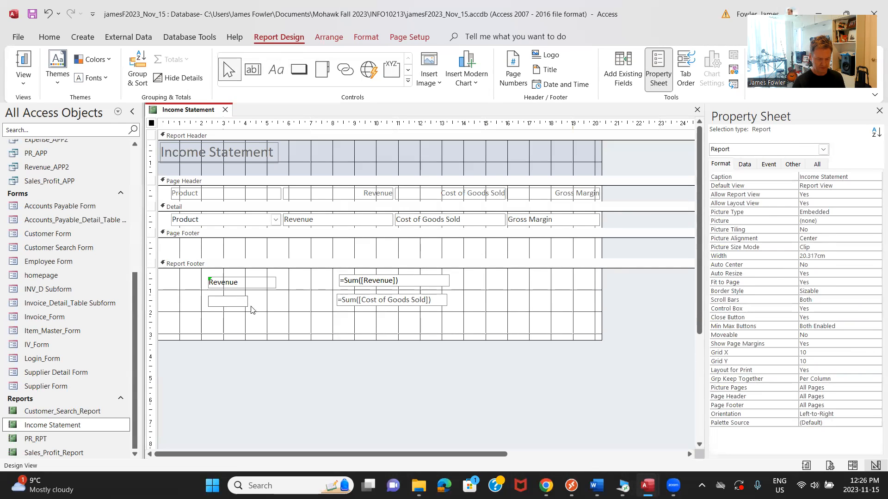
type("Cosy")
type("t")
type(" of Goods")
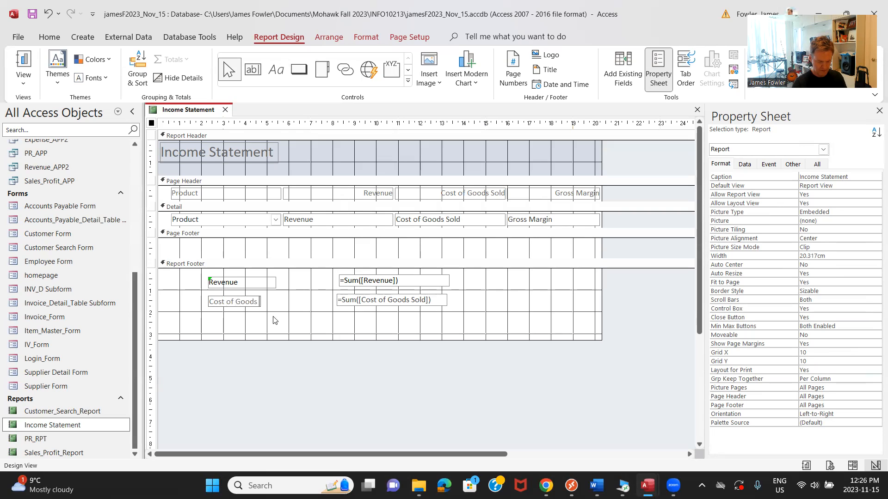
type(" So")
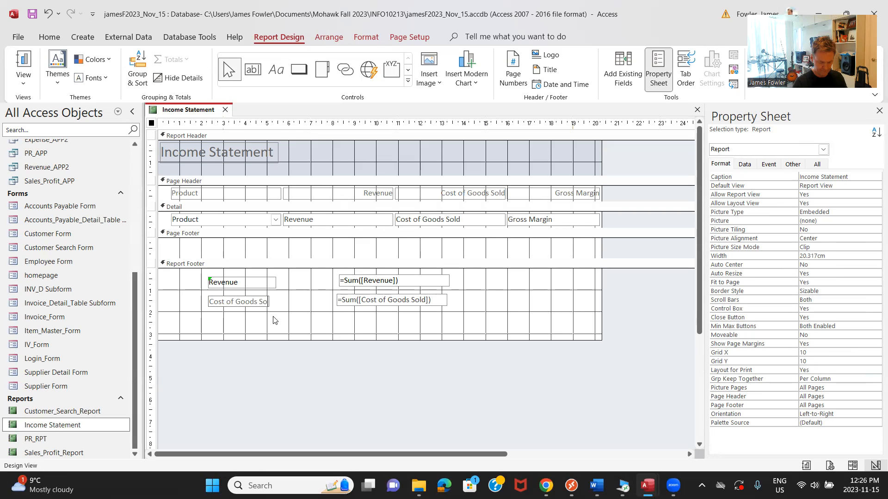
type("ld")
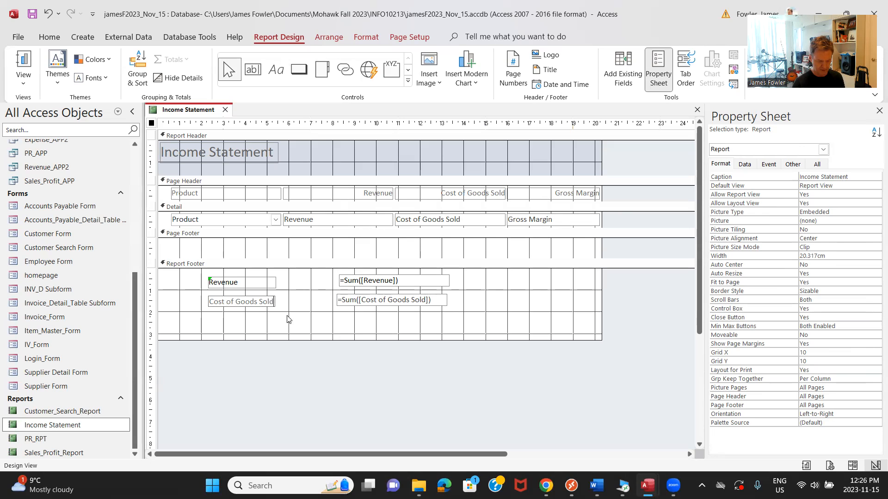
left_click(283, 319)
left_click(272, 313)
- Set the font colour of the =Sum([Cost of Goods Sold]) text box to black (Text 1)
left_click(270, 302)
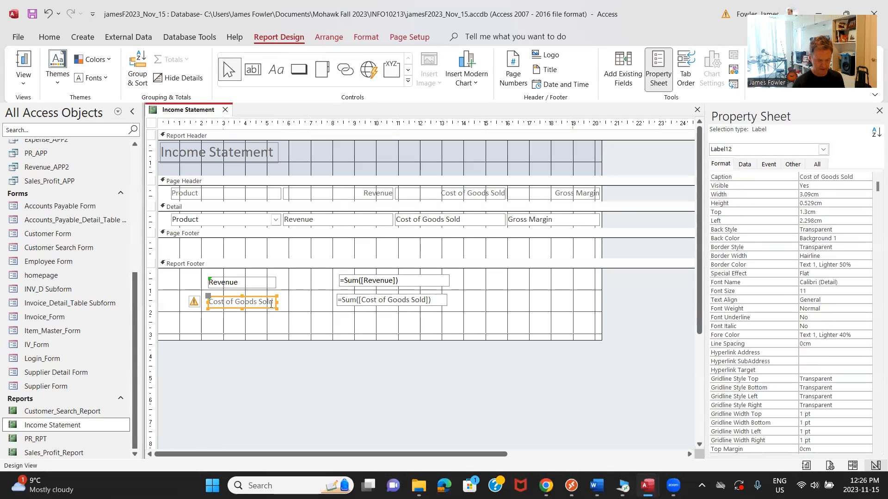
left_click(360, 37)
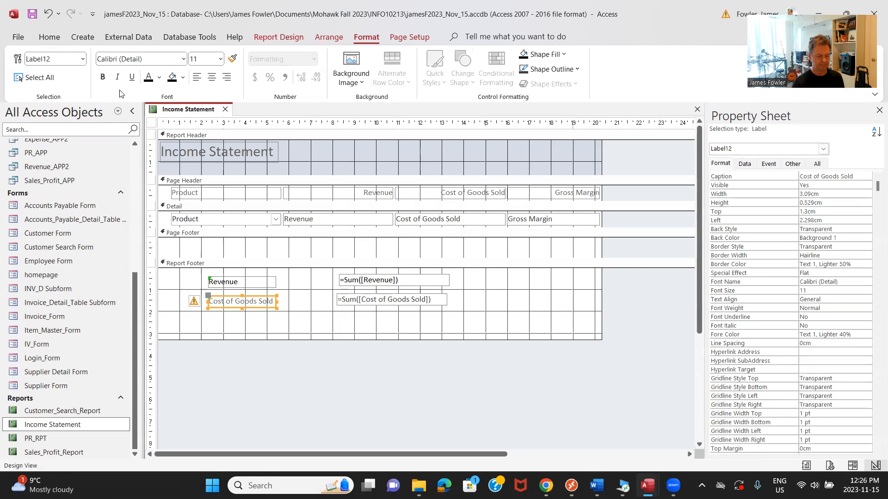
left_click(160, 78)
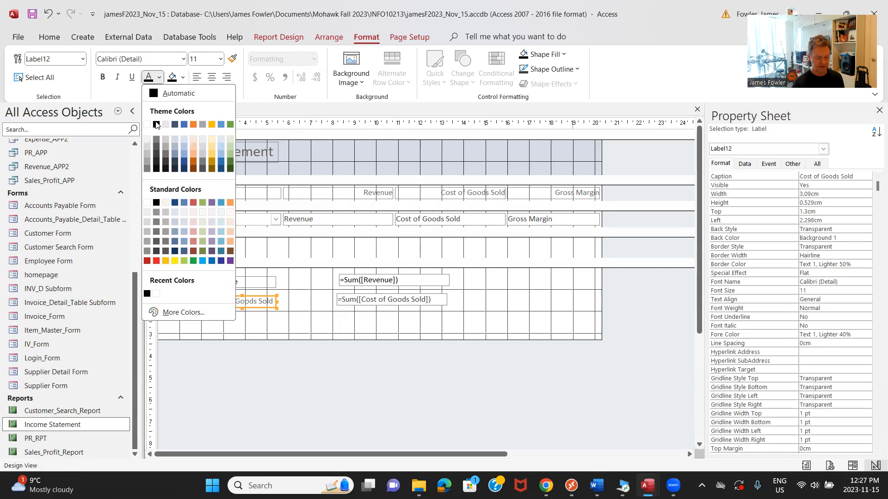
left_click(442, 309)
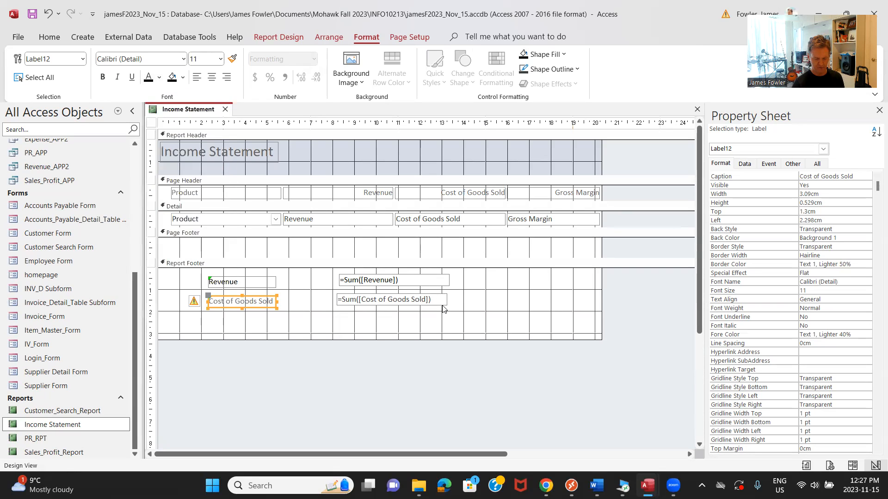
left_click(443, 306)
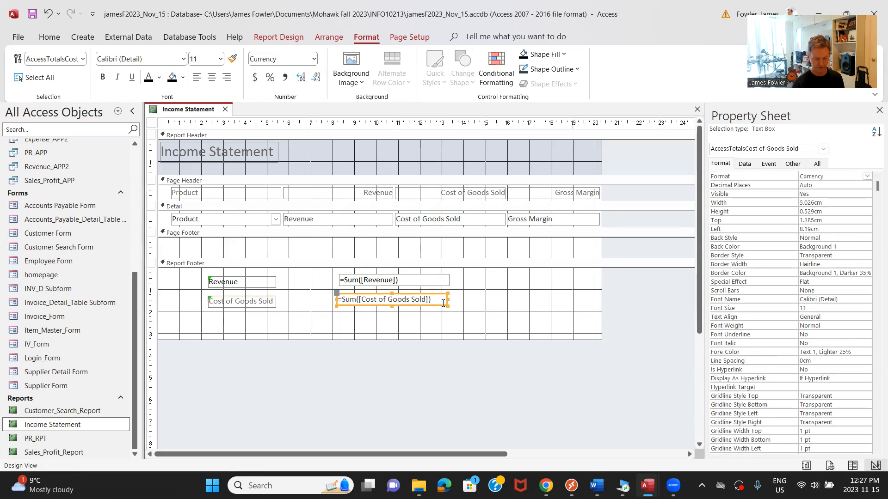
left_click(148, 79)
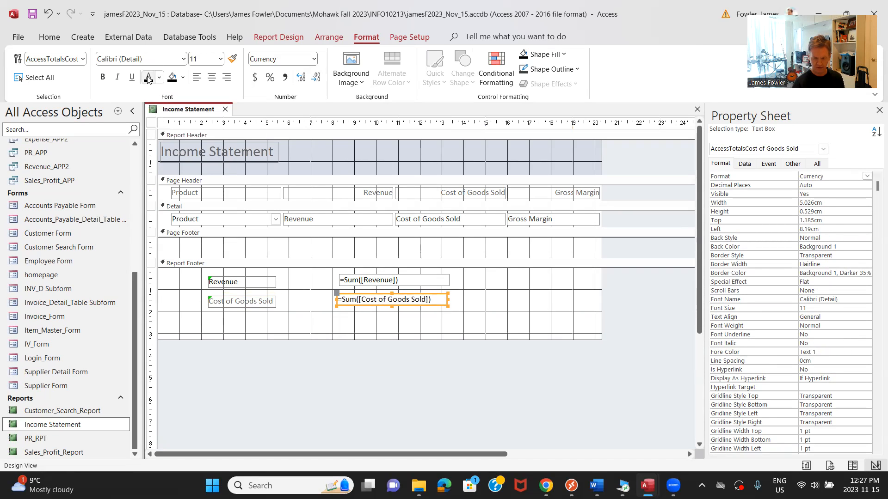
- Save the Income Statement report and check the Revenue and Cost of Goods Sold totals at its end in Report View
right_click(195, 109)
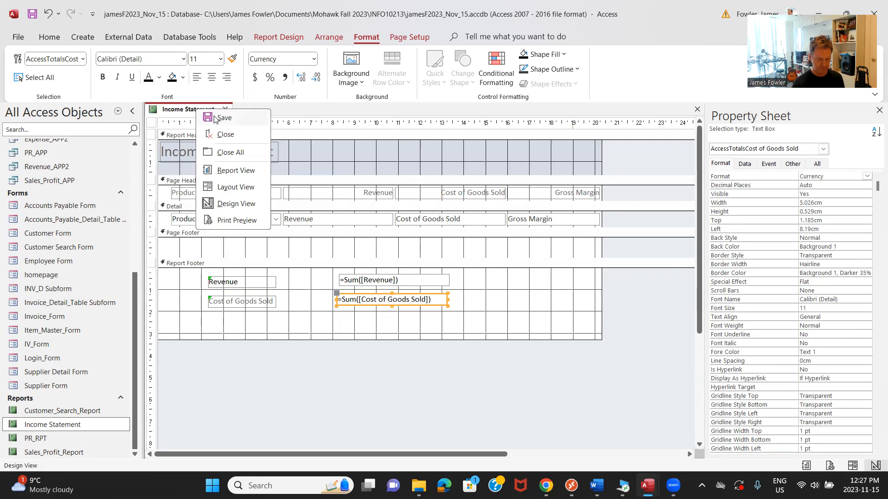
left_click(220, 119)
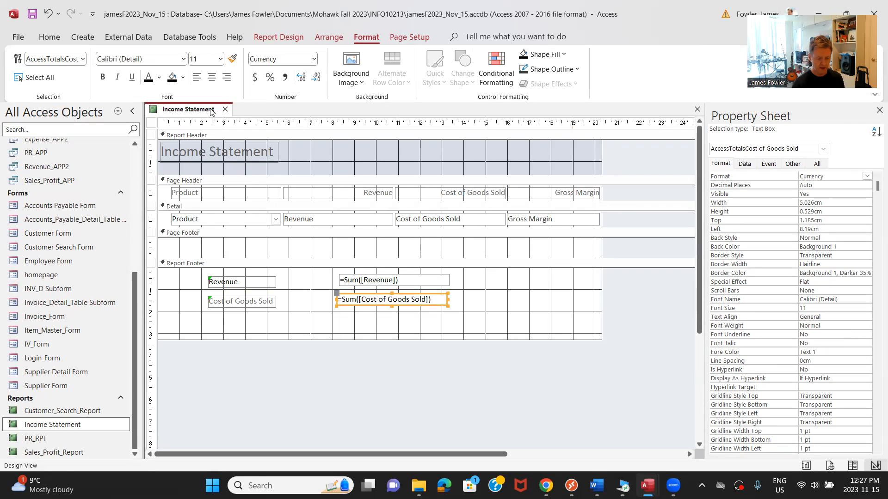
right_click(211, 112)
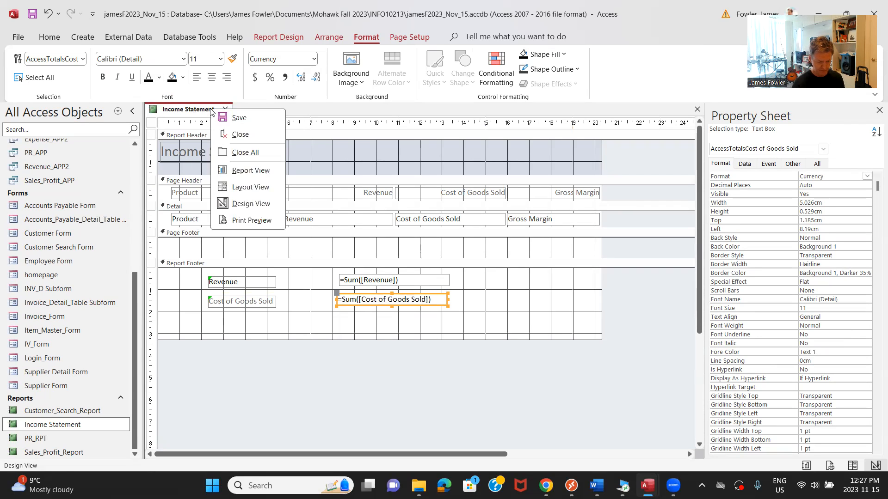
left_click(276, 171)
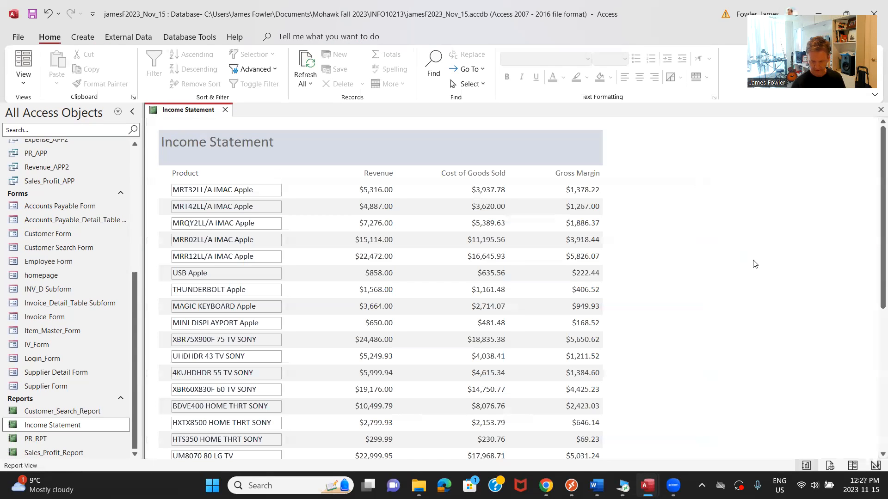
left_click_drag(874, 280, 874, 403)
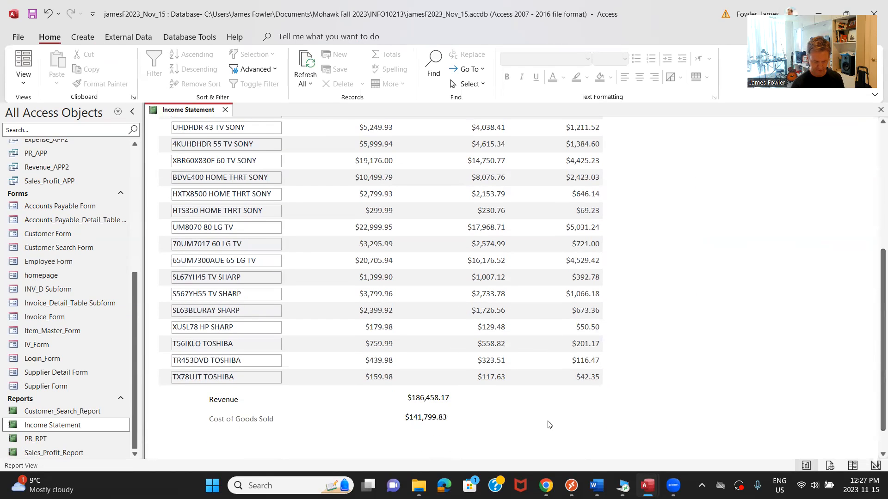
left_click(509, 421)
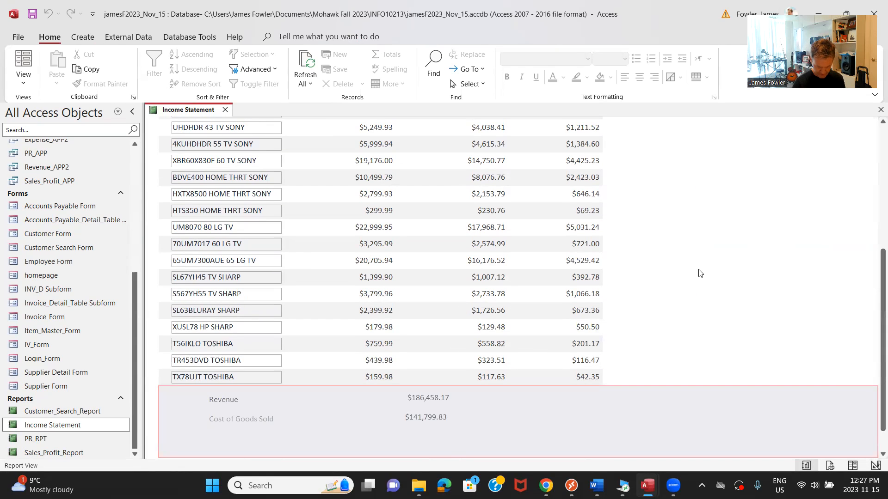
left_click(698, 273)
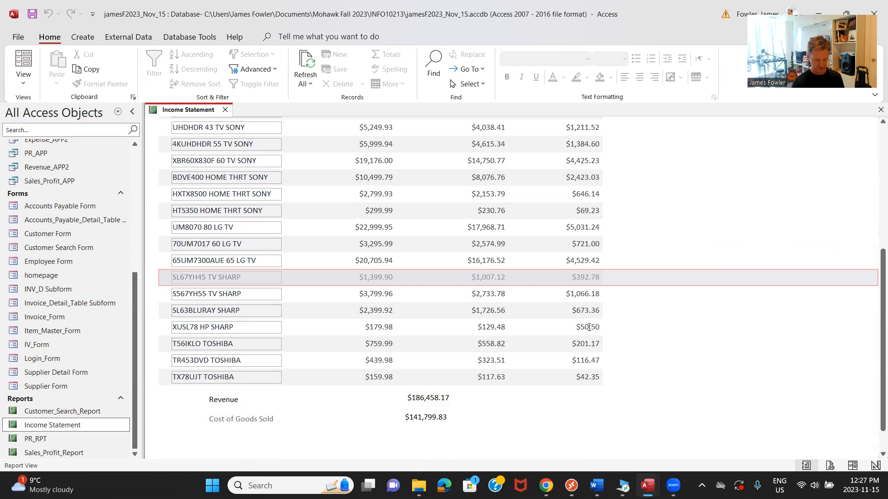
- Return to Design View and set the Cost of Goods Sold footer label's font colour to black (Text 1)
right_click(205, 111)
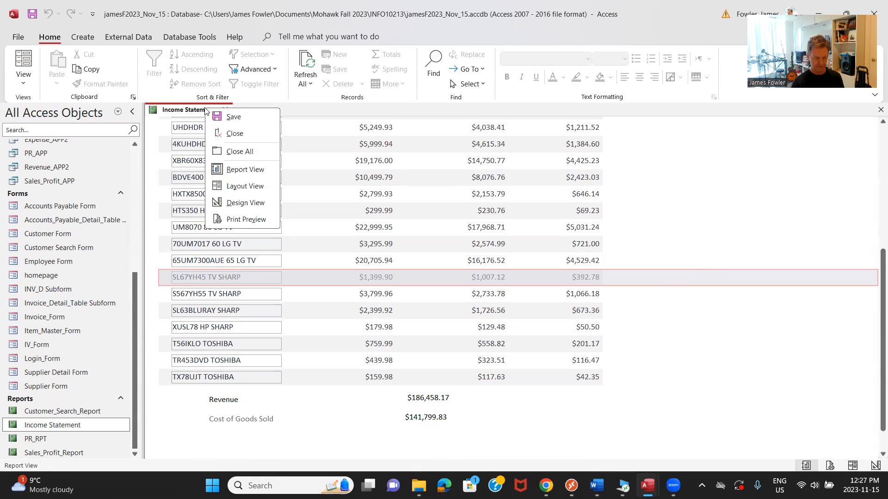
left_click(249, 207)
left_click(259, 306)
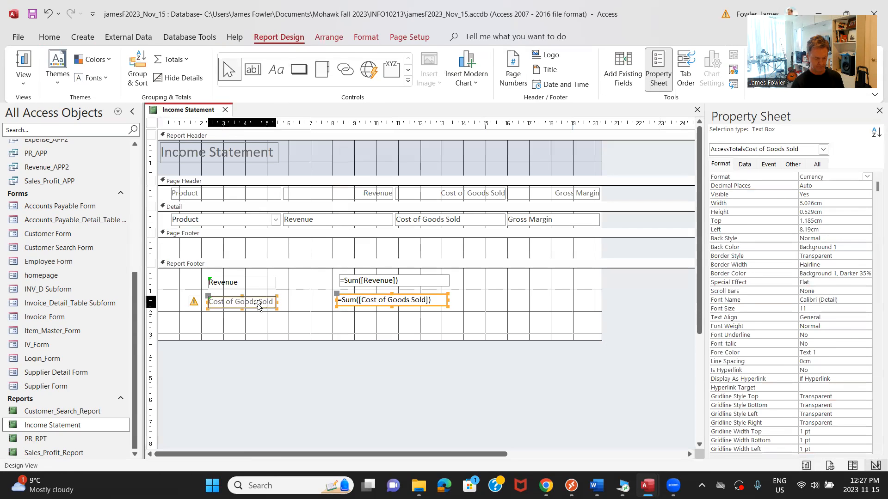
left_click(358, 36)
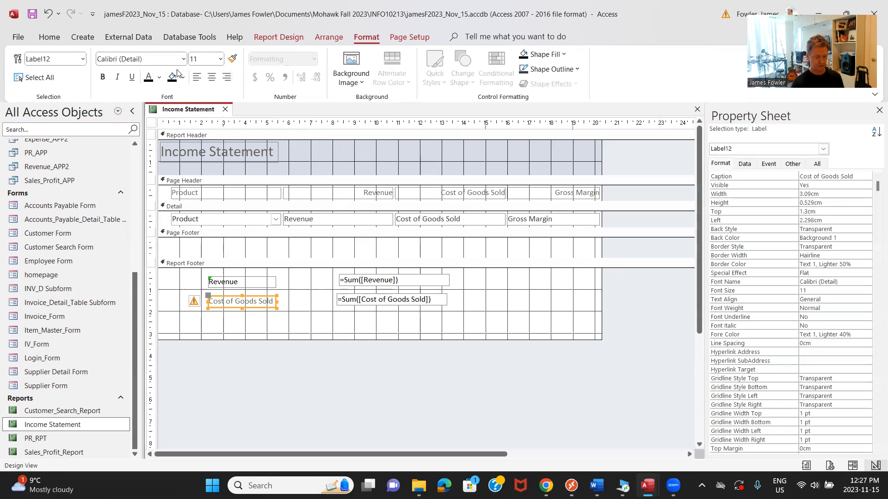
left_click(158, 79)
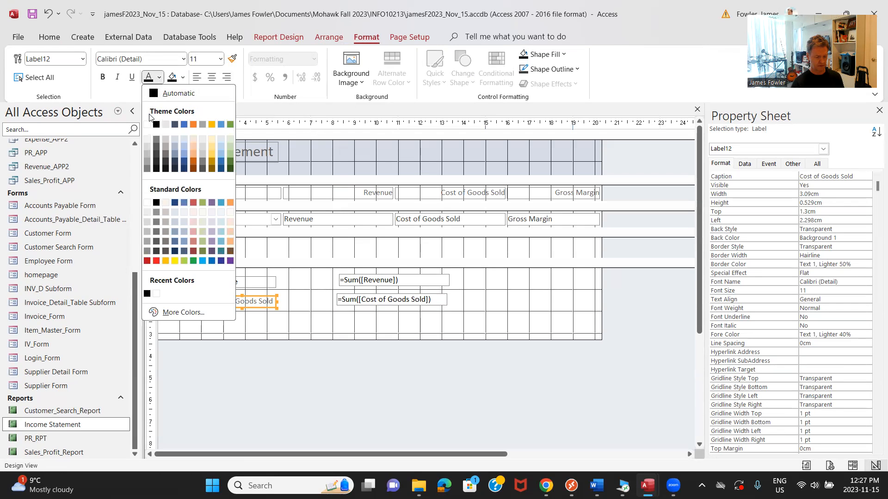
left_click(156, 124)
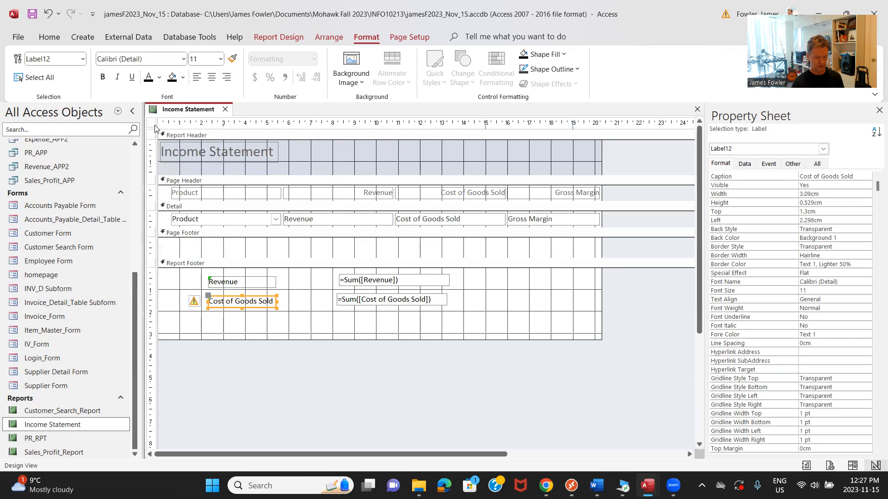
left_click(561, 299)
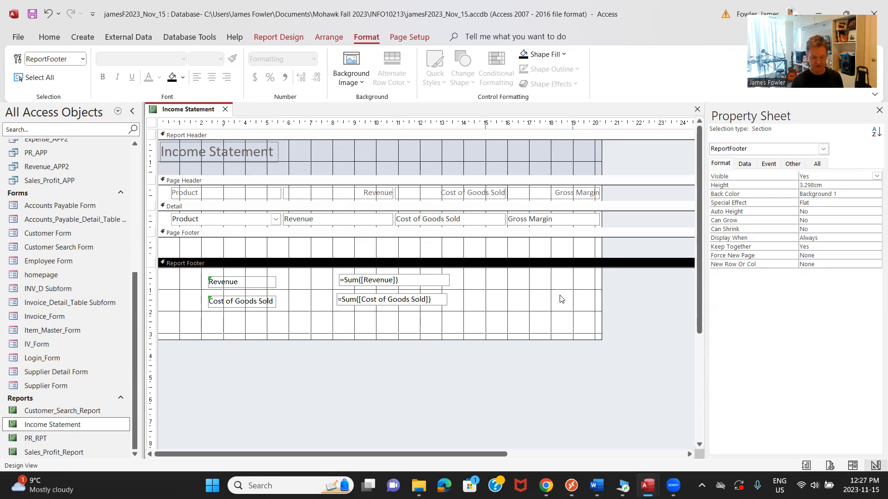
- Add a Sum total for the Gross Margin field to the Report Footer
left_click(557, 224)
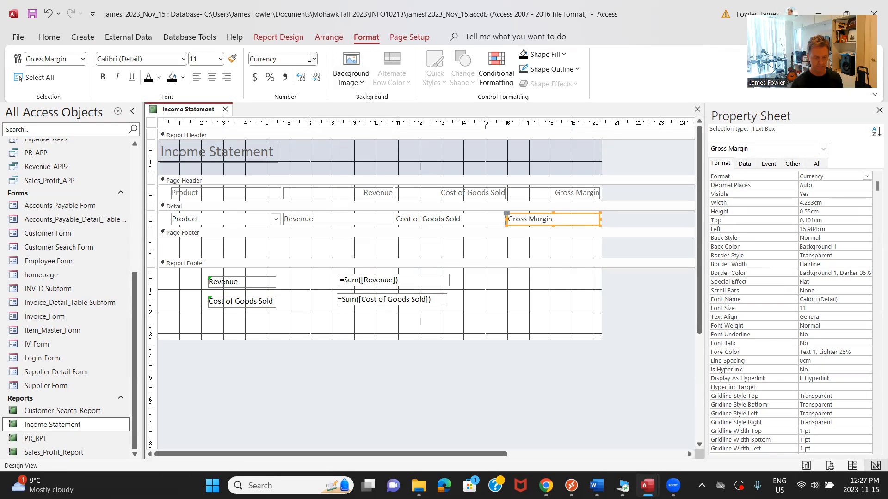
left_click(278, 37)
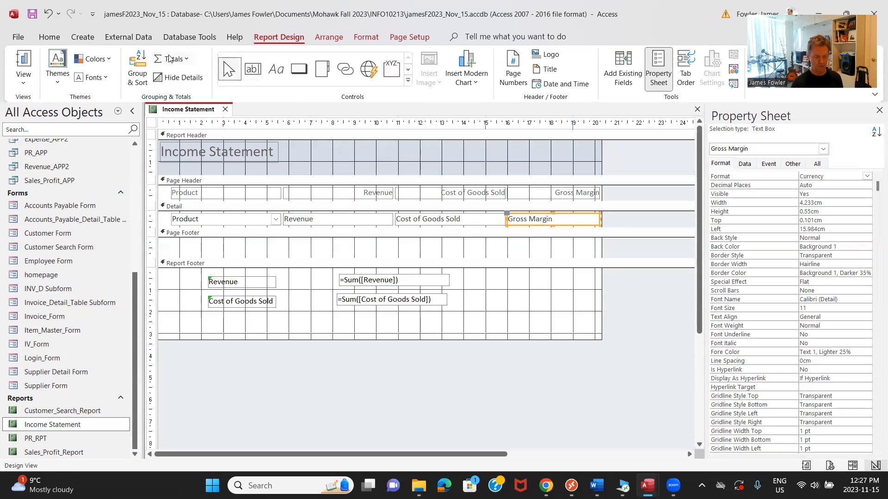
left_click(188, 60)
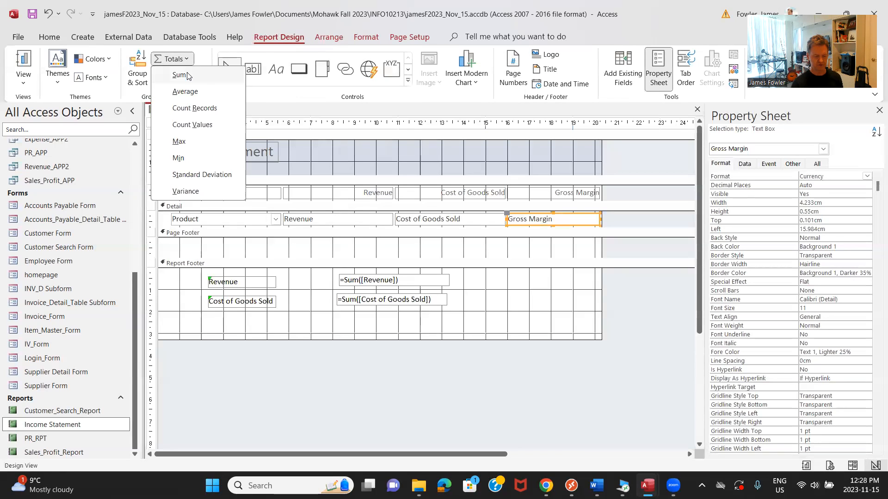
left_click(180, 76)
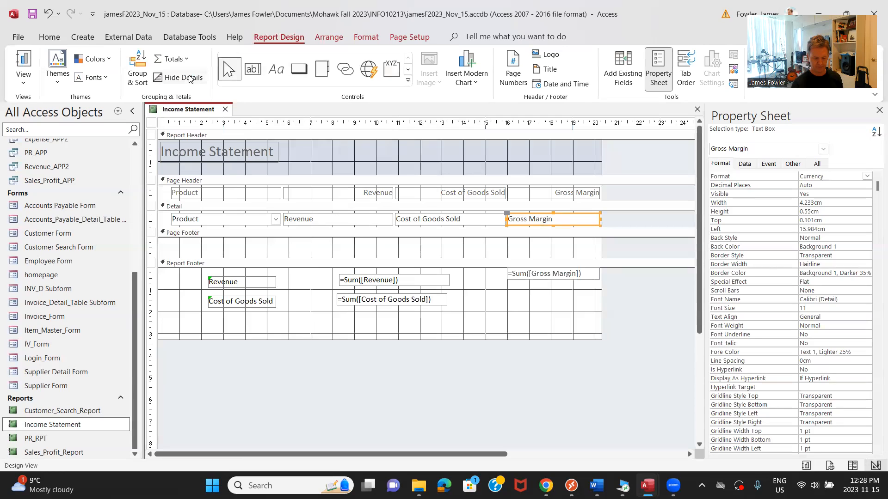
- Move the =Sum([Gross Margin]) text box below the Cost of Goods Sold total, 8.19 cm from the left and 1.905 cm from the section's top
left_click(592, 277)
key("Down")
key("Down")
key("Left")
key("Left")
key("Left")
key("Left")
key("Left")
key("Left")
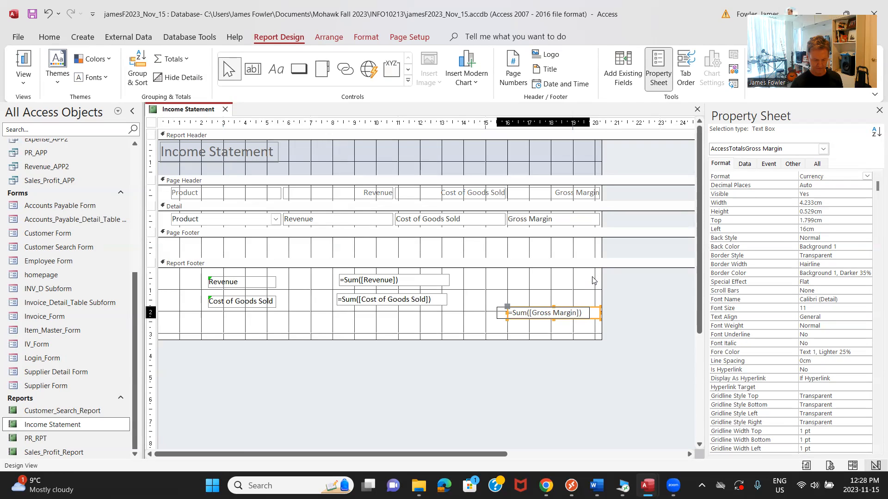
key("Down")
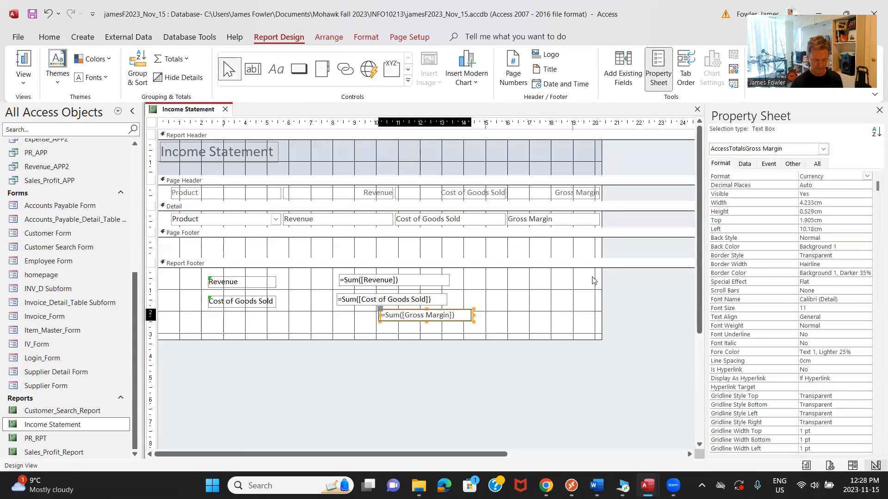
key("Left")
key("Left")
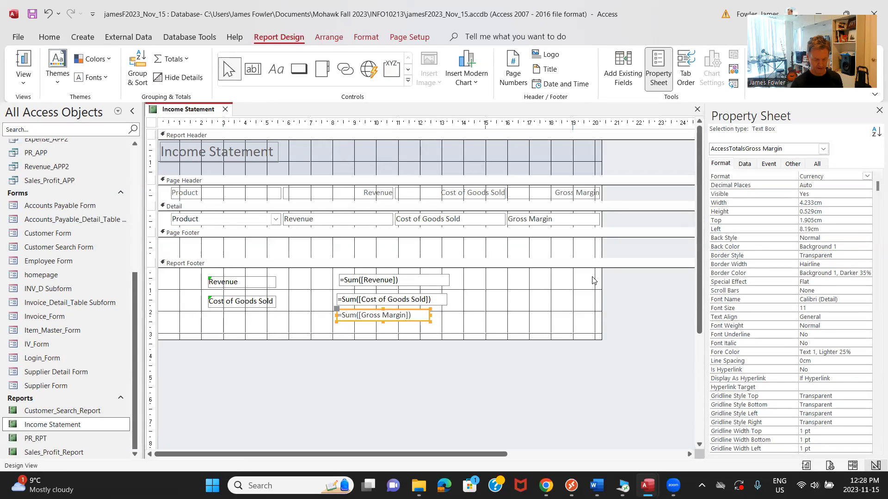
left_click(598, 309)
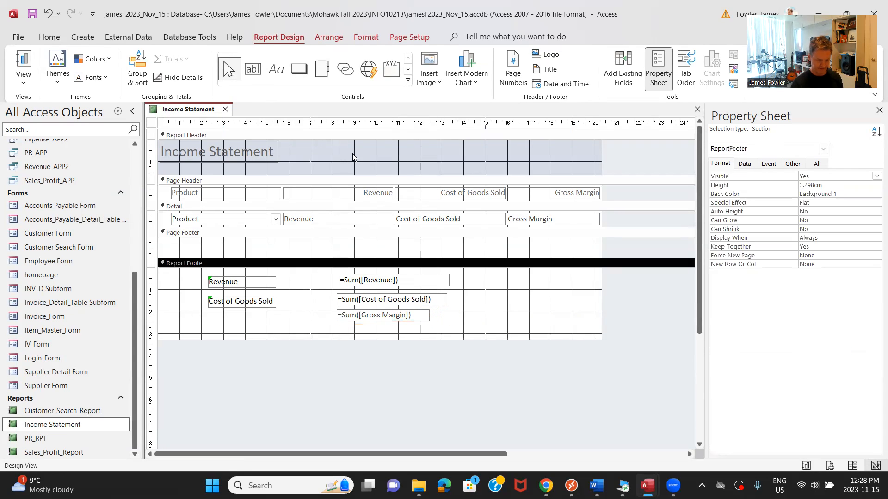
- Add a "Gross Margin" label in the Report Footer below the Cost of Goods Sold label
left_click(277, 72)
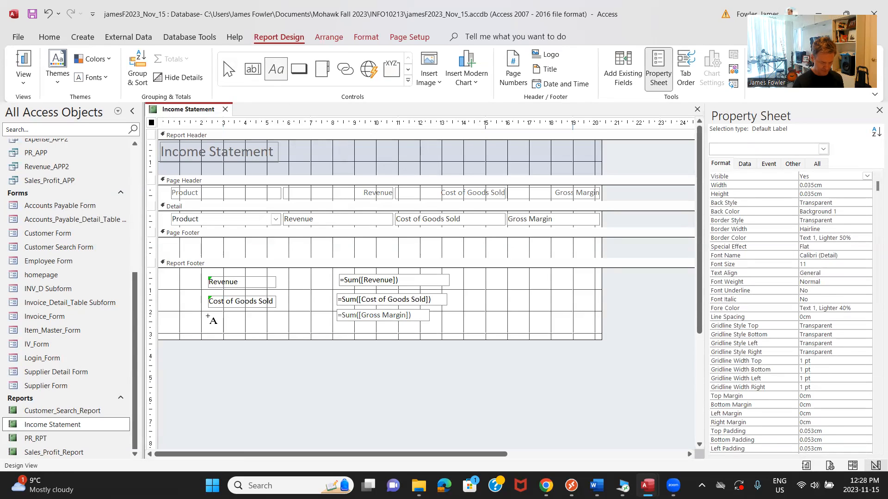
left_click_drag(209, 316, 278, 327)
type("Gross Margin")
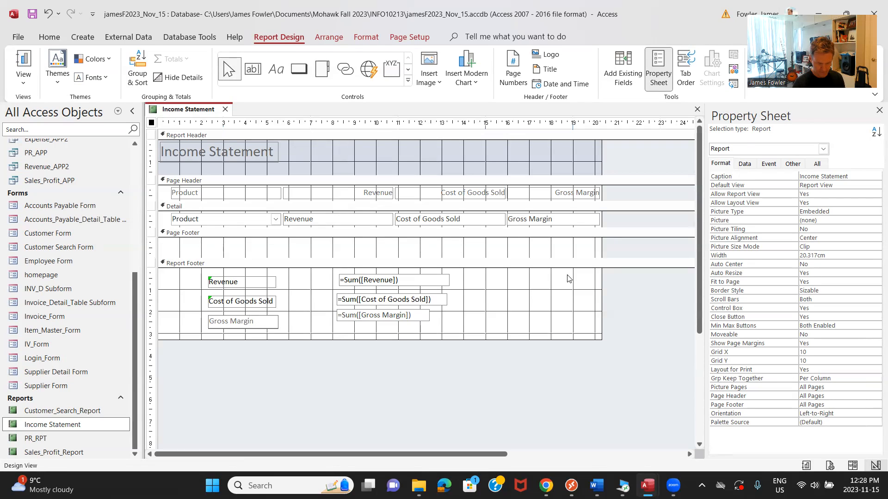
left_click(568, 279)
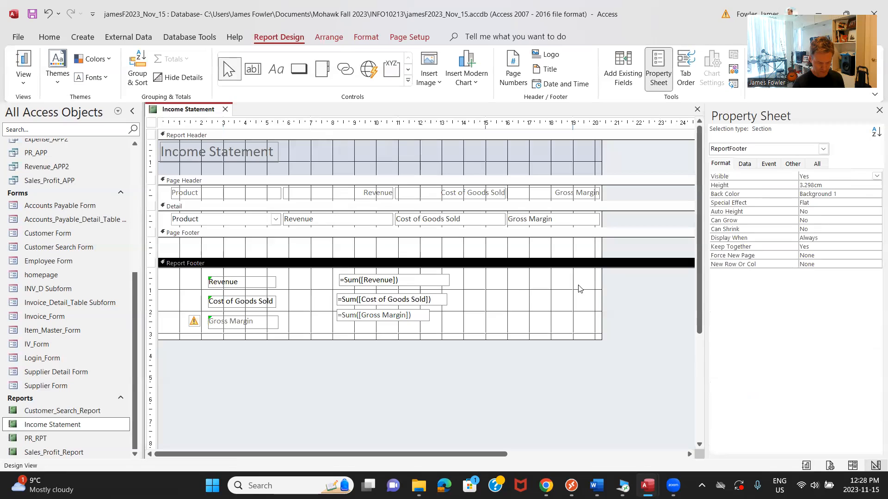
- Set the font colour of the Gross Margin footer label and the =Sum([Gross Margin]) text box to black (Text 1)
left_click(267, 325)
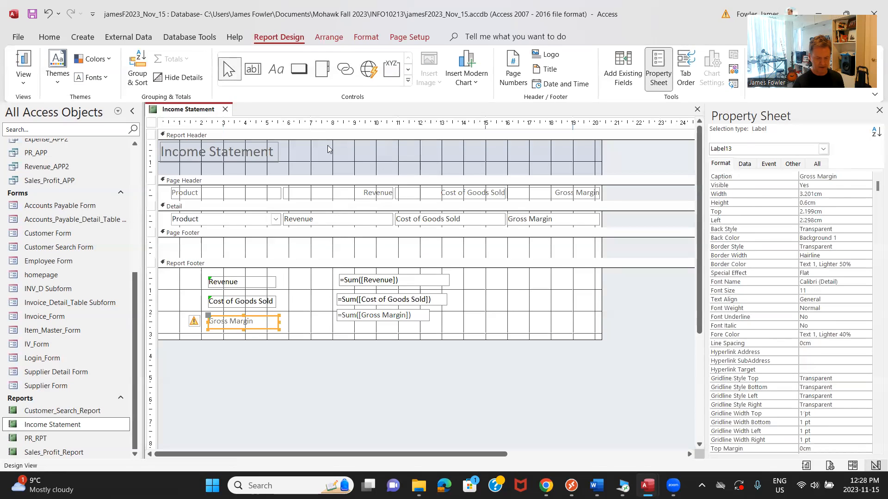
left_click(357, 37)
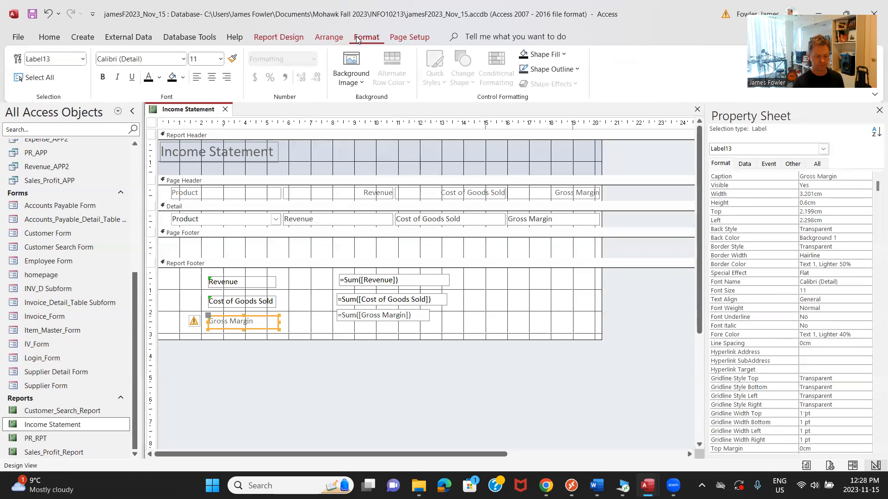
left_click(158, 78)
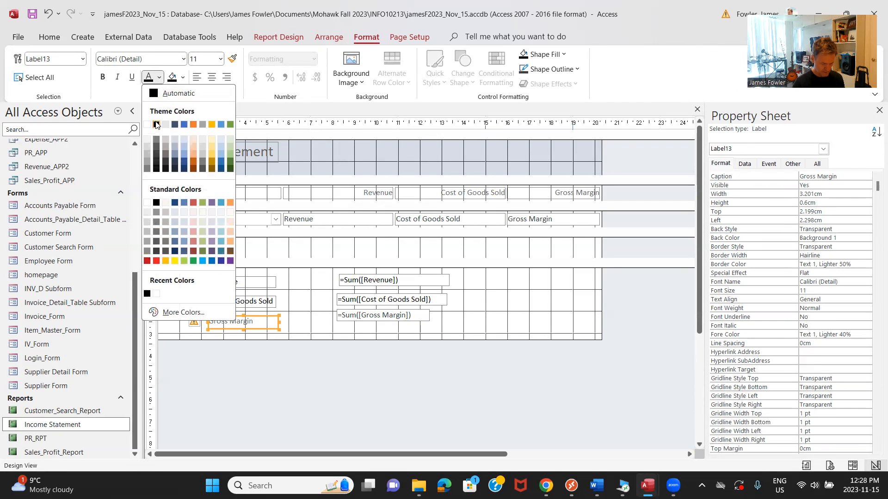
left_click(156, 125)
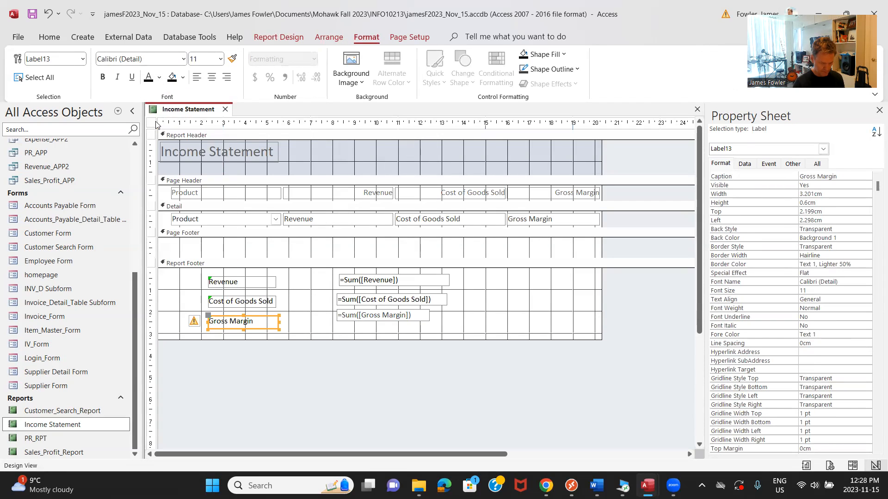
left_click(422, 319)
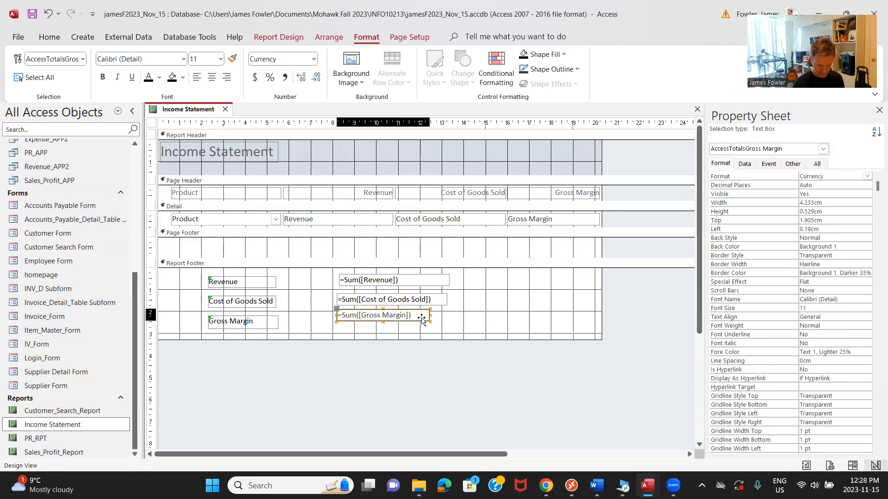
left_click(159, 78)
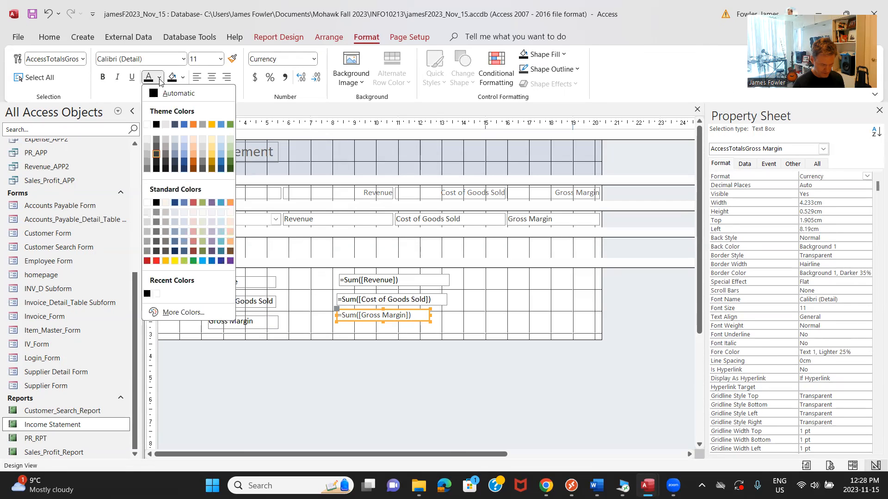
left_click(157, 125)
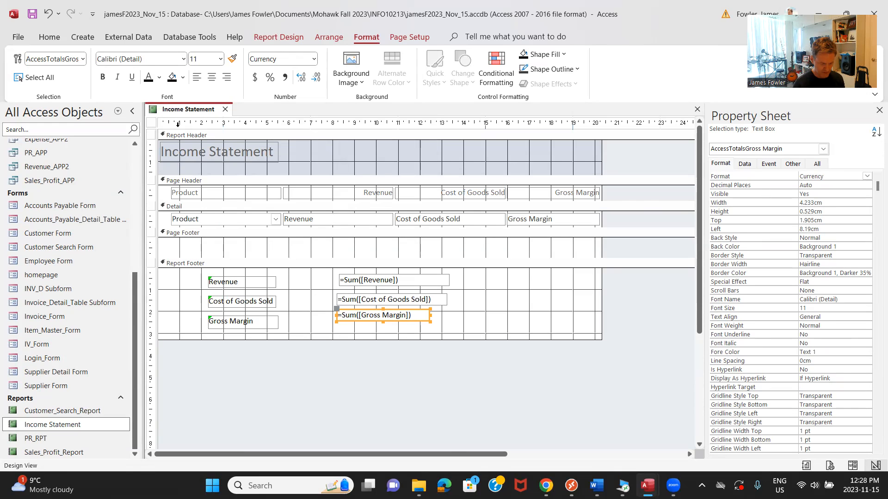
- Save the Income Statement report and review its product rows and footer totals in Report View
right_click(198, 110)
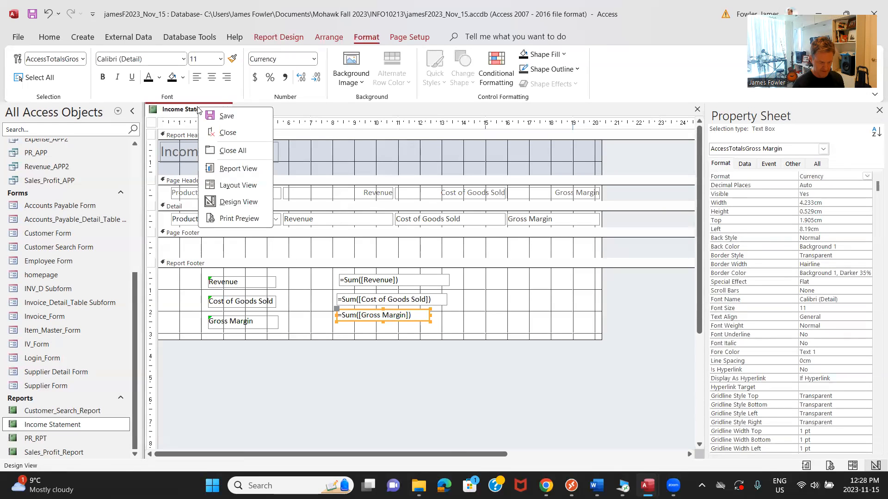
left_click(228, 118)
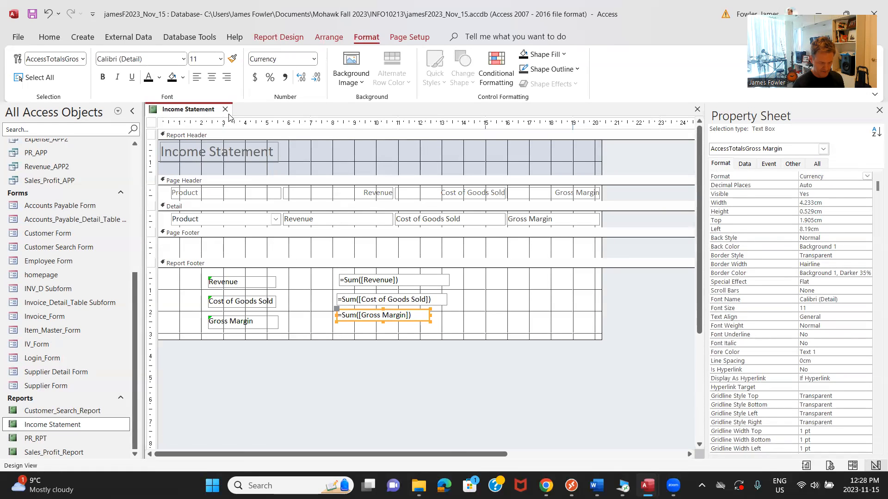
right_click(188, 103)
left_click(175, 118)
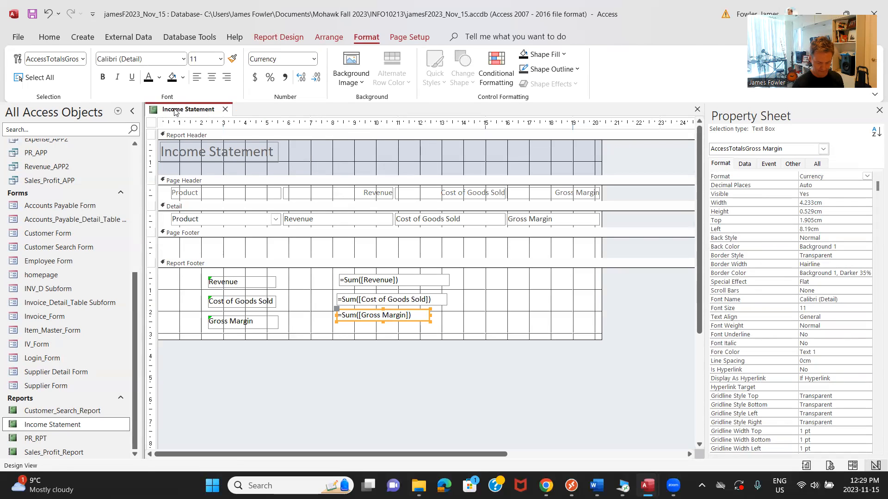
right_click(175, 113)
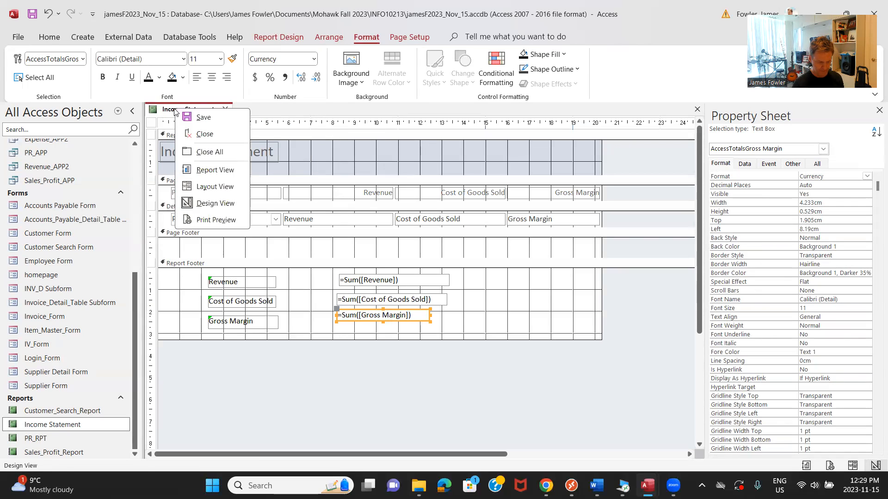
left_click(213, 170)
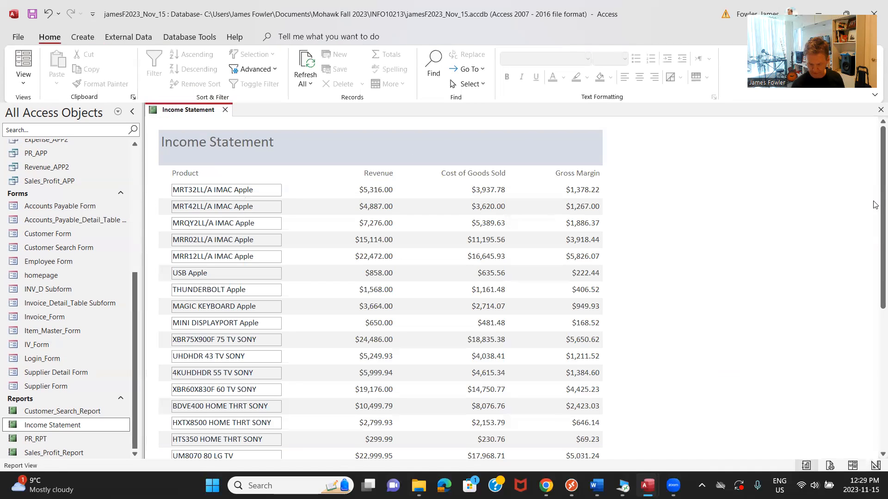
left_click_drag(875, 217, 876, 406)
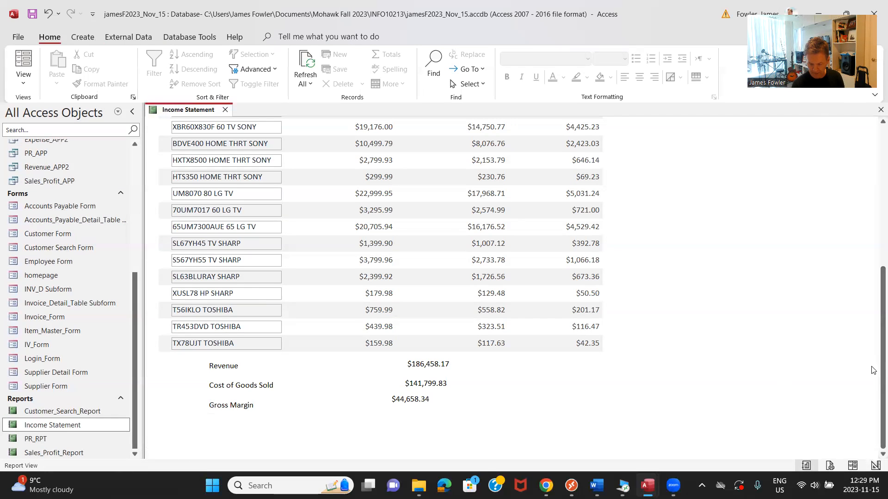
left_click_drag(874, 370, 874, 237)
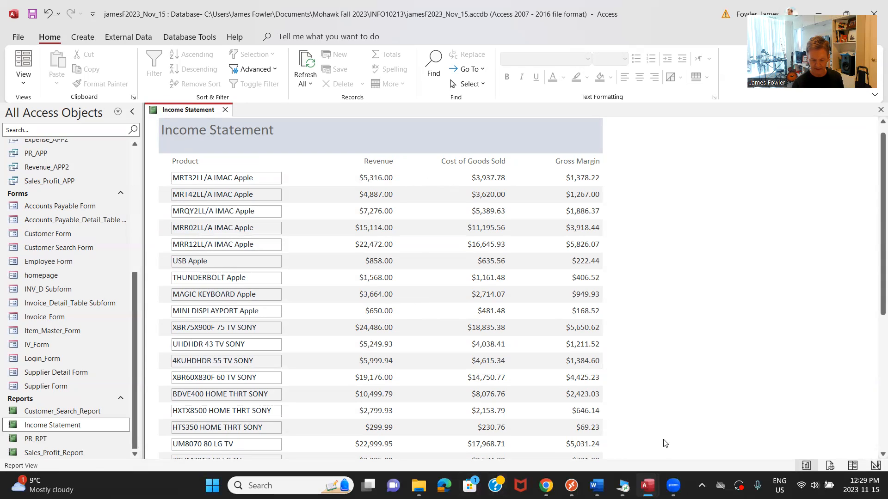
- Compare with the Income Statement 2 report in the other Access database, then return to the Income Statement report
mouse_move(648, 486)
left_click(712, 411)
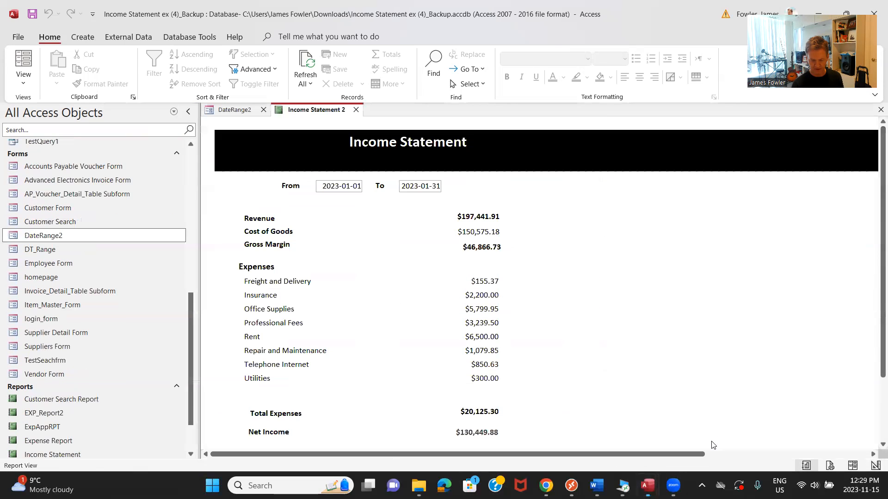
mouse_move(657, 483)
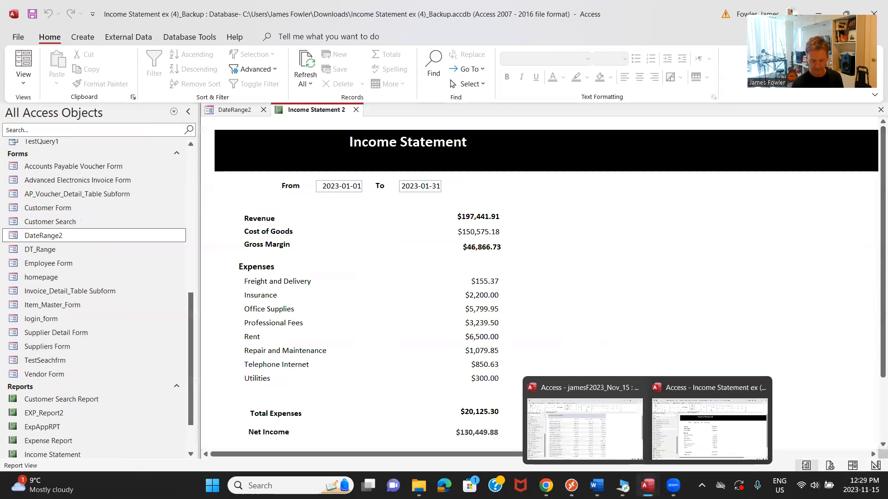
left_click(619, 439)
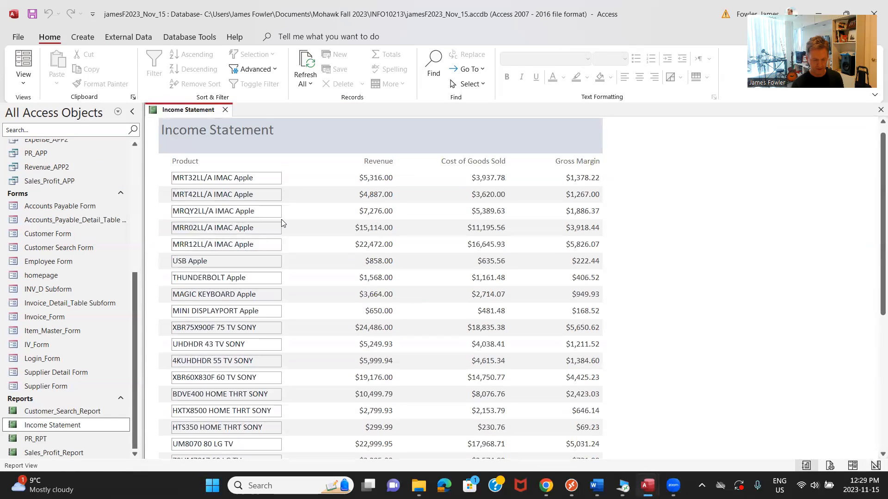
- Return to Design View and set the Detail section's alternate row colour to No Color
right_click(197, 111)
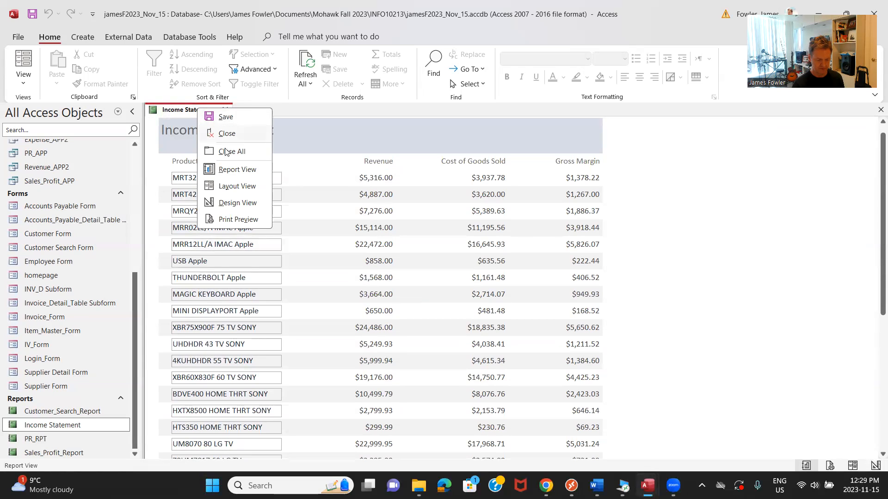
left_click(250, 204)
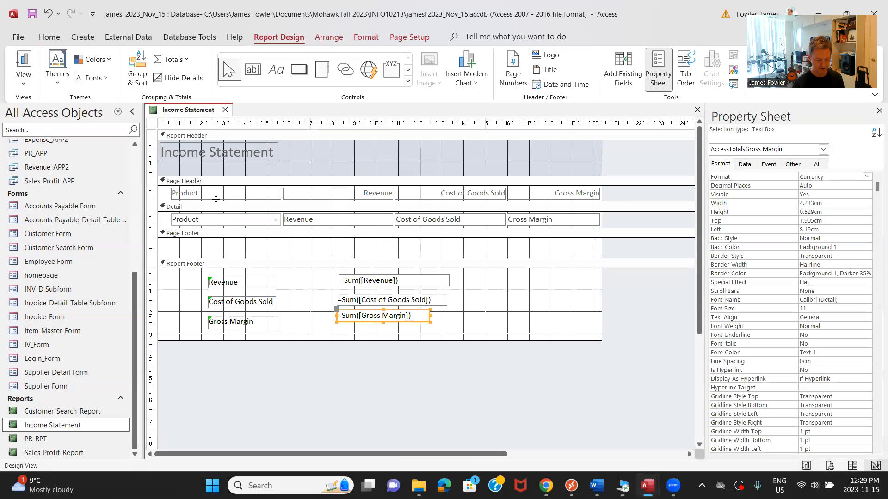
left_click(170, 209)
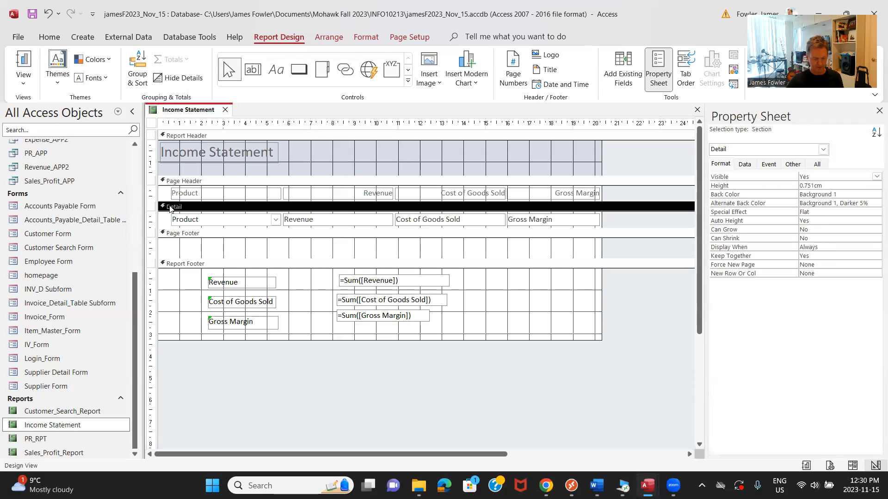
left_click(356, 38)
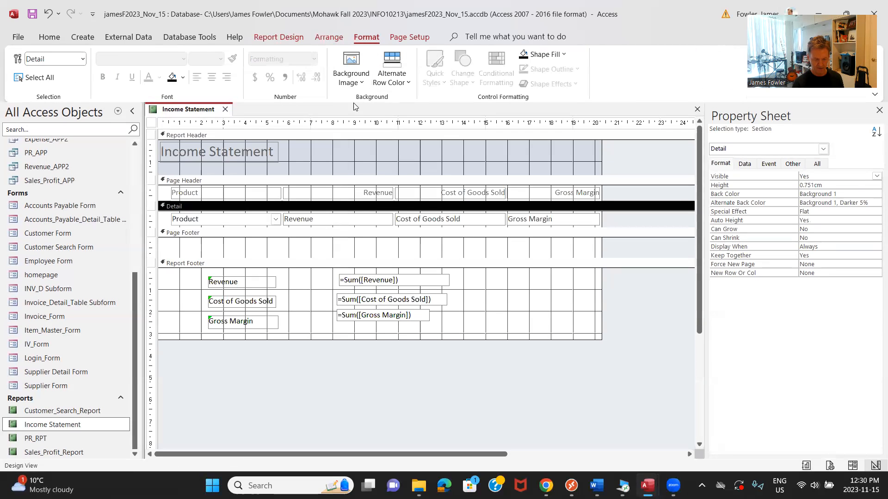
left_click(406, 83)
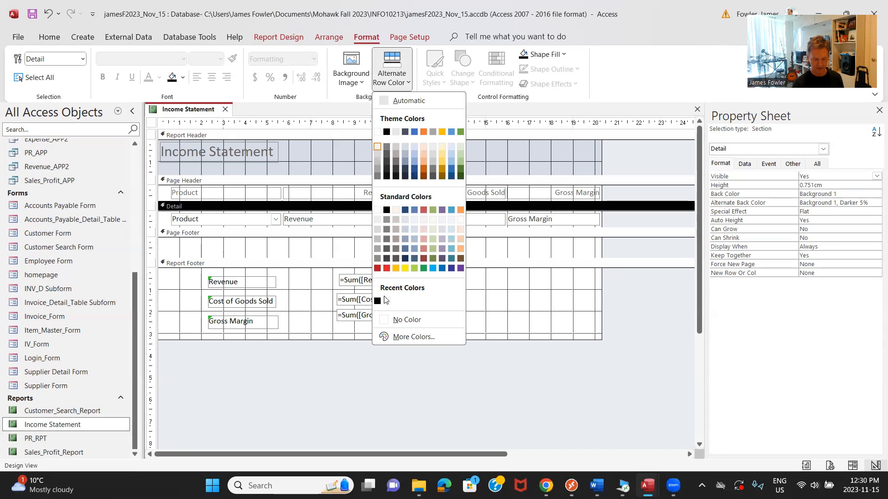
left_click(386, 320)
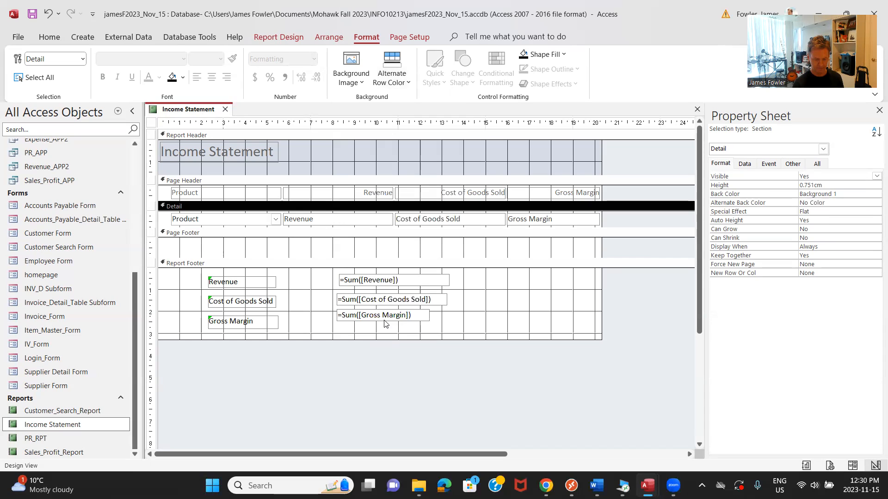
- Save the report and examine the Detail rows' shading in Report View
right_click(198, 111)
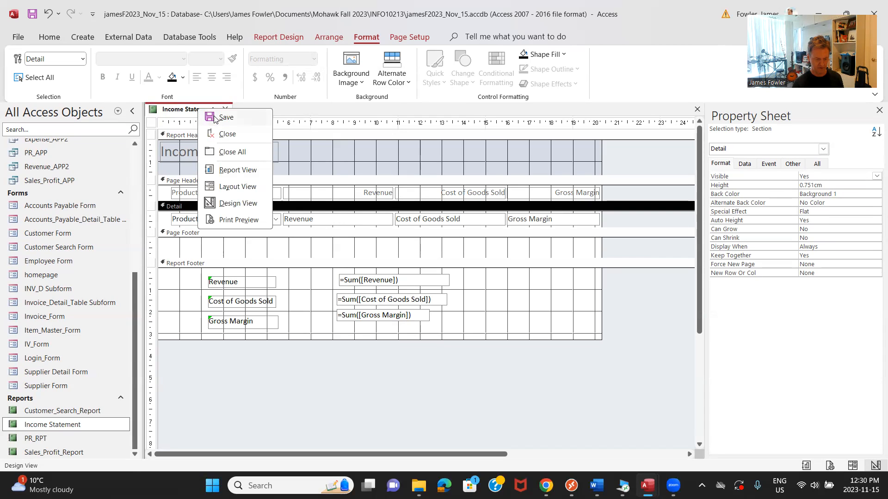
left_click(214, 116)
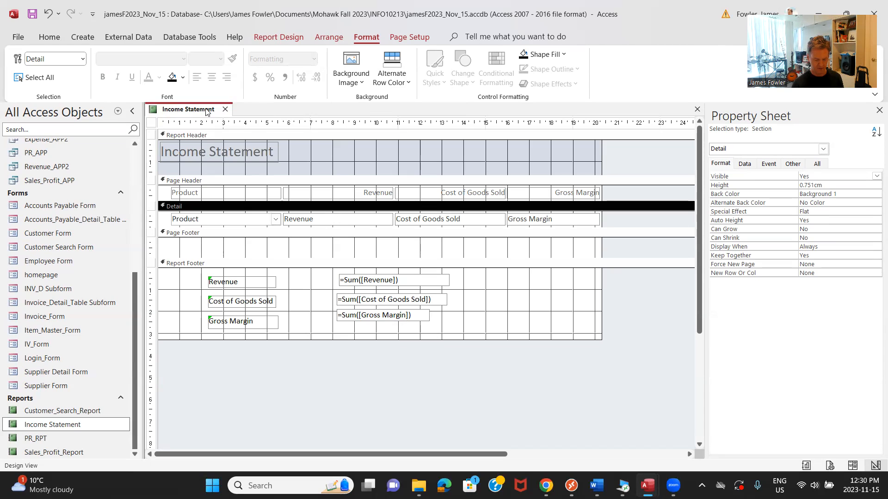
right_click(206, 112)
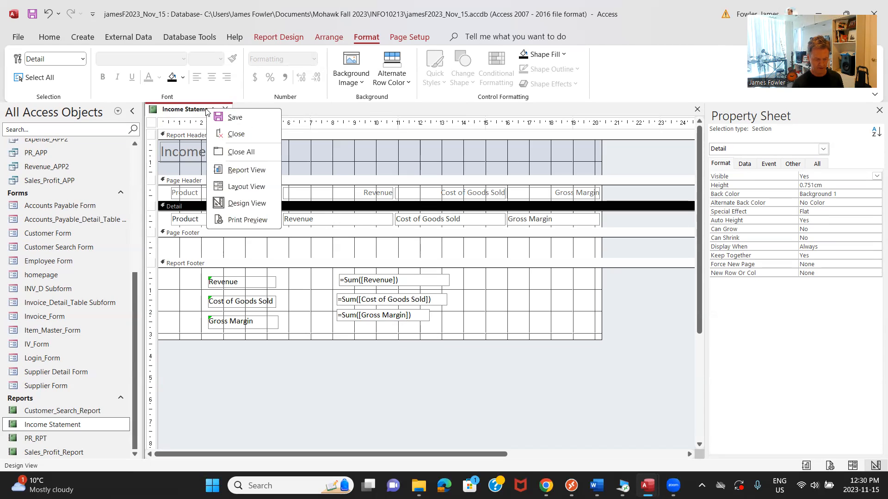
left_click(233, 170)
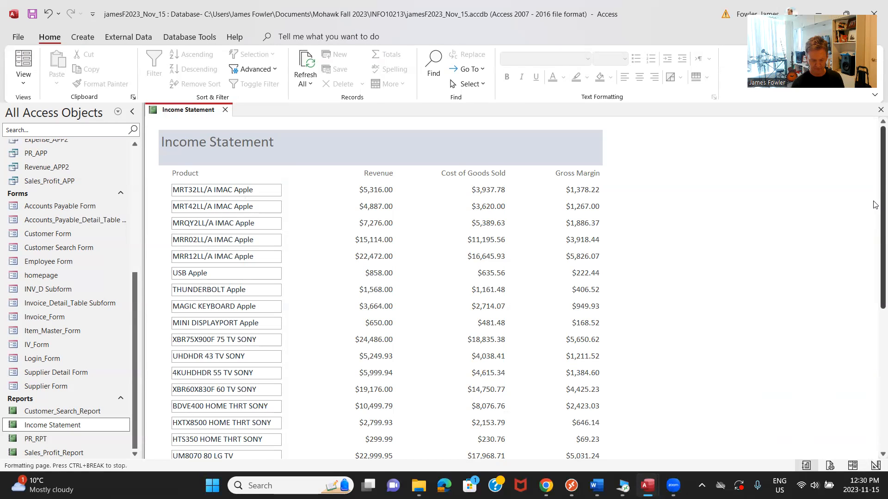
scroll(876, 205, "down", 5)
scroll(876, 336, "down", 3)
scroll(875, 296, "up", 7)
scroll(876, 200, "up", 1)
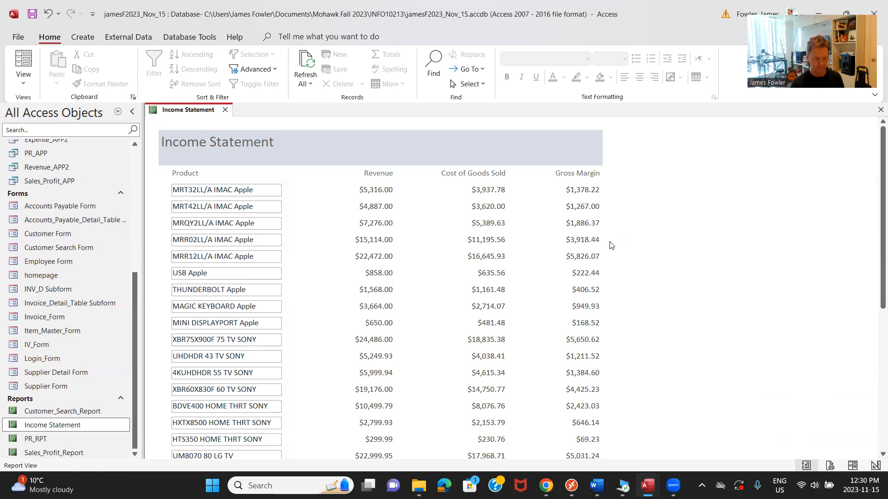
- Return to Design View and delete the Product, Revenue, Cost of Goods Sold and Gross Margin labels from the Page Header
right_click(210, 109)
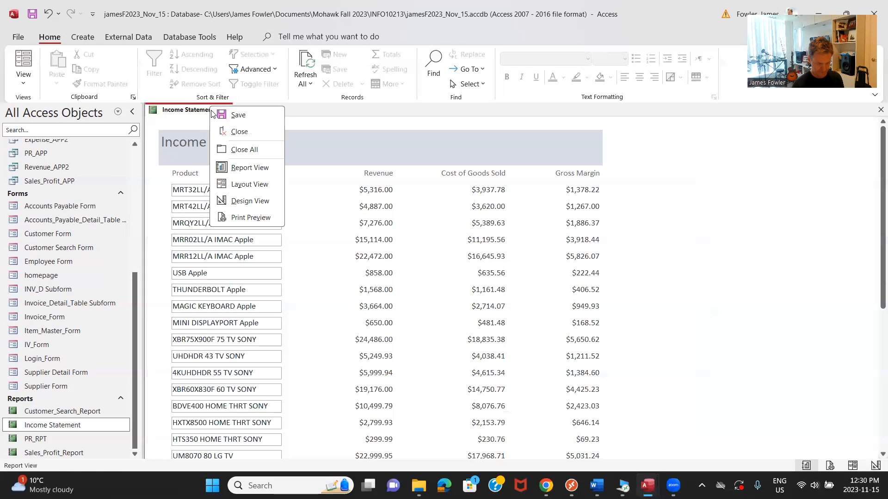
left_click(265, 202)
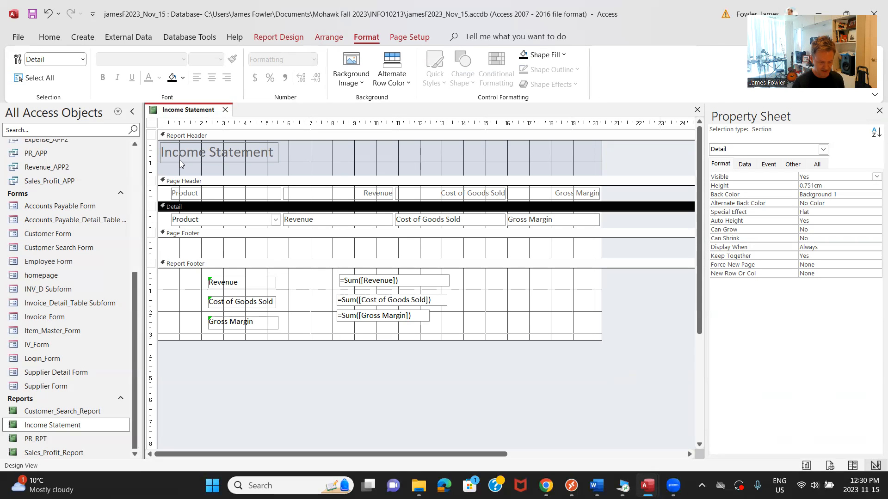
left_click(228, 193)
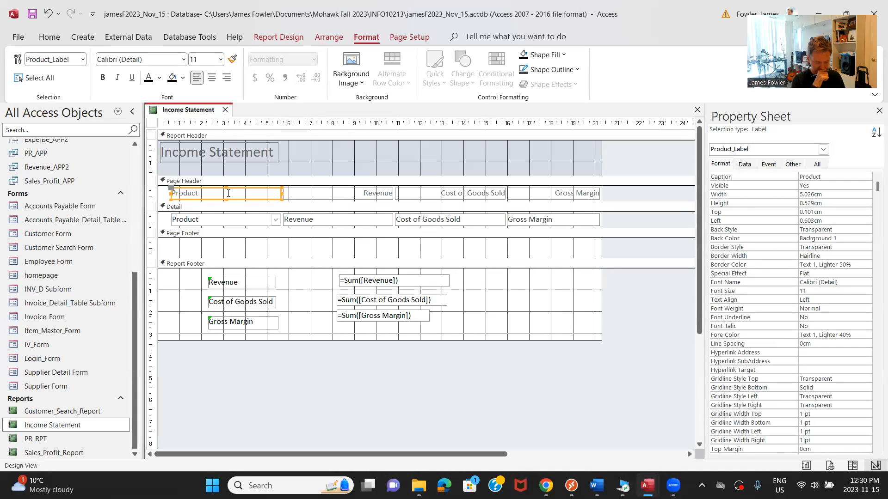
left_click(326, 195, "shift")
left_click(417, 195, "shift")
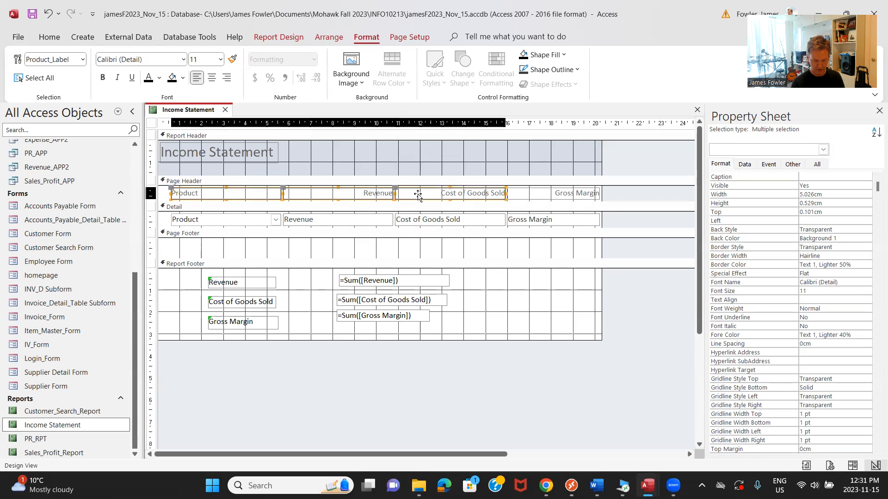
left_click(540, 191, "shift")
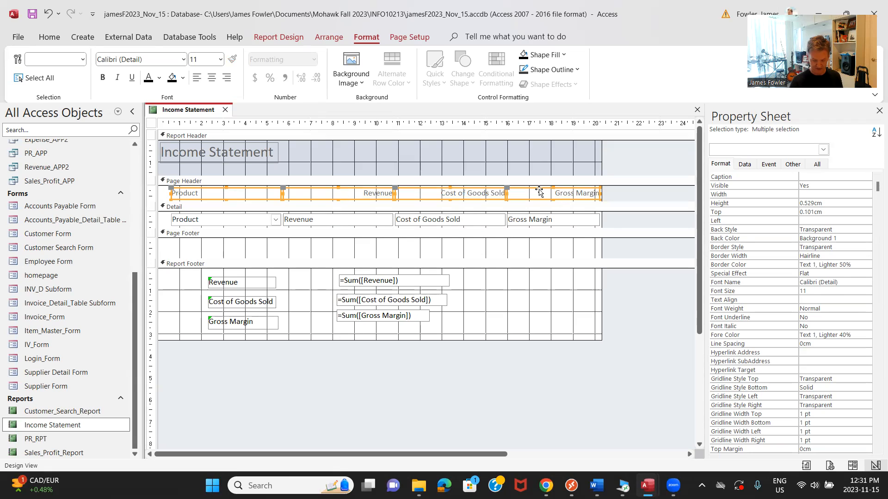
key("Delete")
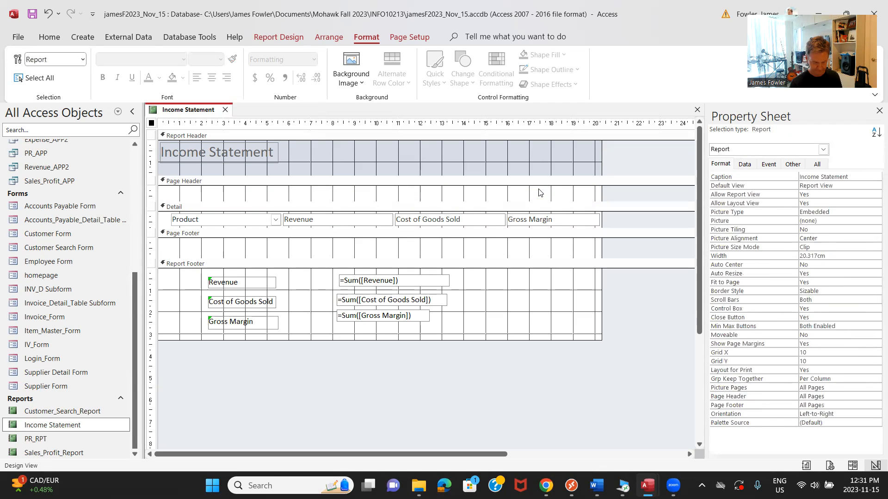
- Delete the Product, Revenue, Cost of Goods Sold and Gross Margin fields from the Detail section
left_click(196, 222)
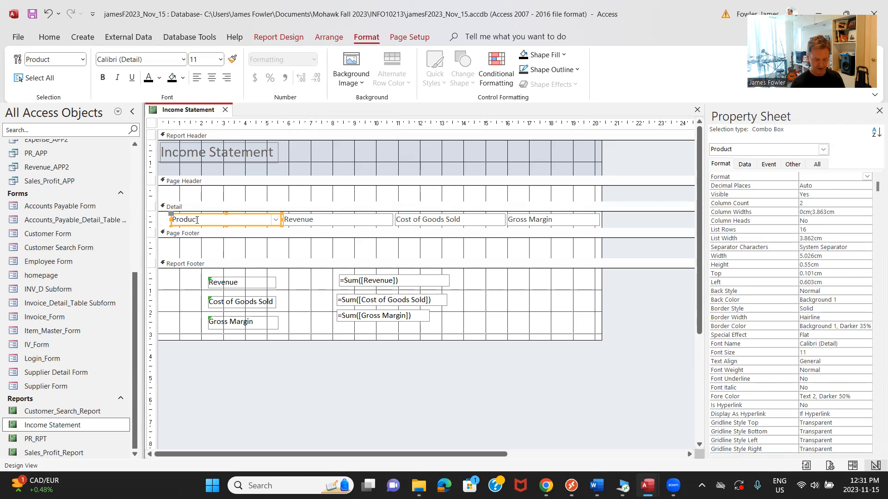
left_click(329, 221, "shift")
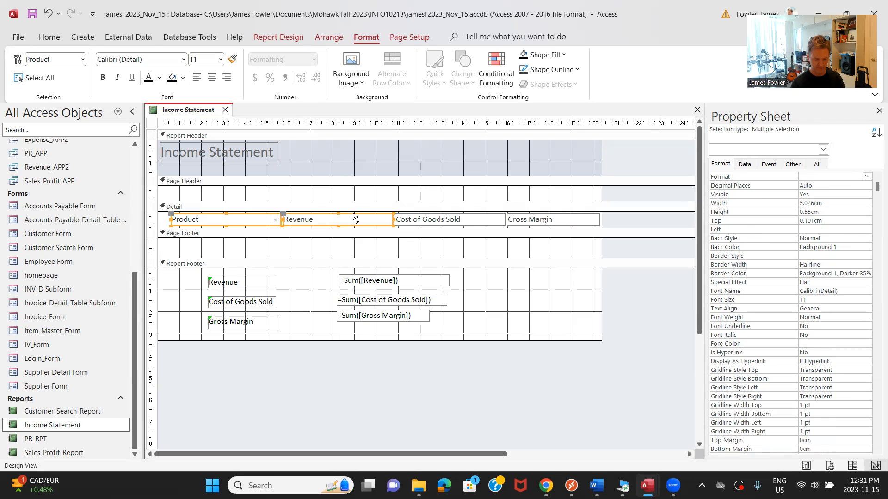
left_click(414, 221, "shift")
left_click(524, 221, "shift")
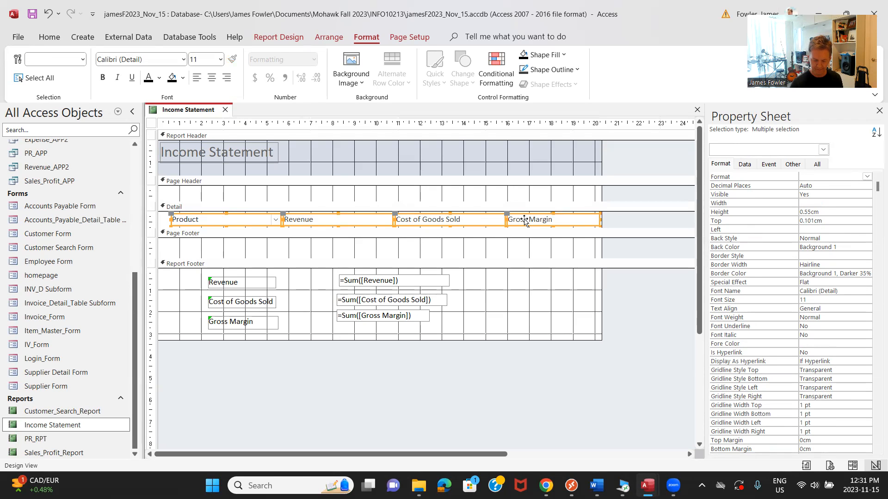
key("Delete")
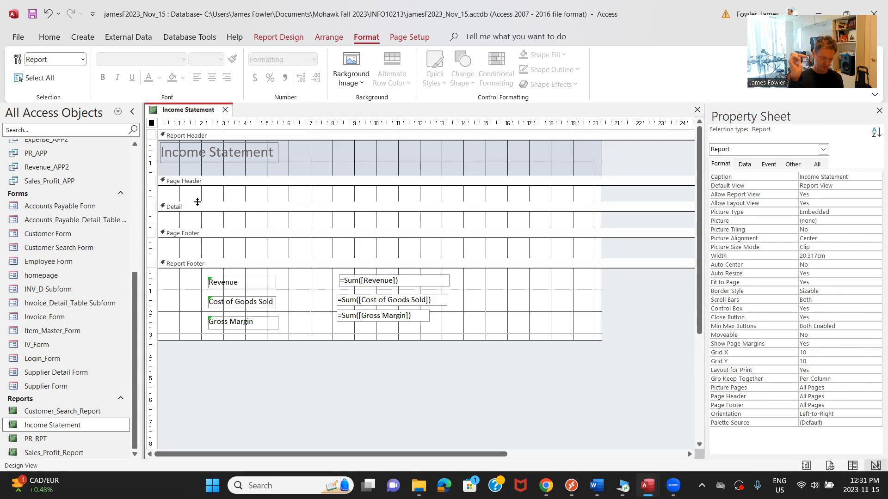
- Collapse the empty Page Header, Detail and Page Footer sections to zero height
left_click_drag(198, 202, 201, 184)
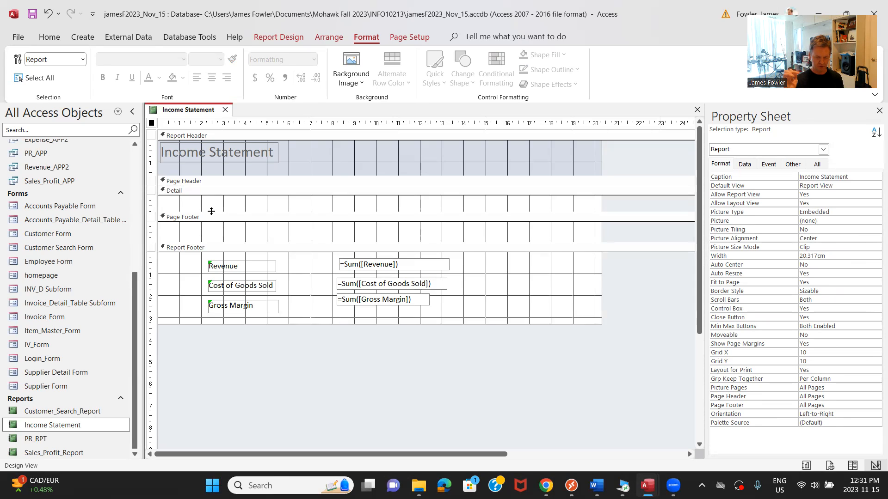
left_click_drag(211, 210, 213, 191)
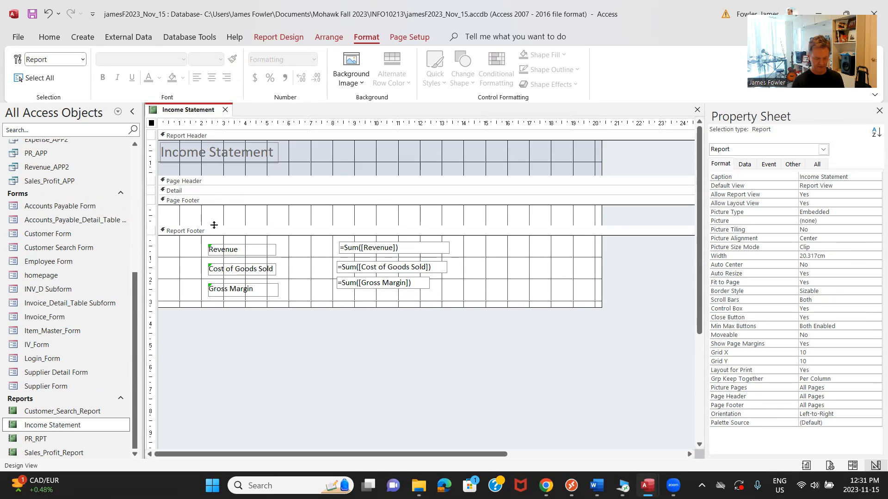
left_click_drag(214, 226, 223, 204)
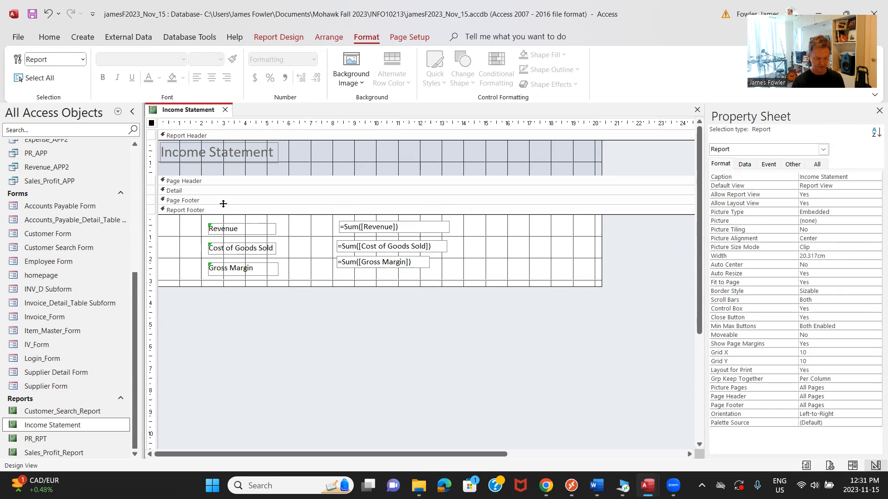
- Examine the report in Report View, compare it with Income Statement 2 in the other Access database, and return to the Income Statement report
right_click(197, 111)
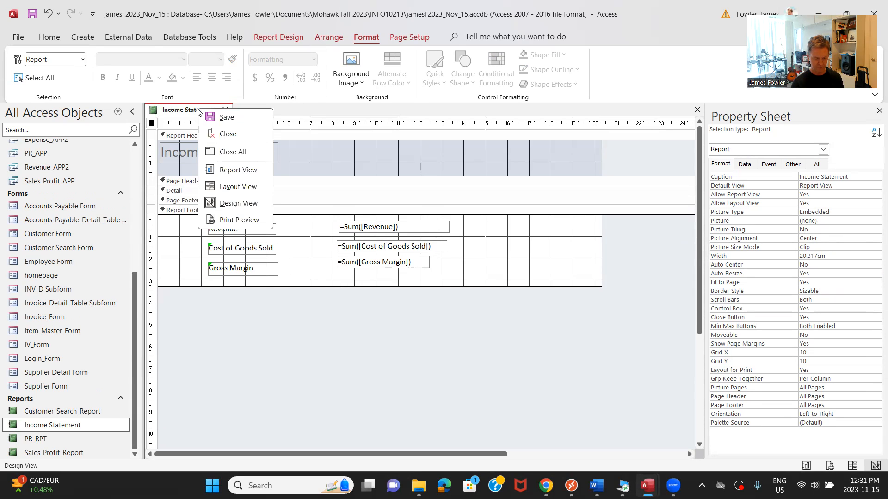
left_click(227, 170)
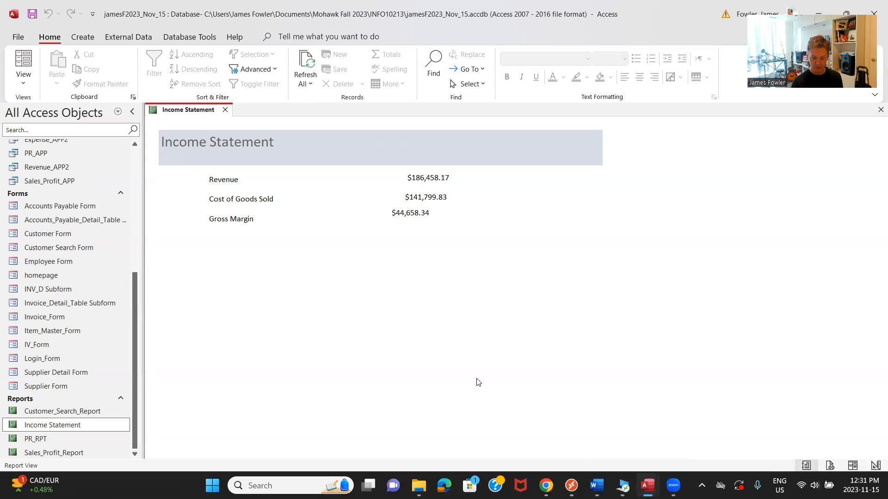
mouse_move(647, 486)
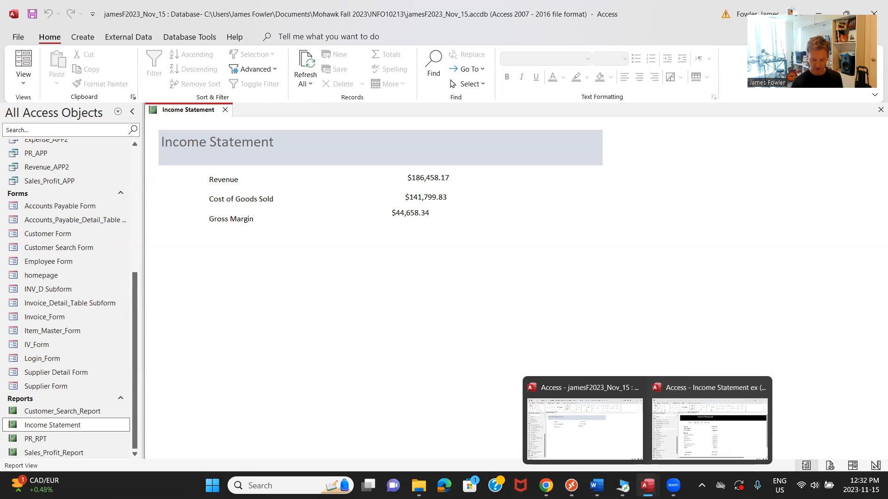
left_click(712, 448)
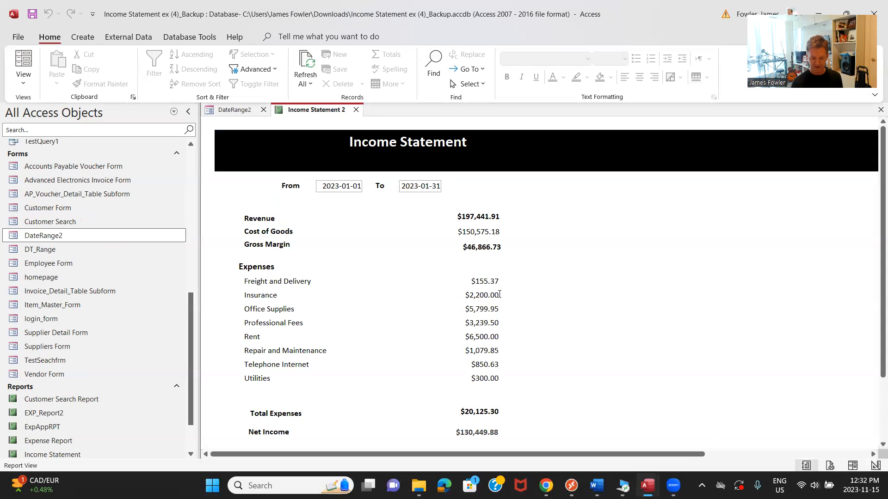
mouse_move(648, 485)
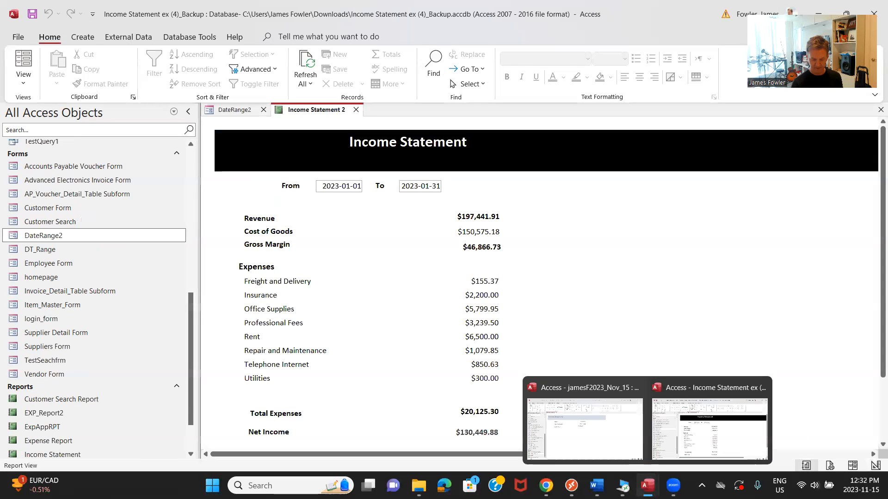
left_click(606, 444)
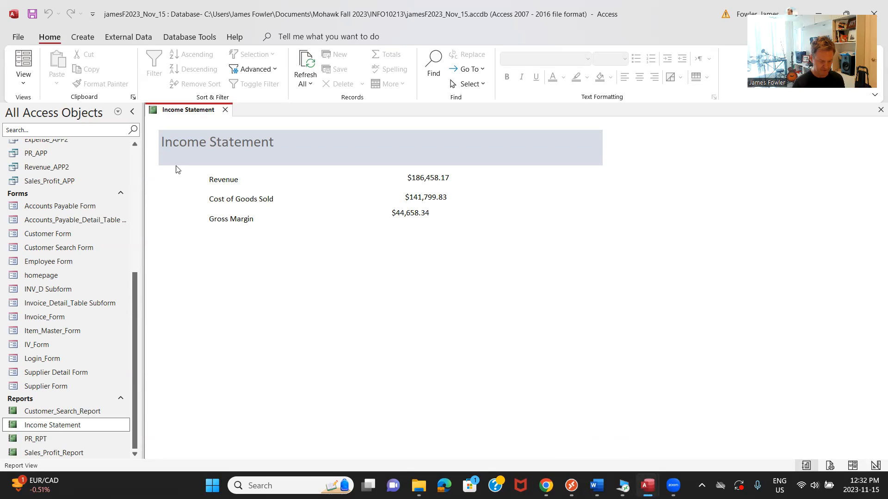
- In Layout View, move the three footer labels and their totals down together, placing the Revenue total about 2.2 cm below the Report Footer's upper edge
right_click(191, 111)
left_click(231, 187)
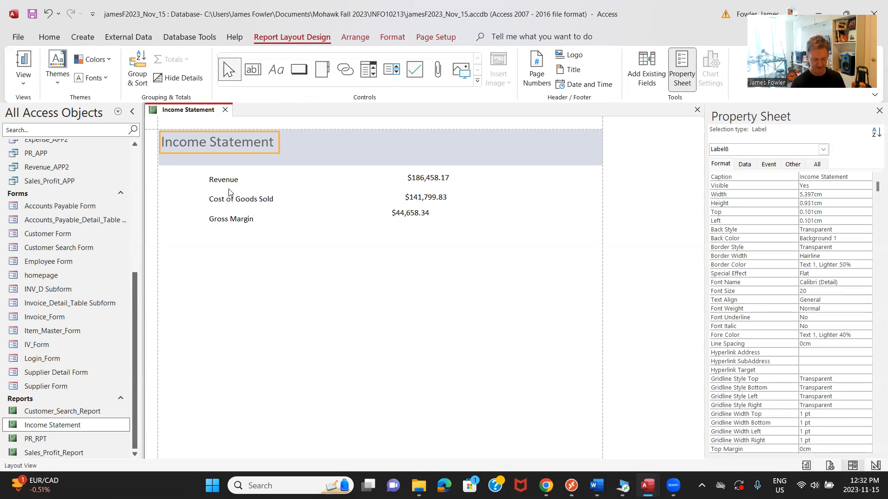
left_click(229, 182)
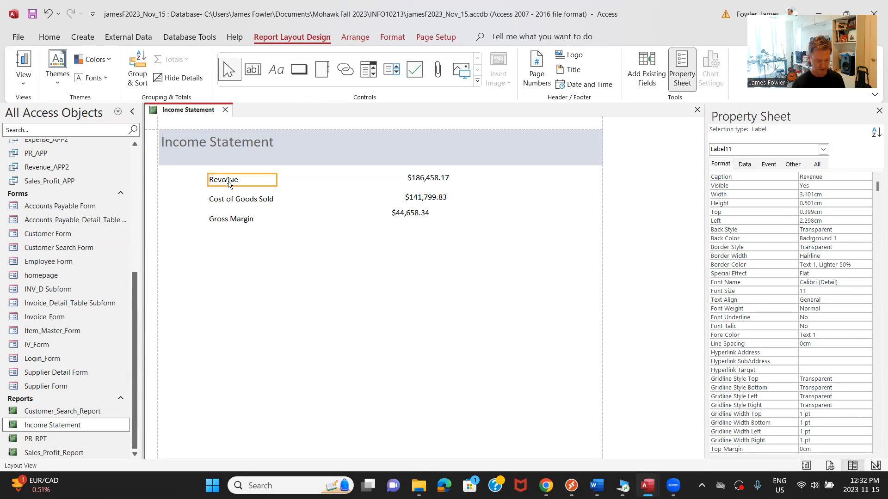
left_click(409, 180, "ctrl")
left_click(410, 197, "ctrl")
left_click(412, 216, "ctrl")
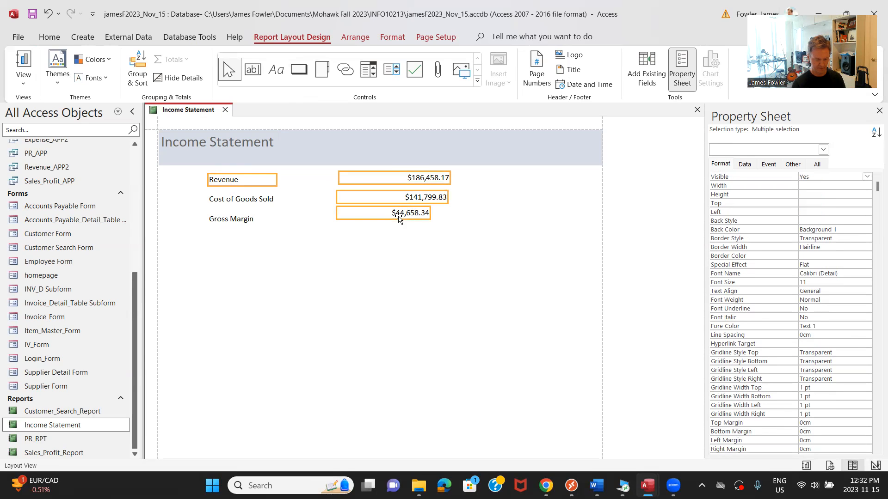
left_click(260, 202, "ctrl")
left_click(241, 219, "ctrl")
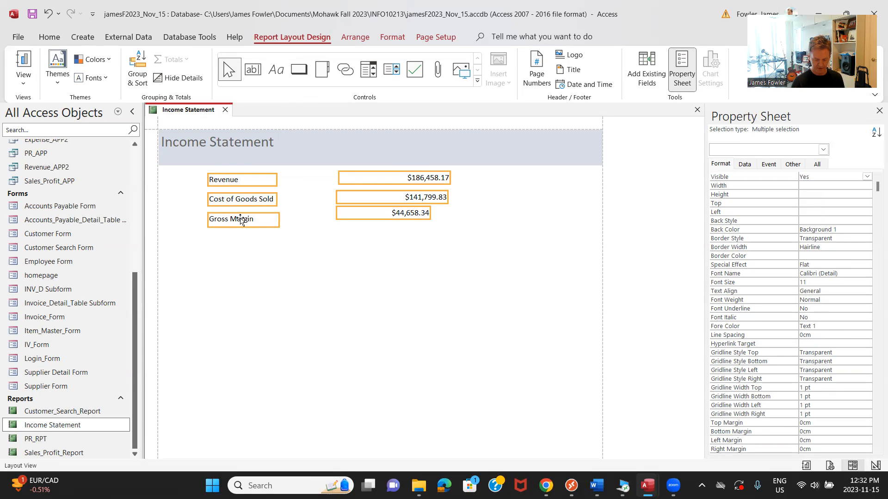
key("Down")
key("Down")
key("Down")
key("Down")
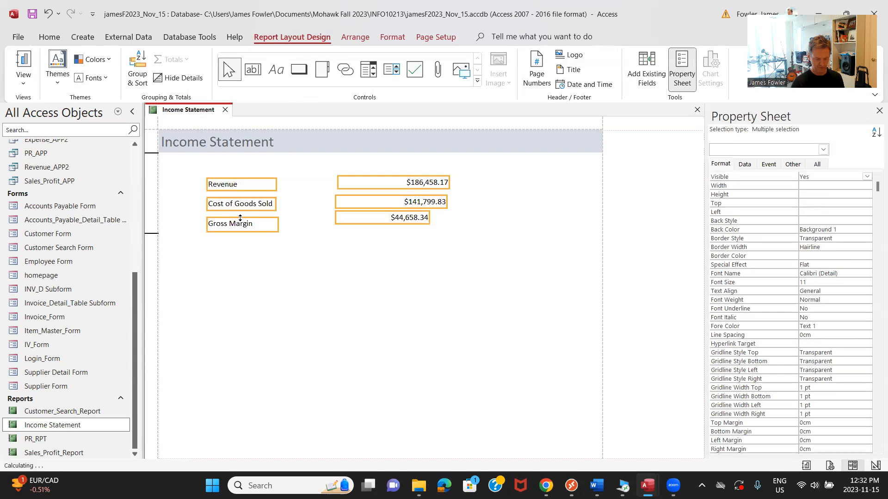
key("Down")
key("Down")
key("Down")
key("Down")
key("Down")
key("Down")
key("Down")
key("Down")
key("Down")
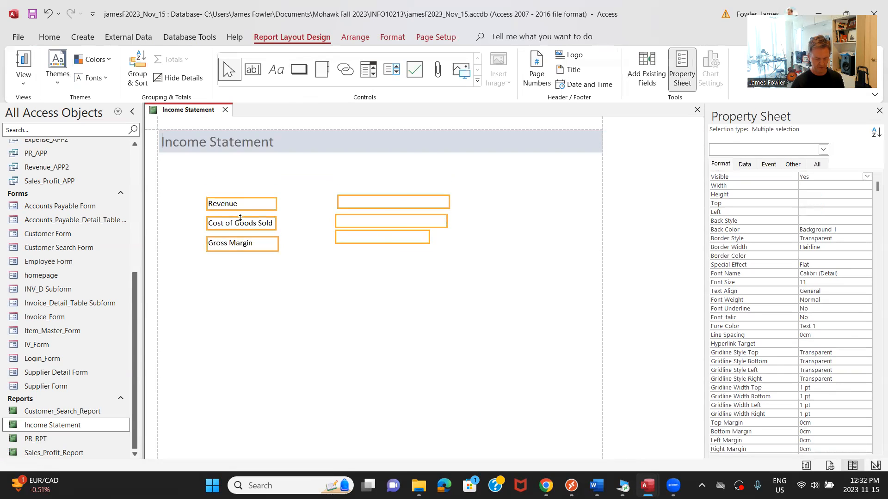
key("Up")
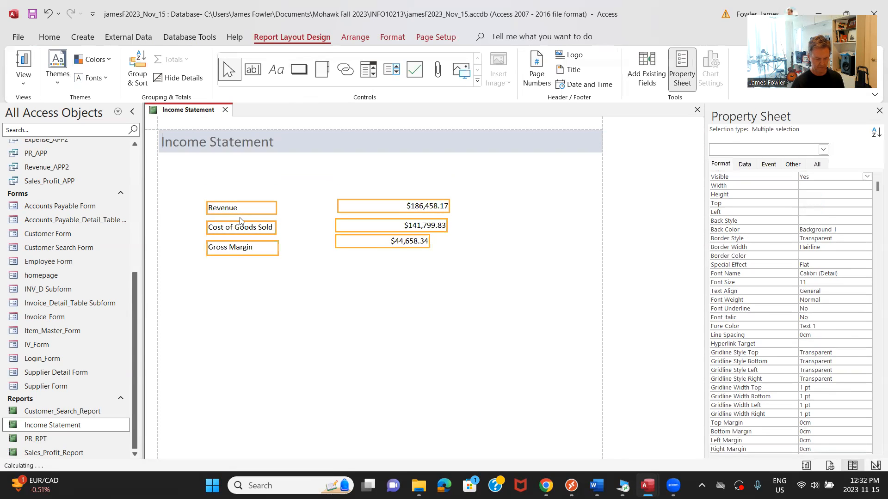
left_click(493, 214)
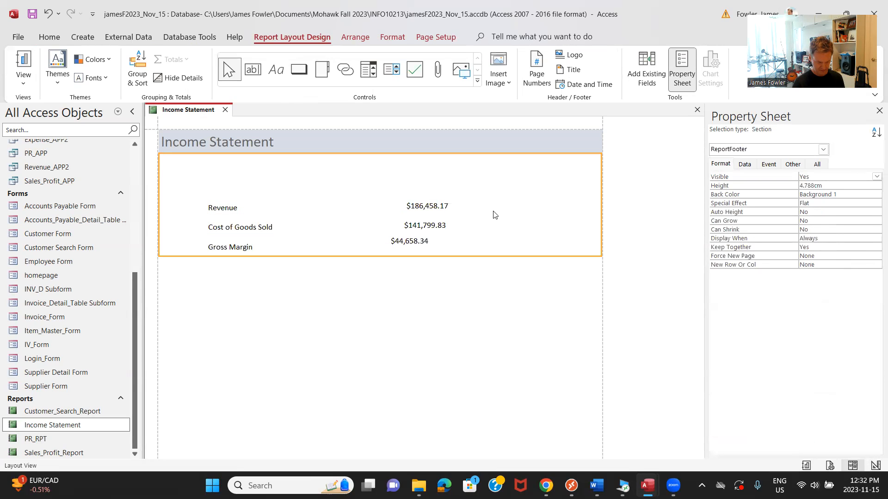
- Shift the Revenue total closer to its label, to about 7.5 cm from the report's left edge
left_click(413, 210)
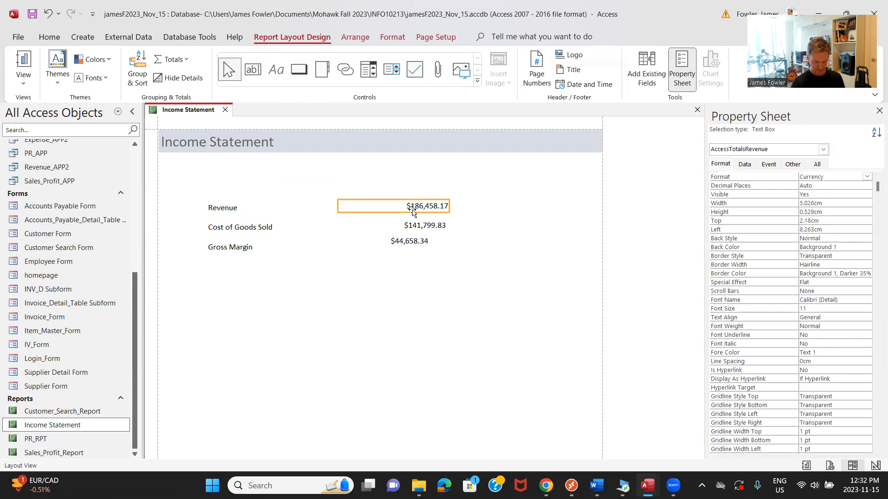
key("Left")
key("Left")
key("Left")
key("Left")
key("Left")
key("Left")
key("Left")
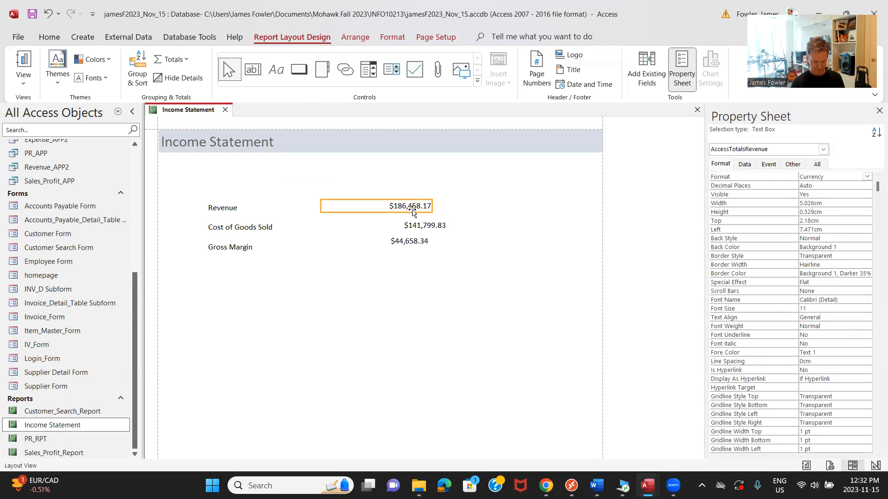
- Shift the Cost of Goods Sold total closer to its label, to about 7.4 cm from the report's left edge
left_click(433, 228)
key("Left")
key("Left")
key("Left")
key("Left")
key("Left")
key("Left")
key("Left")
key("Left")
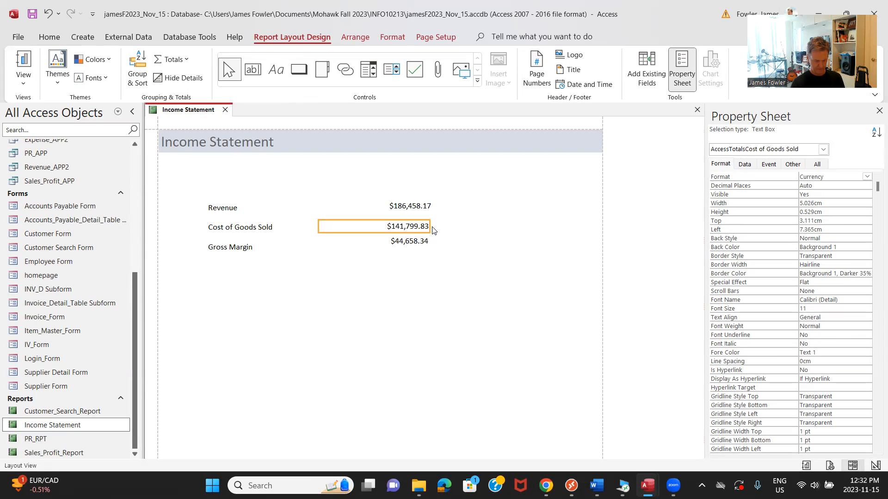
left_click(523, 210)
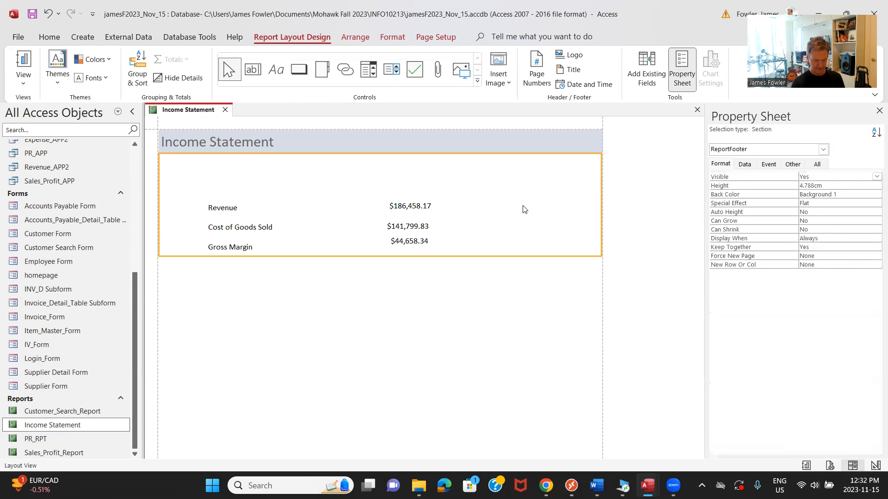
- Save the Income Statement report and switch it to Design View
right_click(202, 115)
left_click(216, 121)
right_click(207, 112)
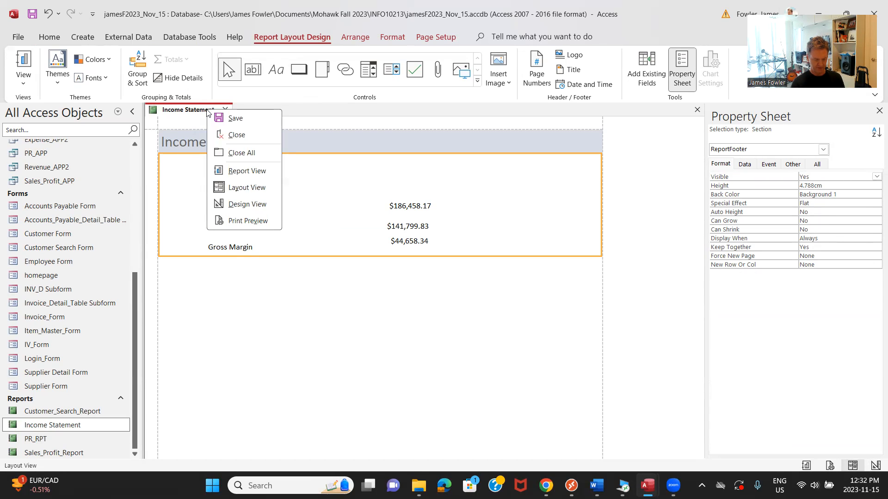
left_click(258, 205)
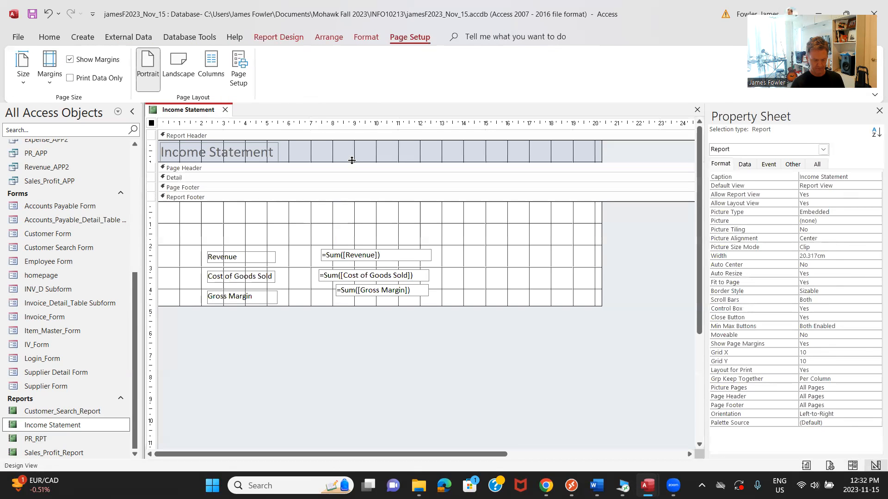
- Enlarge the Report Header to about 1.5 cm high and move the title label to about 4.6 cm from the left edge and 0.3 cm down
left_click_drag(352, 160, 355, 173)
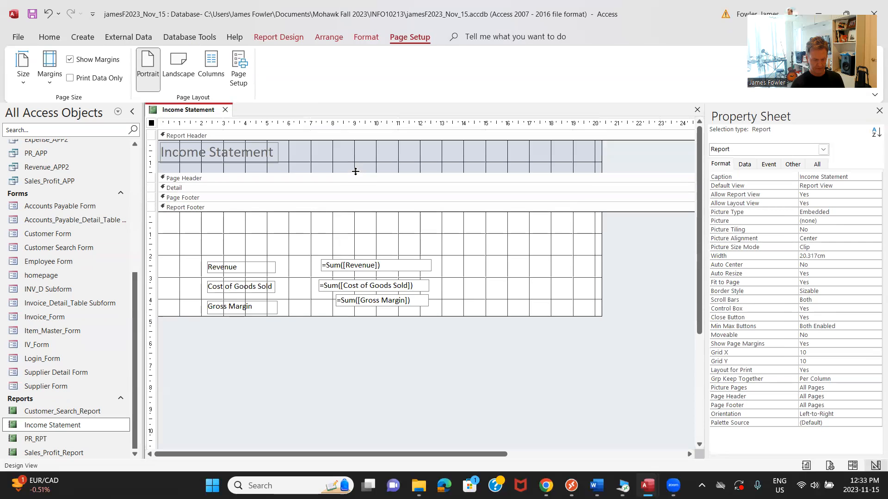
left_click(270, 154)
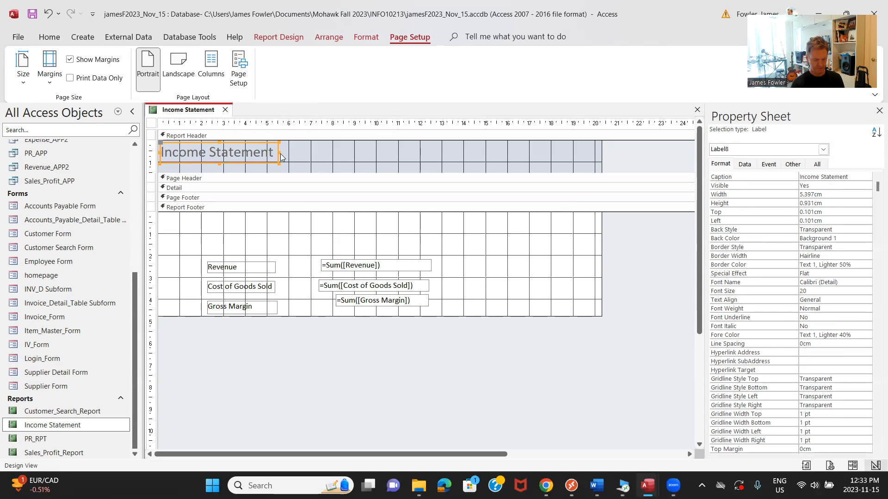
left_click_drag(278, 154, 377, 157)
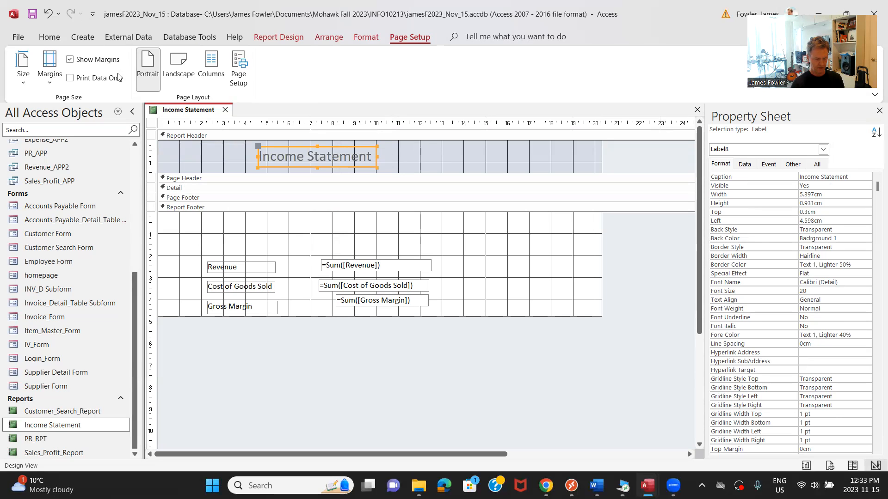
- Format the Income Statement title label with a black background and bold white text
left_click(365, 37)
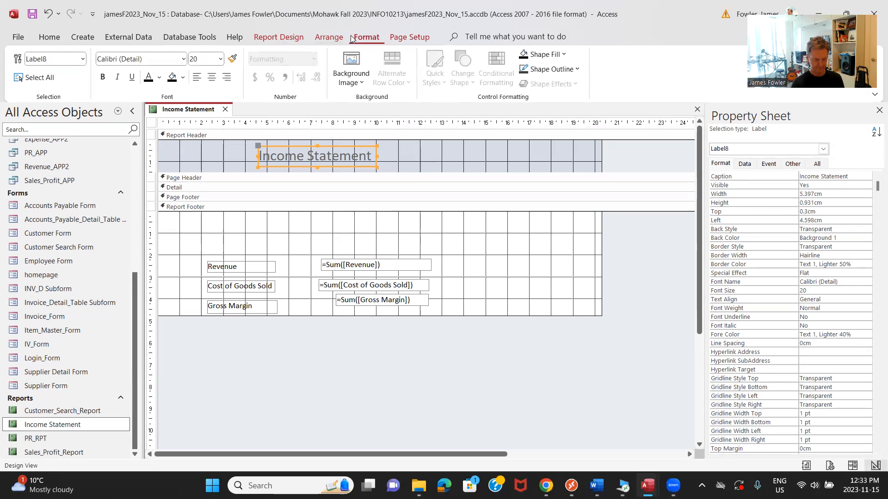
left_click(171, 77)
left_click(159, 78)
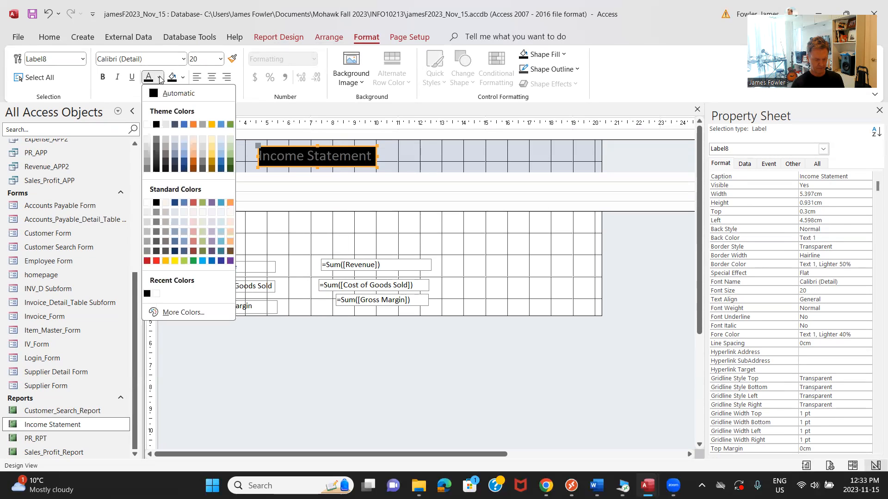
left_click(147, 124)
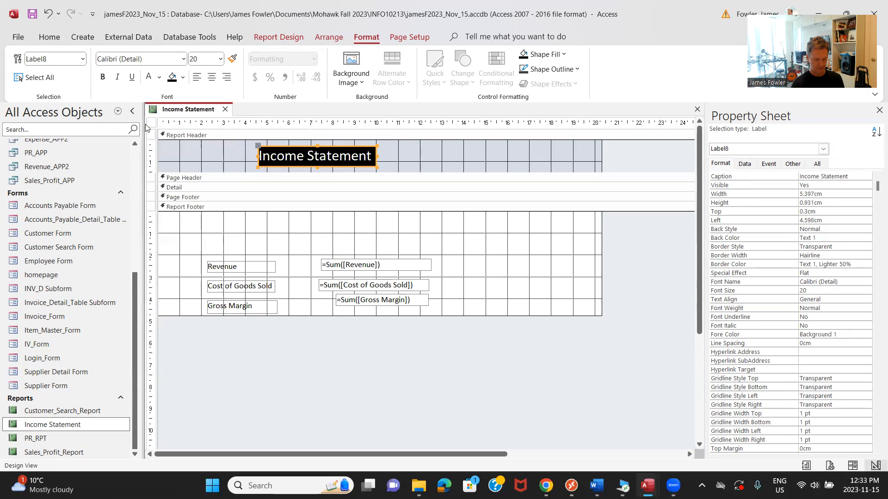
left_click(102, 76)
- Set the Report Header section's background colour to black
left_click(425, 156)
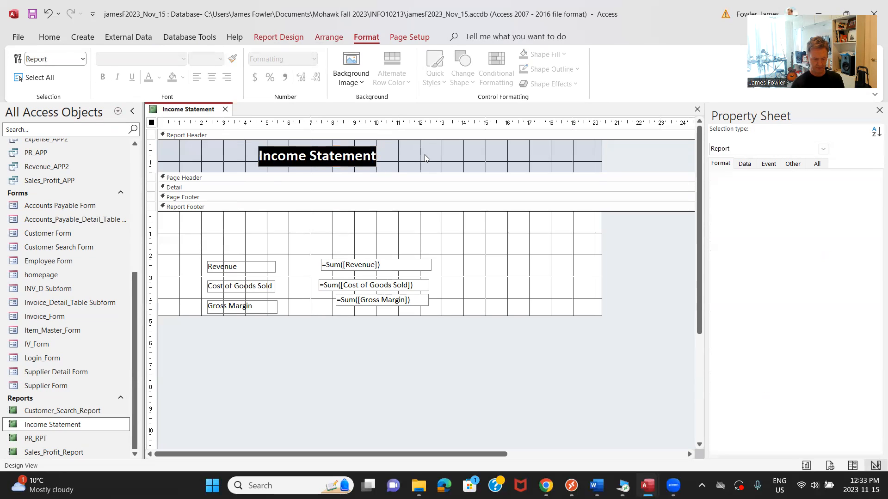
left_click(425, 158)
left_click(172, 78)
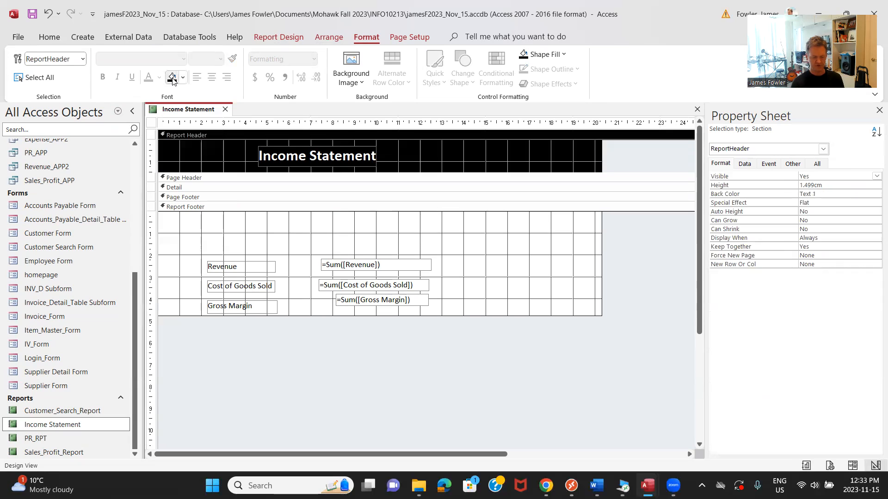
- Save the Income Statement report and display it in Report View
right_click(197, 110)
left_click(231, 118)
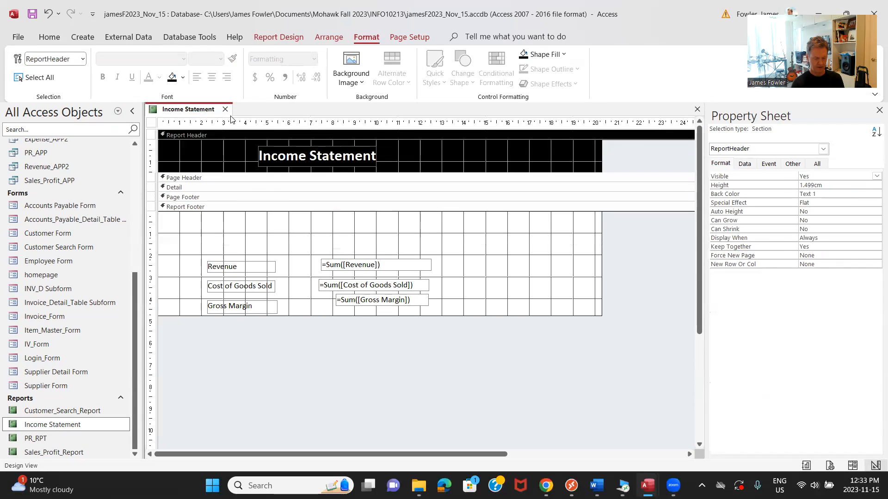
right_click(198, 111)
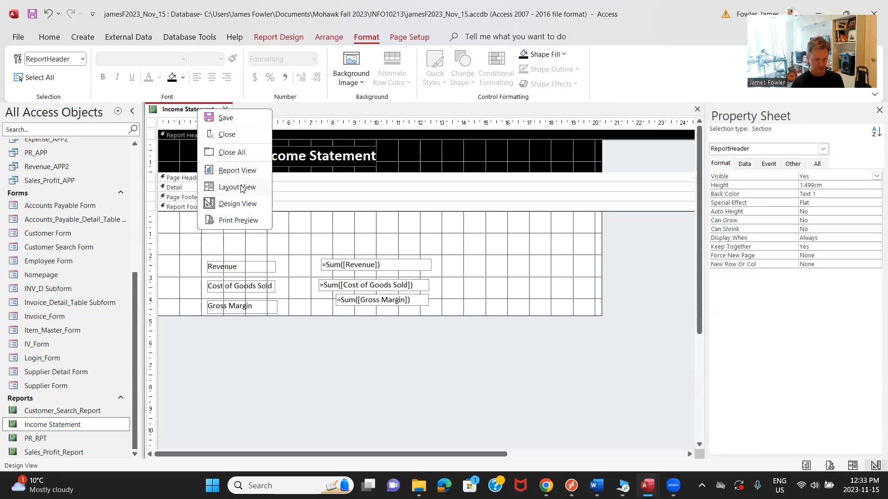
left_click(251, 173)
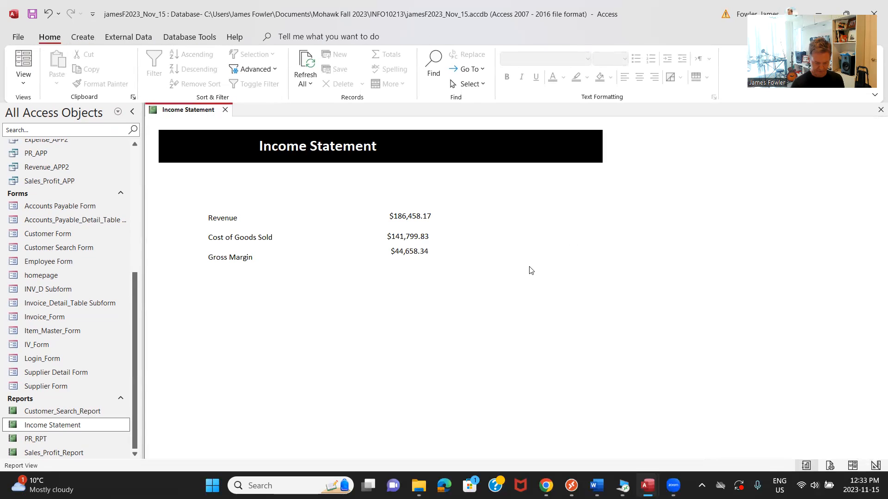
- In Layout View, move the Gross Margin total down to a top position of about 4 cm, level with its label
right_click(176, 113)
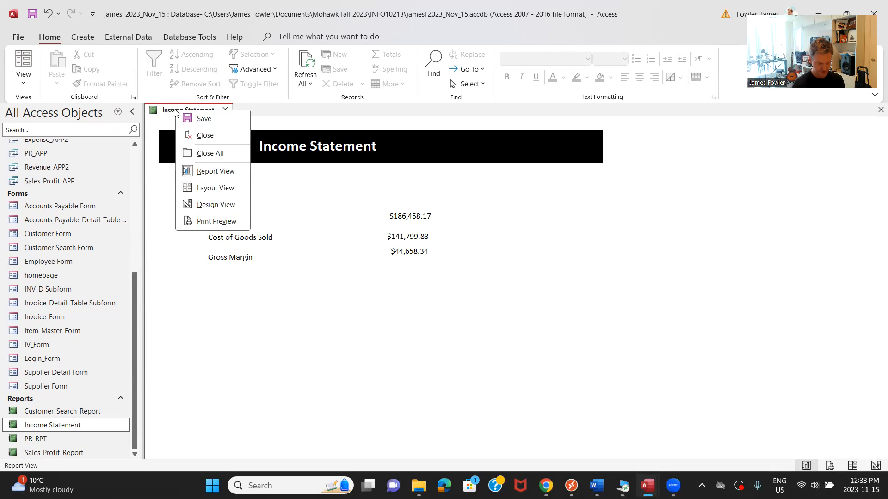
left_click(217, 186)
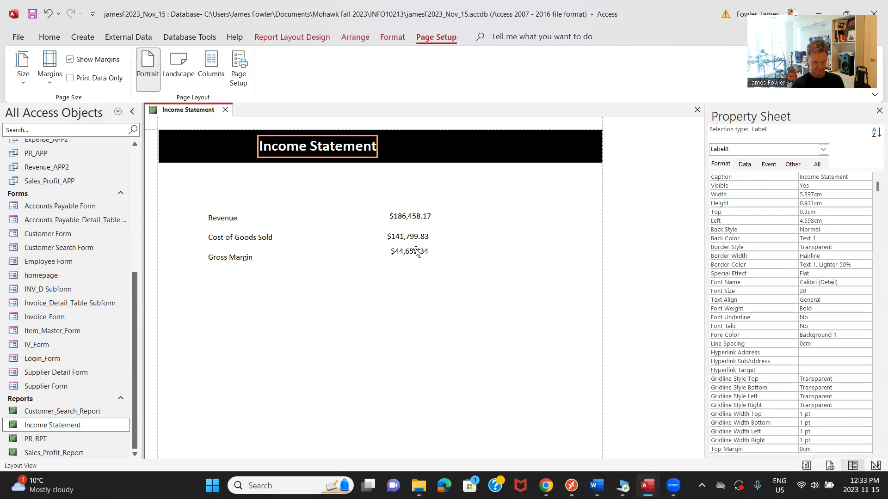
left_click(418, 251)
left_click_drag(417, 251, 417, 256)
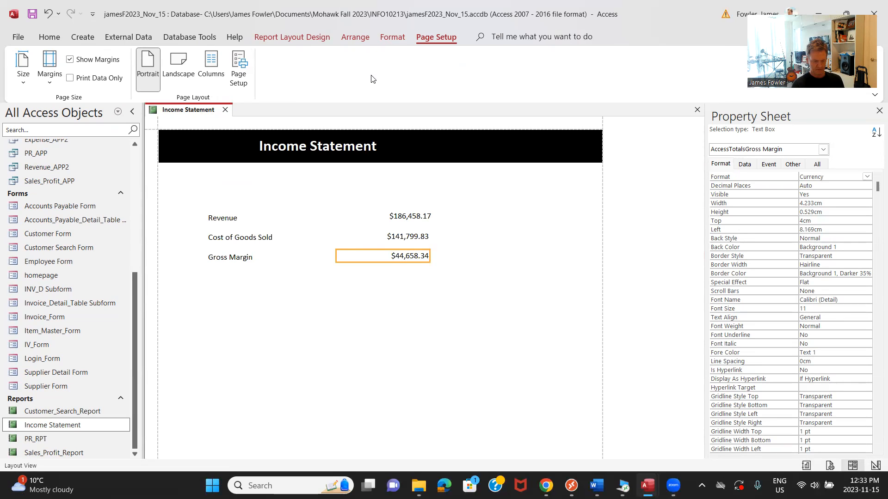
- Switch the Income Statement report back to Report View and check the header and the alignment of the totals
right_click(183, 111)
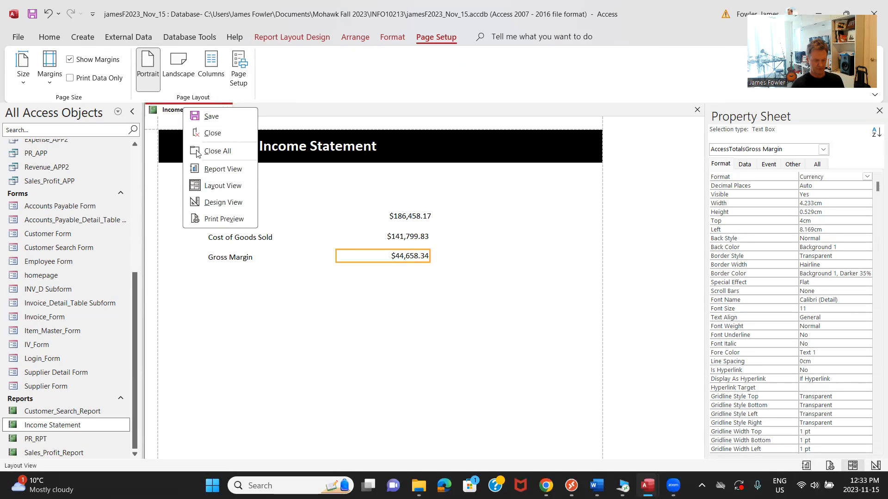
left_click(216, 170)
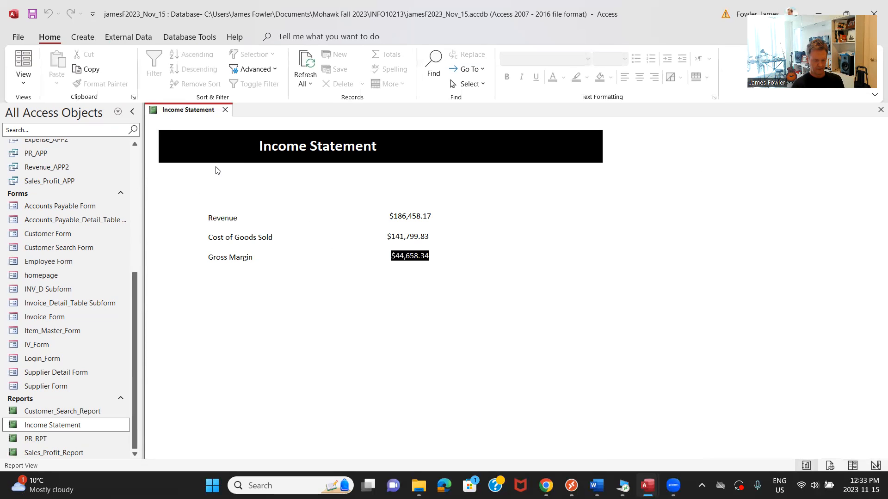
left_click(197, 138)
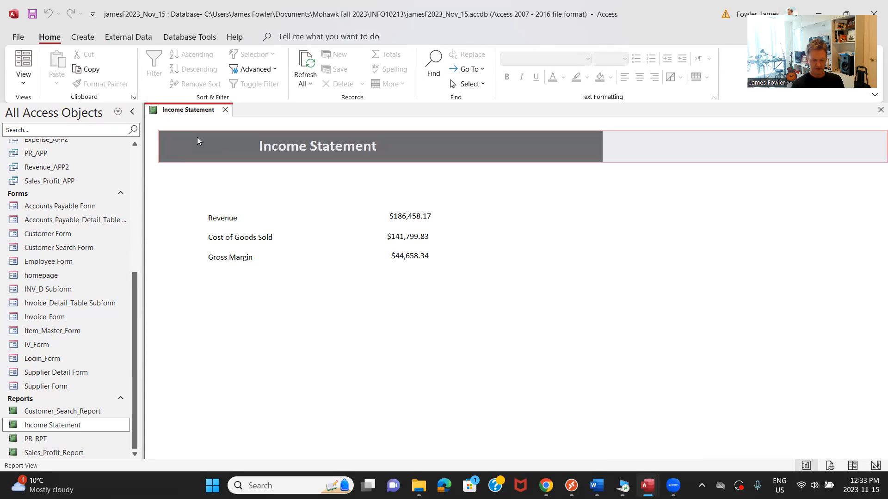
left_click(712, 251)
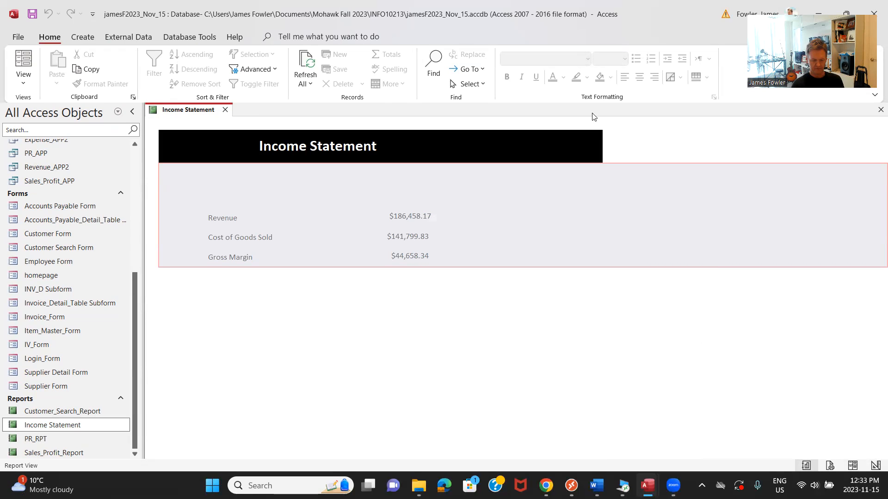
- Save and close the Income Statement report, and reopen it from the list of reports
right_click(168, 111)
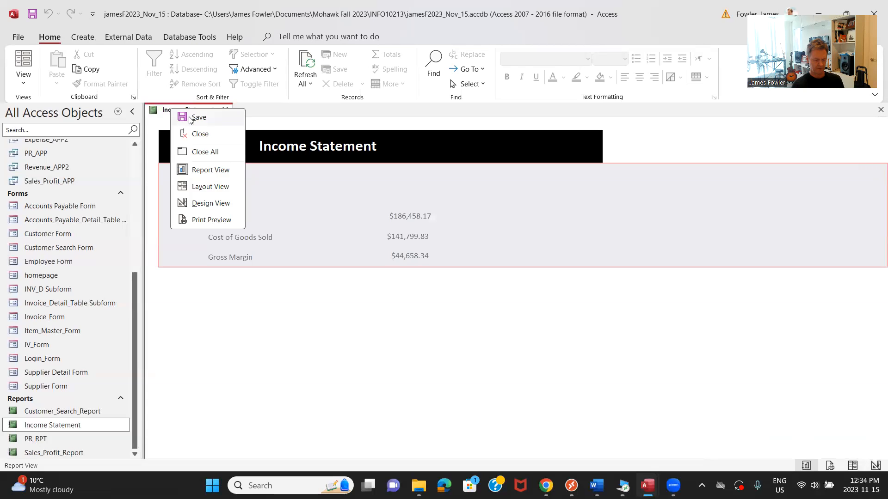
left_click(190, 118)
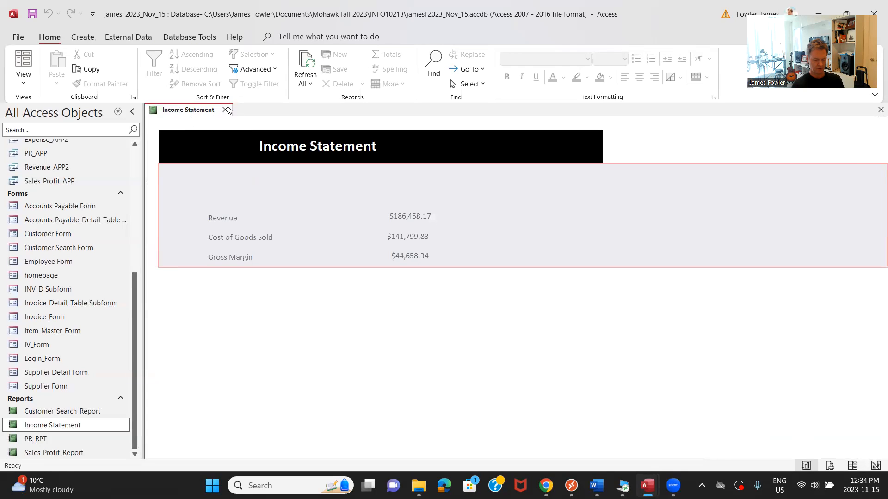
left_click(226, 110)
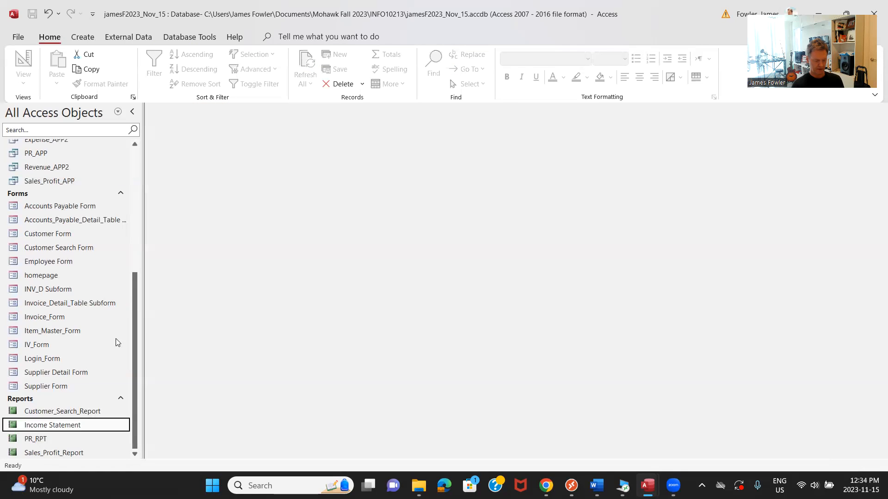
double_click(85, 426)
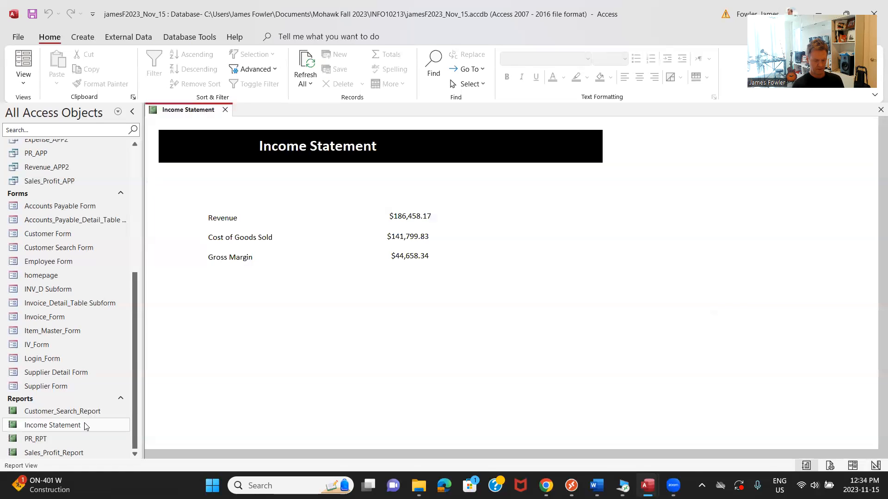